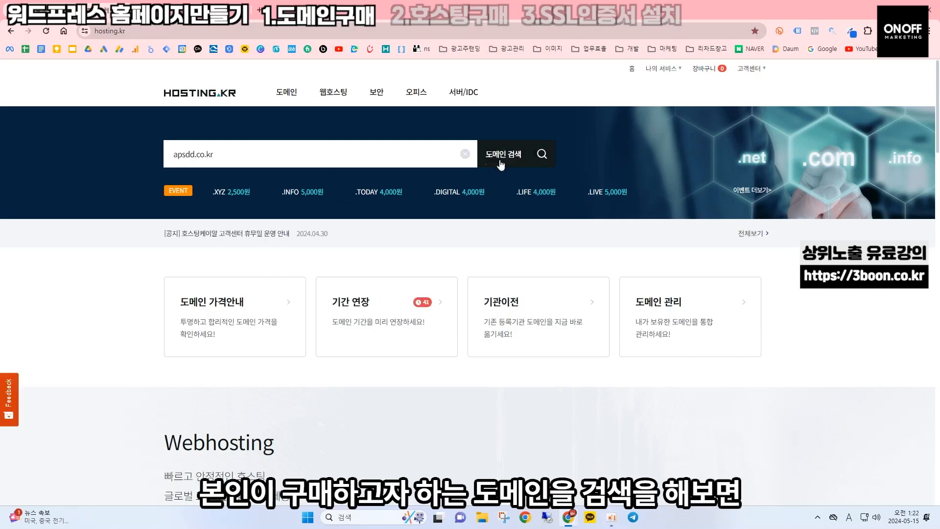
# Search for apsdd.co.kr and add it to the cart for one year at 9,800원
pyautogui.click(500, 165)
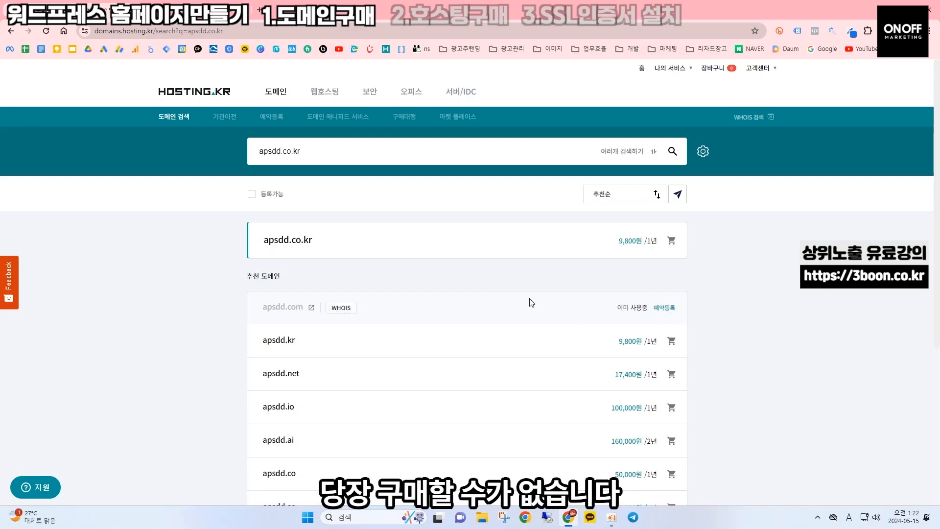
pyautogui.click(674, 241)
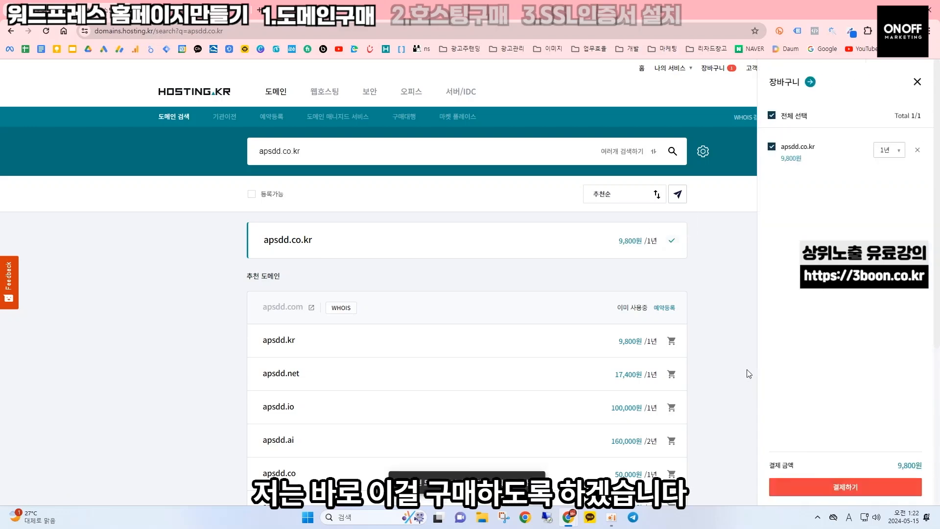
# Proceed to checkout and replace the owner's mobile number on the registration form
pyautogui.click(837, 486)
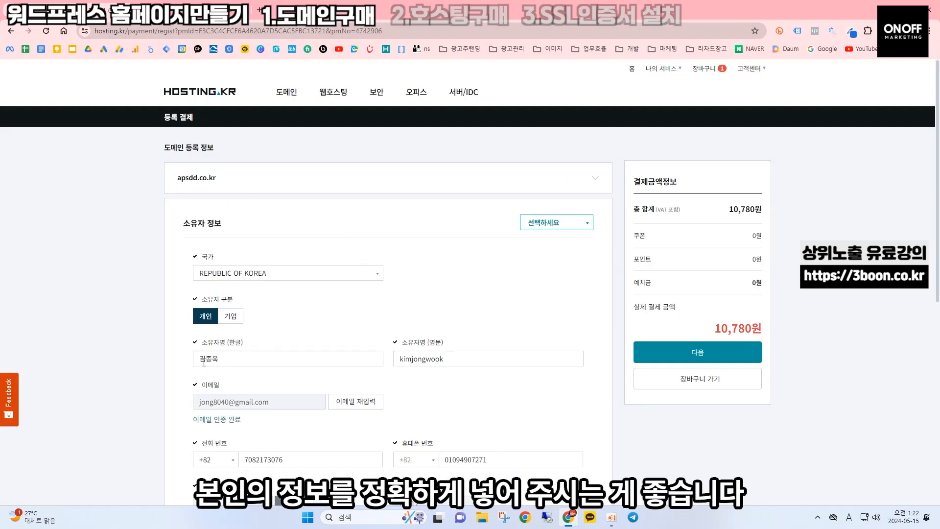
pyautogui.scroll(-2, 403, 376)
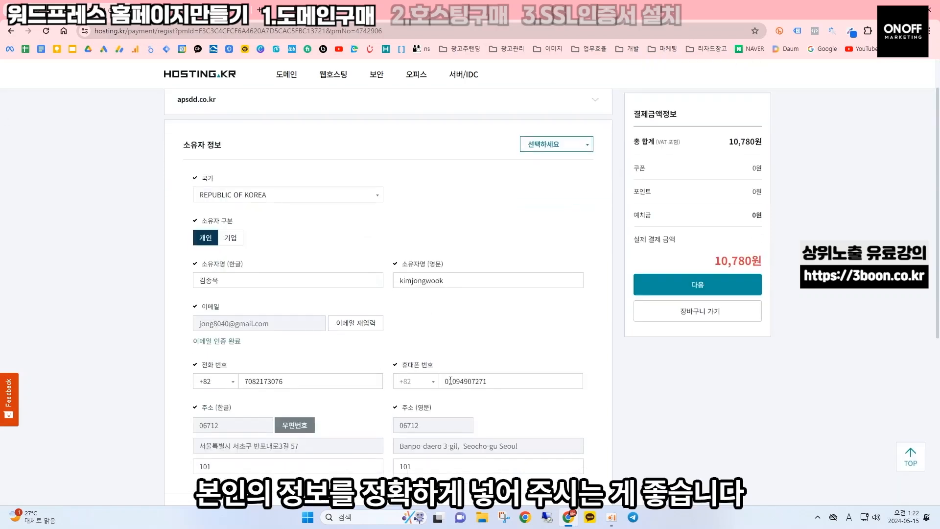
pyautogui.doubleClick(459, 378)
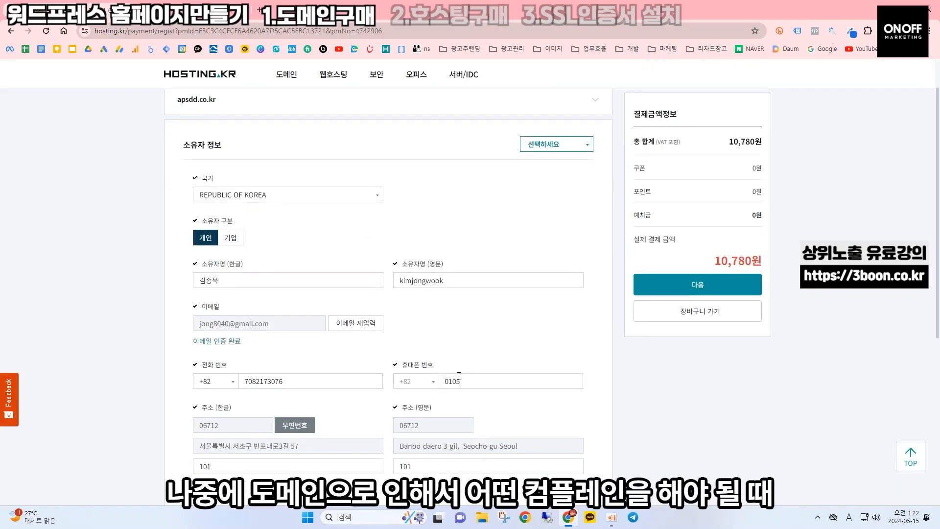
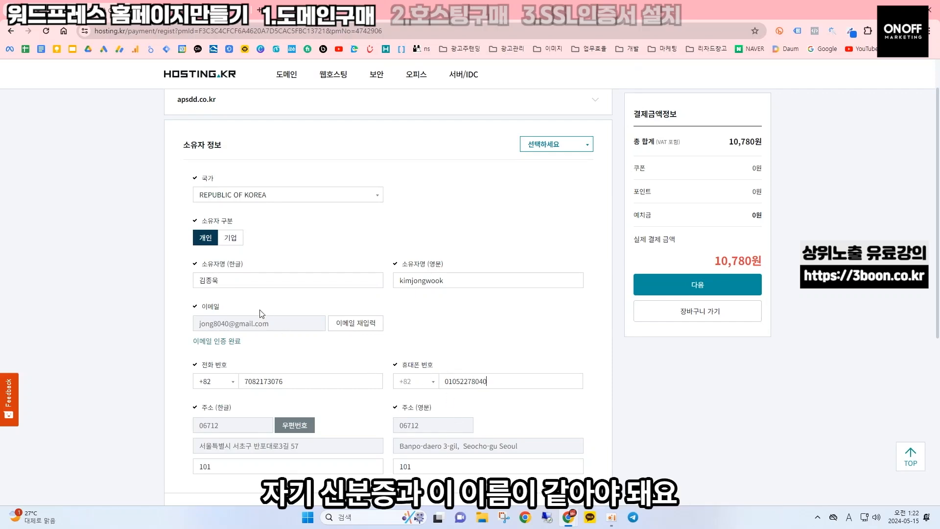
pyautogui.click(216, 280)
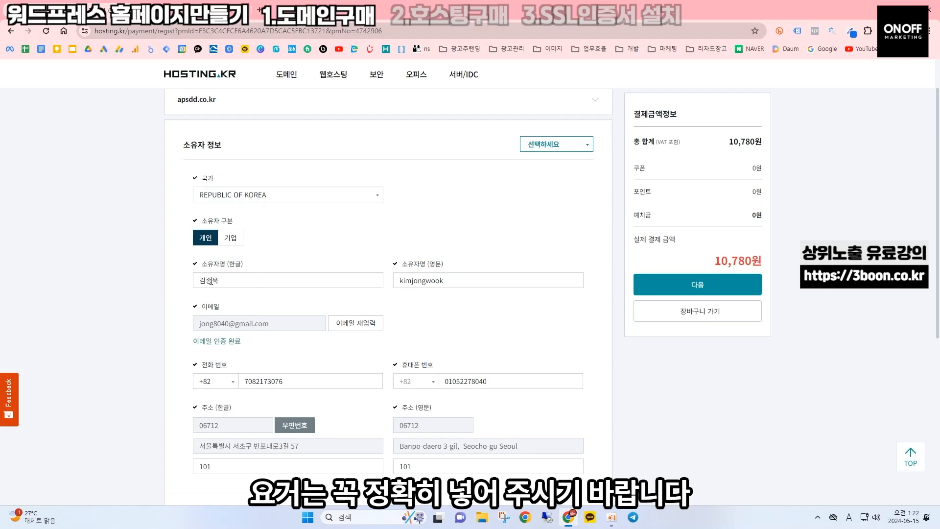
# Set the domain's nameservers to 카페24 and continue to the payment step
pyautogui.scroll(-6, 211, 281)
pyautogui.click(571, 276)
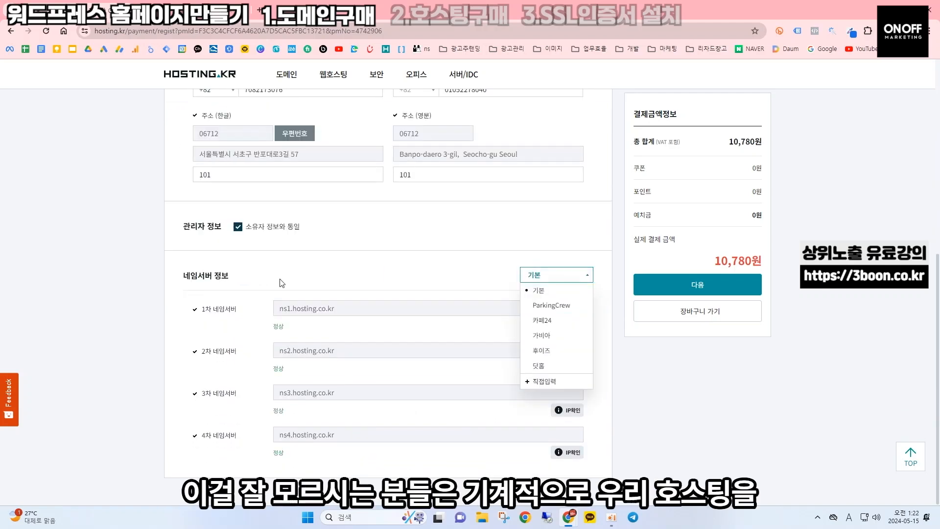
pyautogui.click(551, 323)
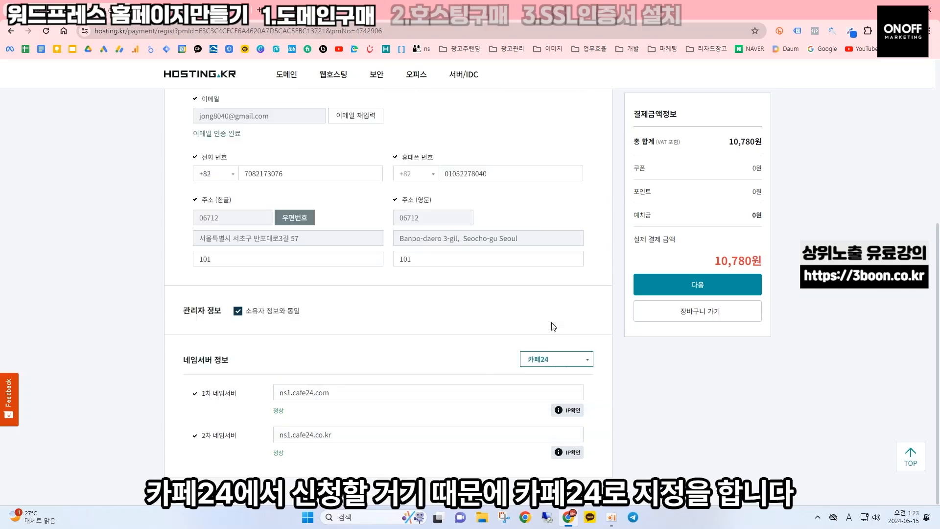
pyautogui.click(727, 291)
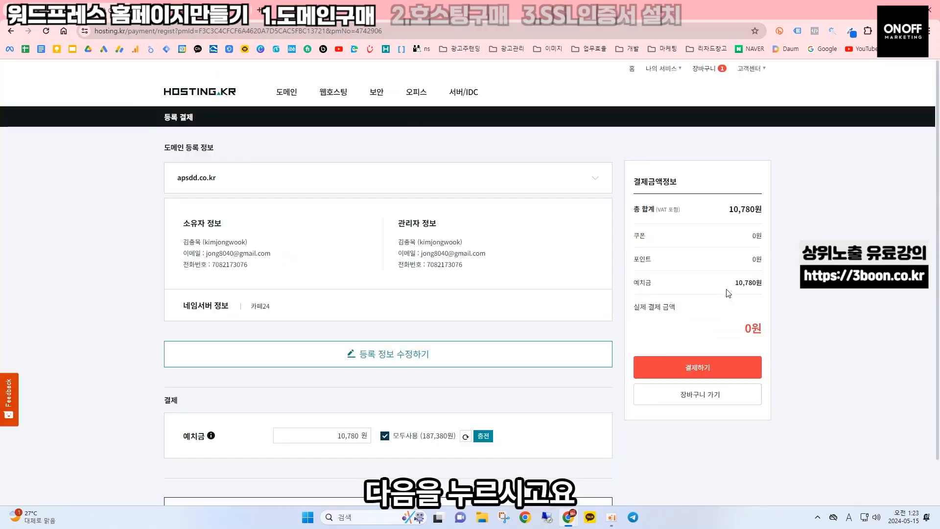
# Pay for apsdd.co.kr from the 예치금 deposit and check the completed registration
pyautogui.scroll(-1, 729, 292)
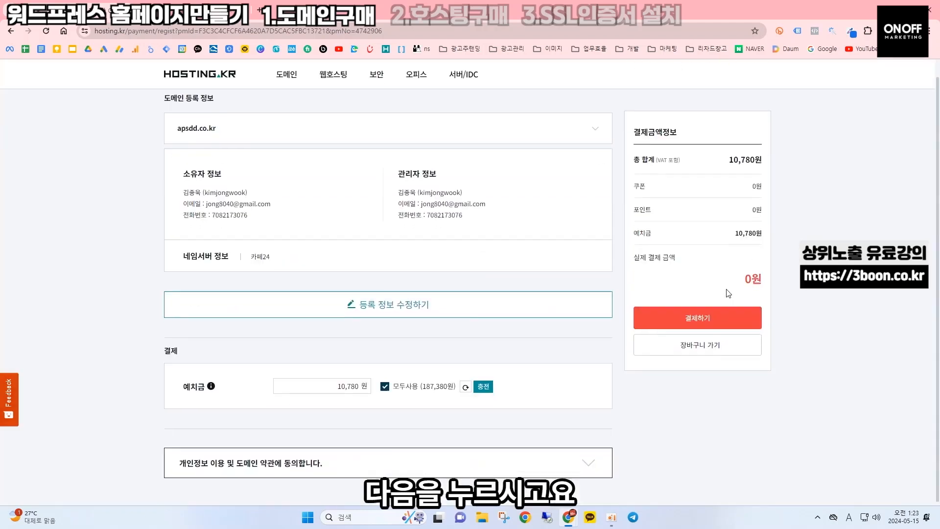
pyautogui.click(711, 322)
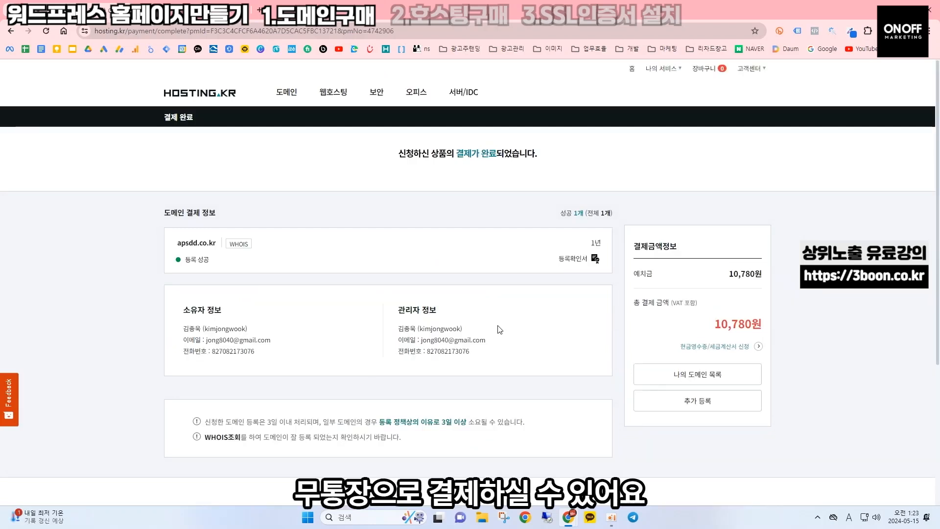
pyautogui.moveTo(175, 243); pyautogui.dragTo(217, 245)
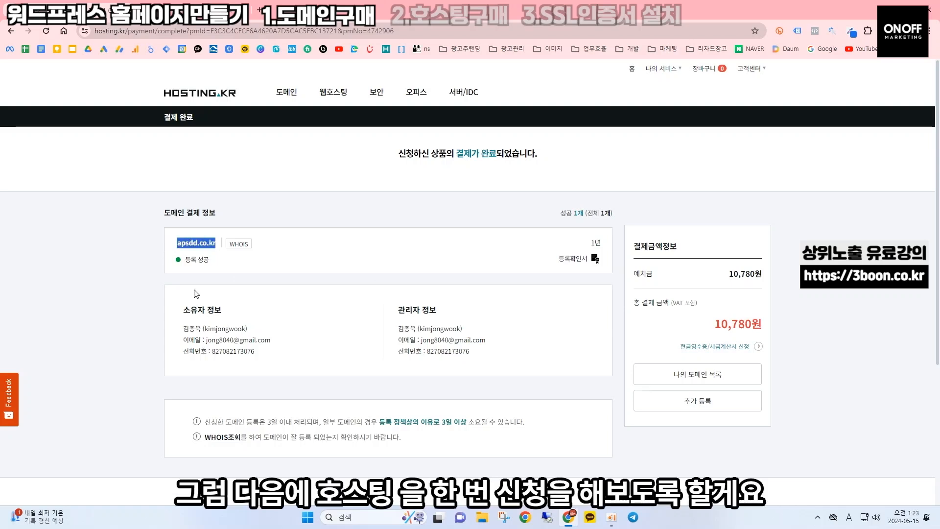
pyautogui.click(338, 273)
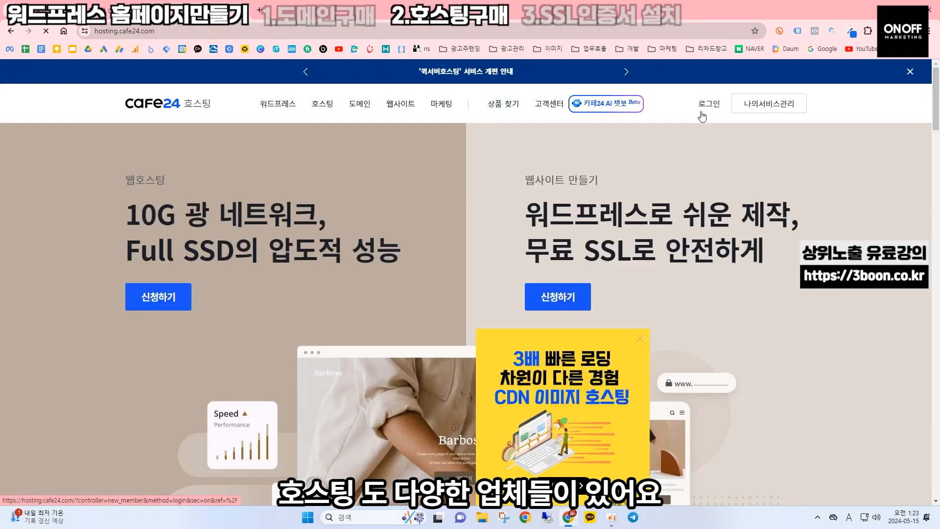
# Sign in to Cafe24 with saved credentials, pass the reCAPTCHA, and postpone the password change
pyautogui.click(701, 105)
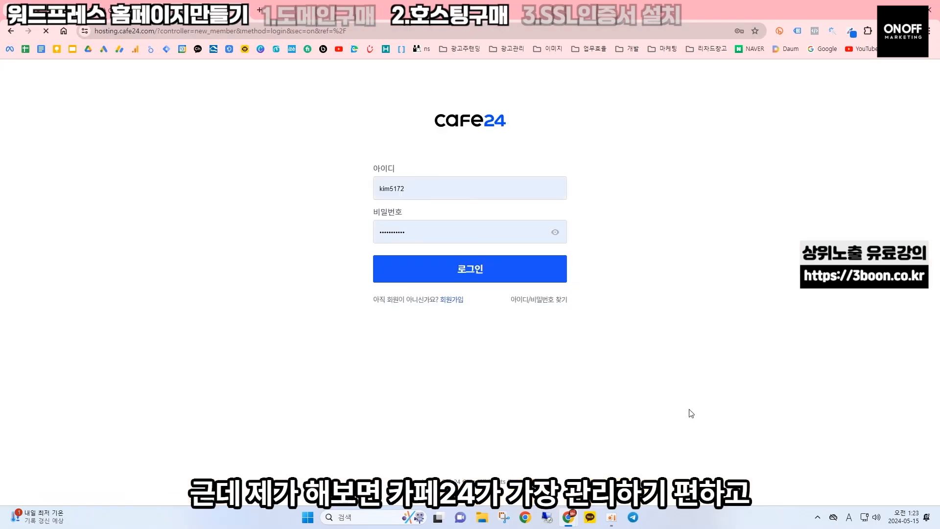
pyautogui.click(507, 275)
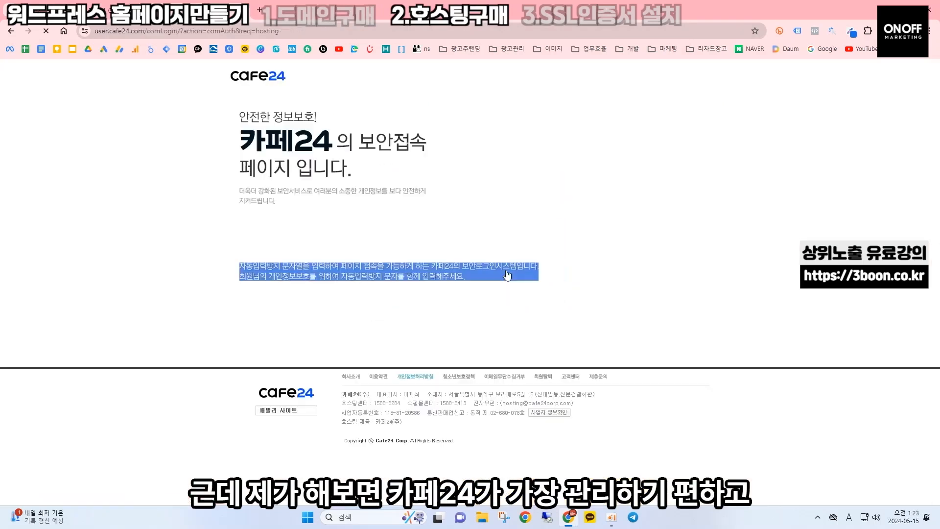
pyautogui.click(253, 309)
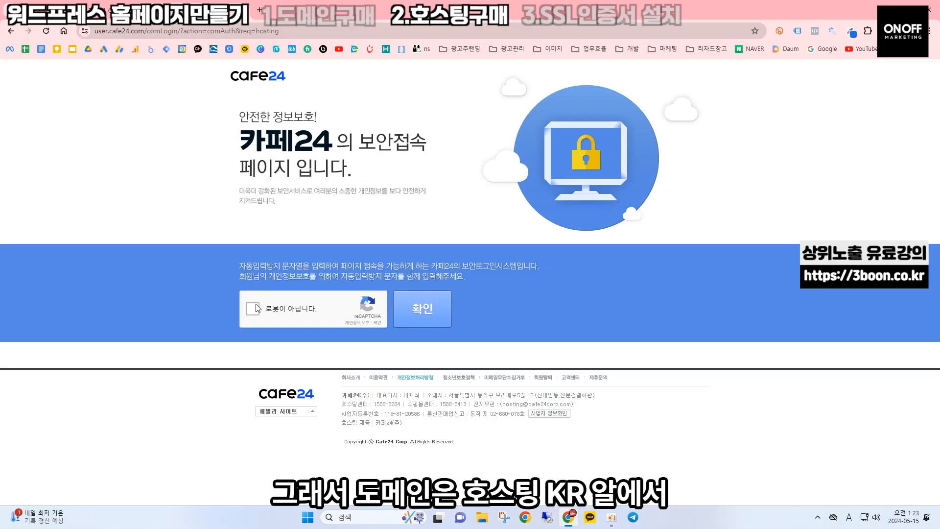
pyautogui.click(436, 305)
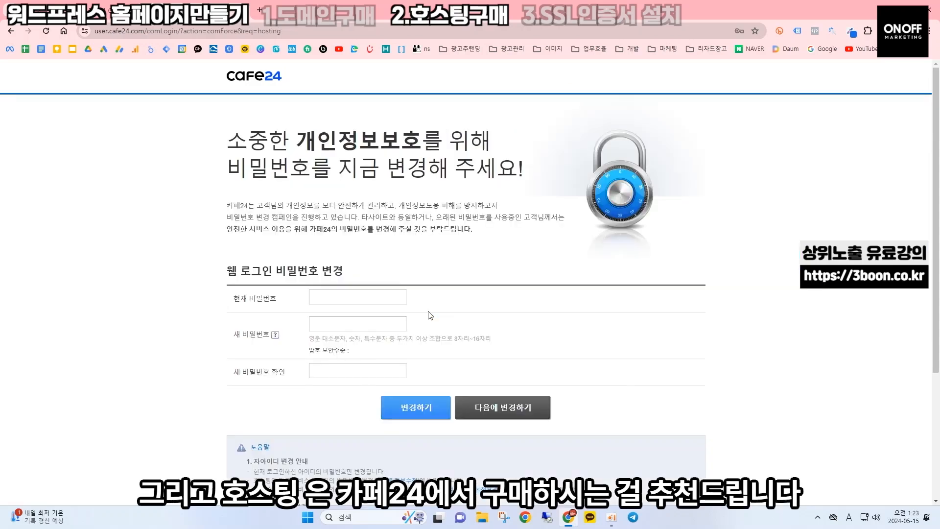
pyautogui.click(509, 403)
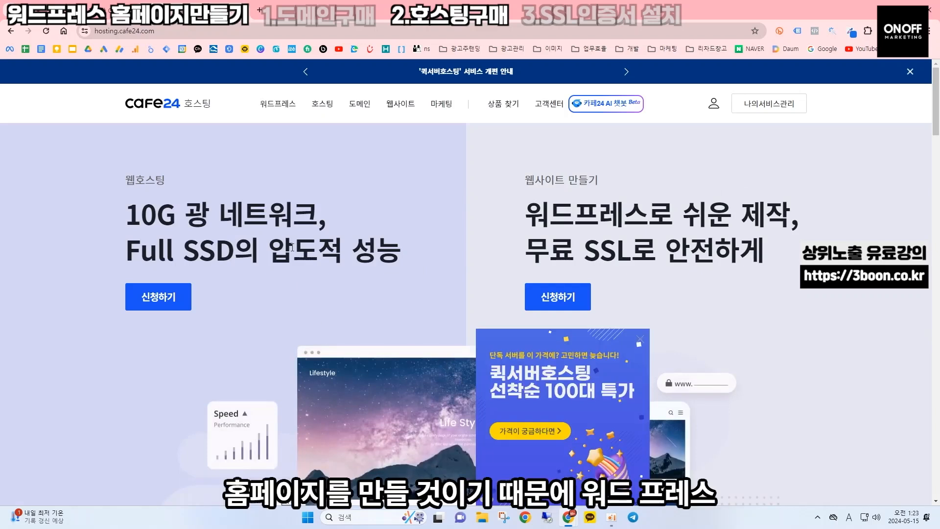
# Apply for the 500원/month 스타트업 managed WordPress plan and switch to 신규 아이디 등록
pyautogui.click(280, 104)
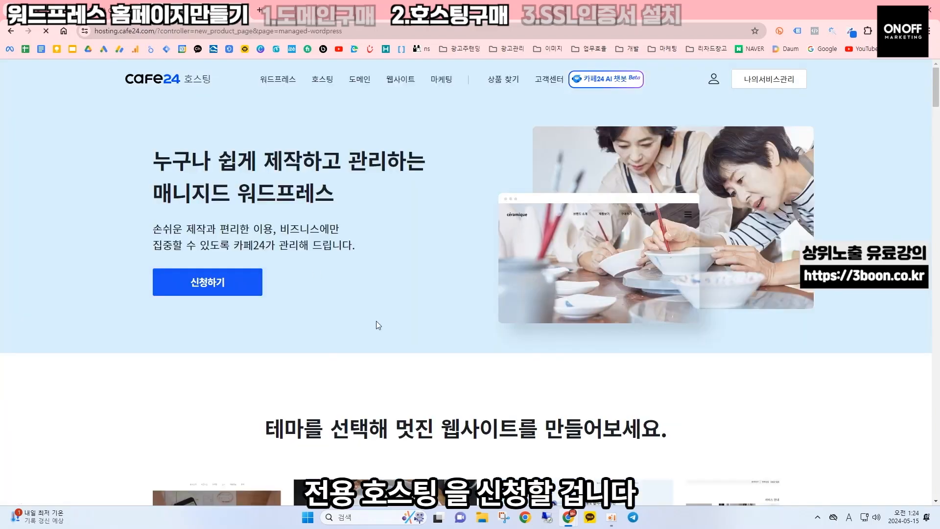
pyautogui.click(228, 285)
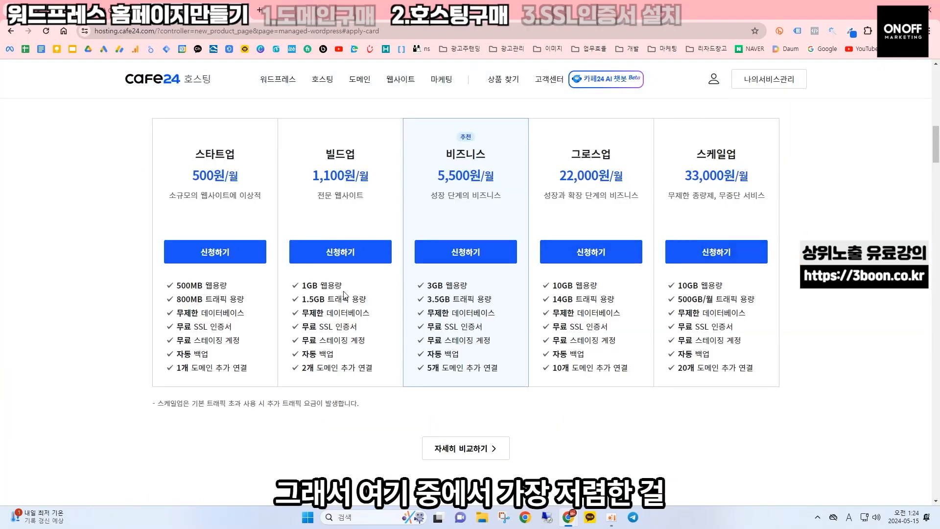
pyautogui.click(229, 260)
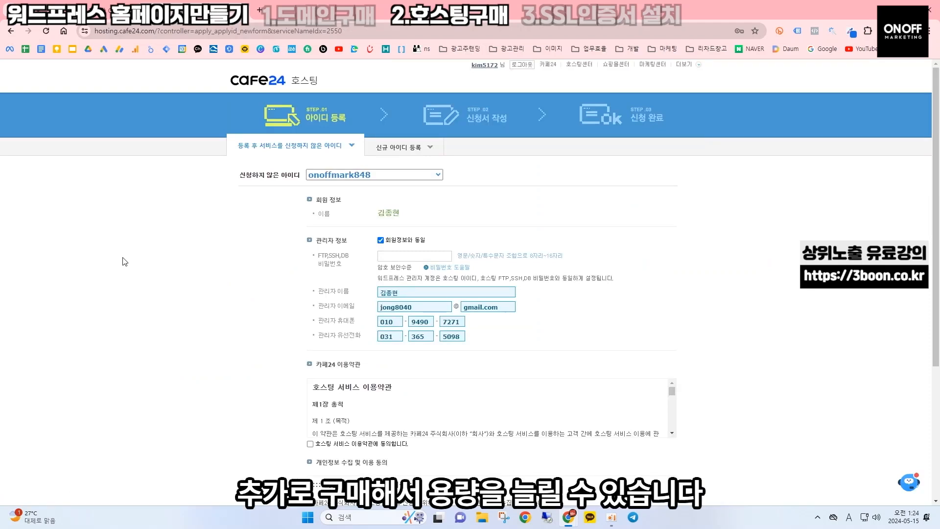
pyautogui.click(421, 150)
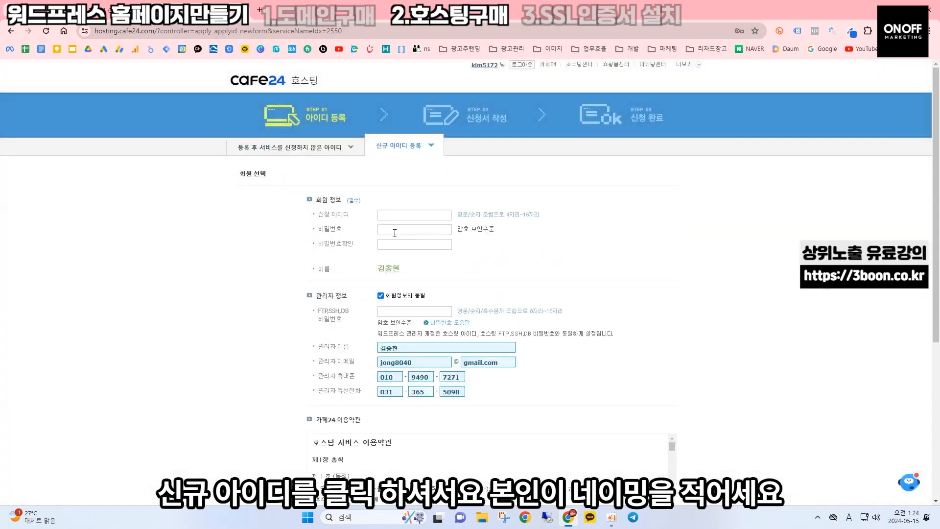
# Enter a new hosting ID and its password, confirming the password
pyautogui.click(411, 214)
pyautogui.write('onoff')
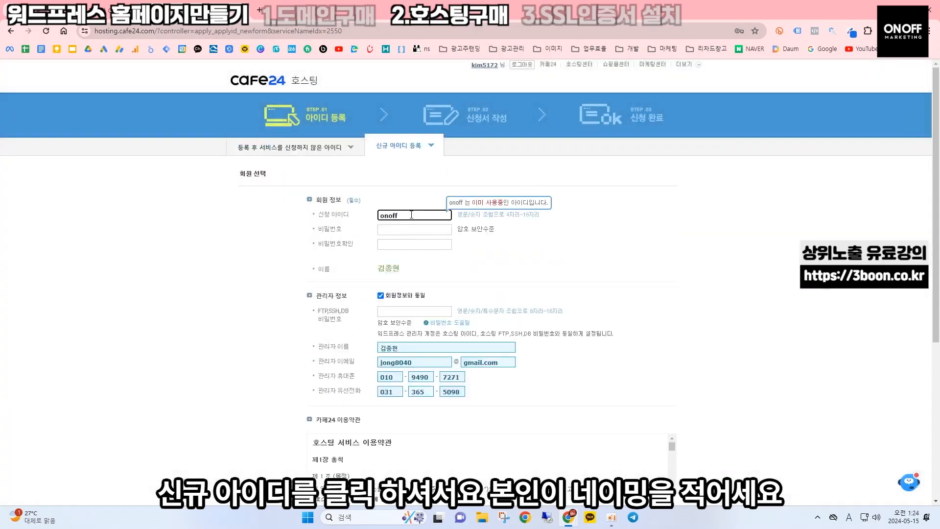
pyautogui.write('4')
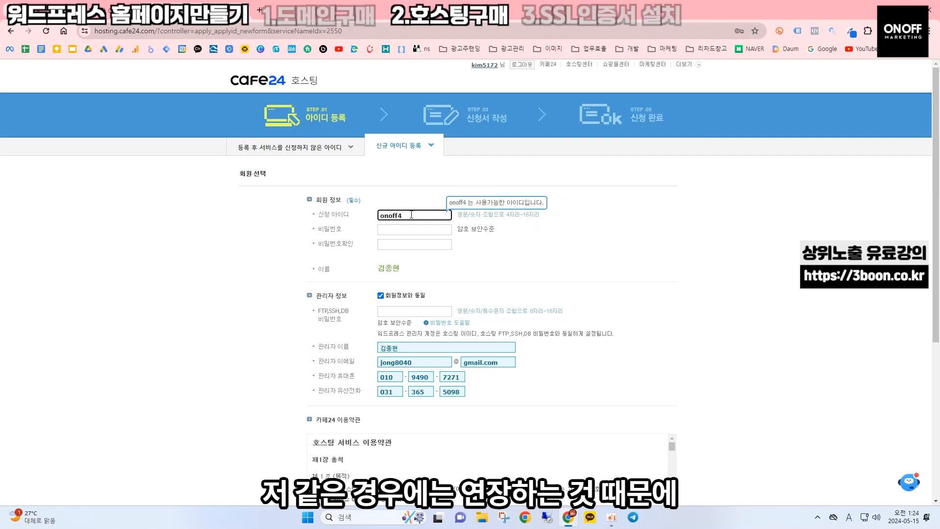
pyautogui.write('05')
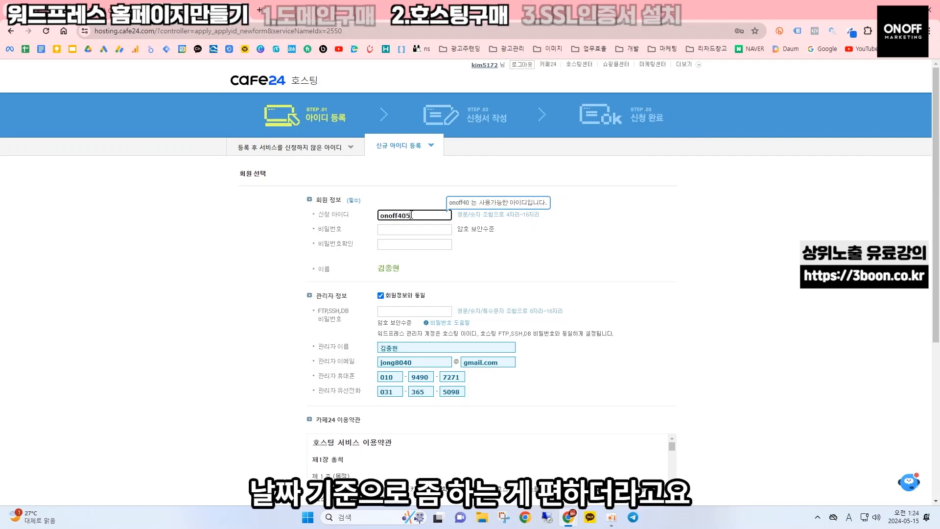
pyautogui.write('14')
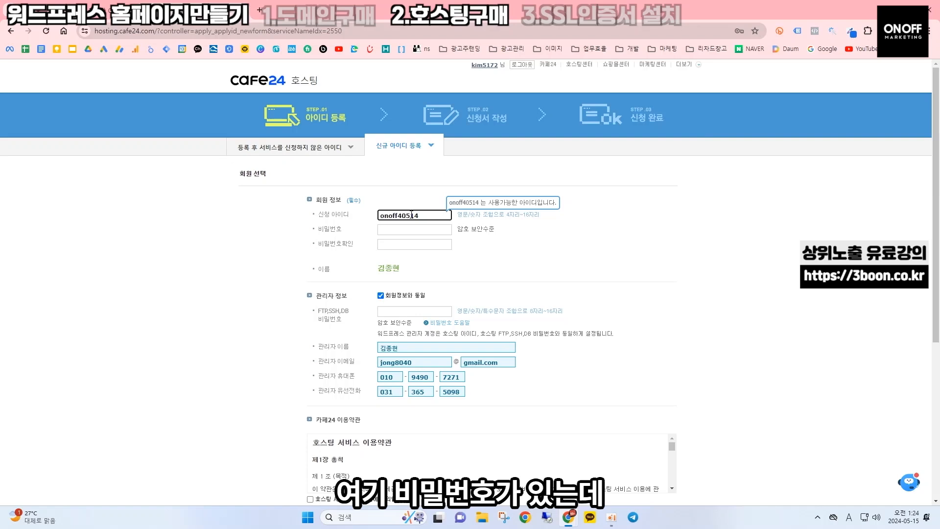
pyautogui.click(414, 228)
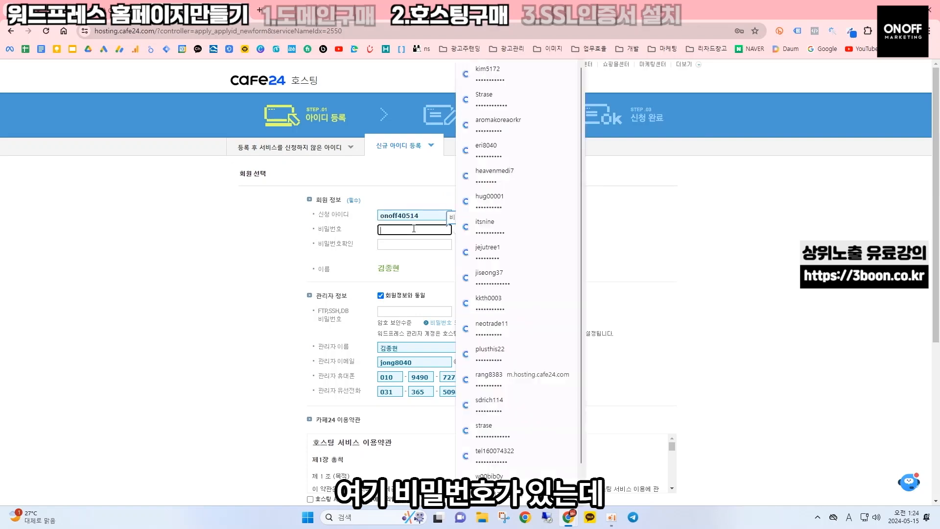
pyautogui.write('********')
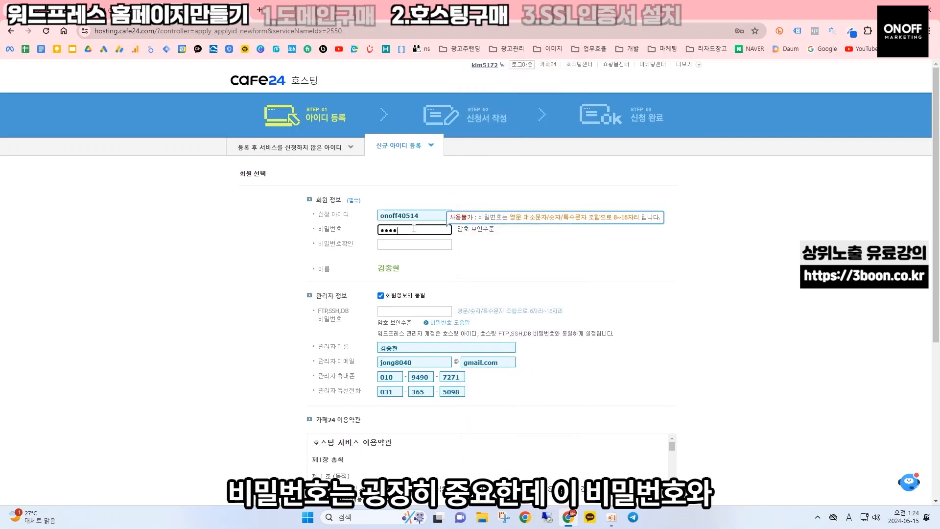
pyautogui.write('****')
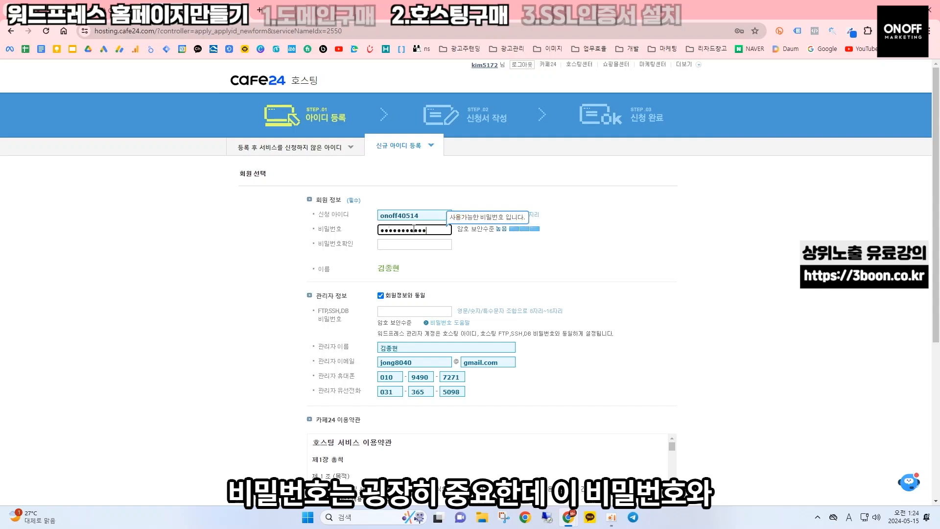
pyautogui.press('Tab')
pyautogui.write('********')
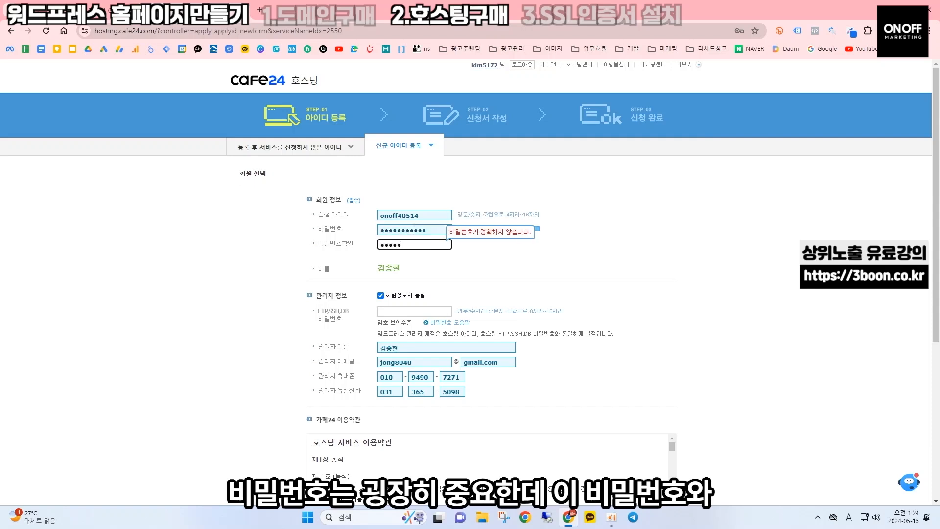
pyautogui.write('****')
# Set the FTP/SSH/DB password and accept both the hosting terms and personal information consent
pyautogui.click(420, 311)
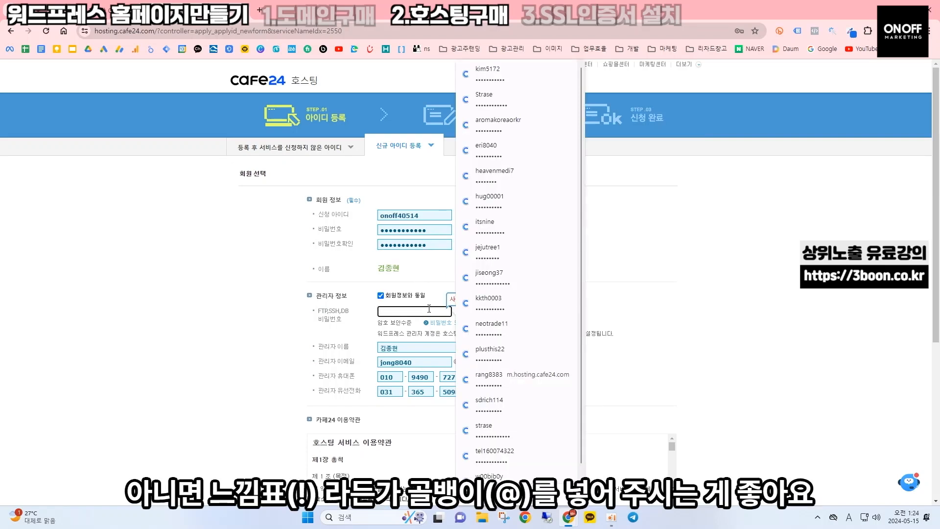
pyautogui.write('••')
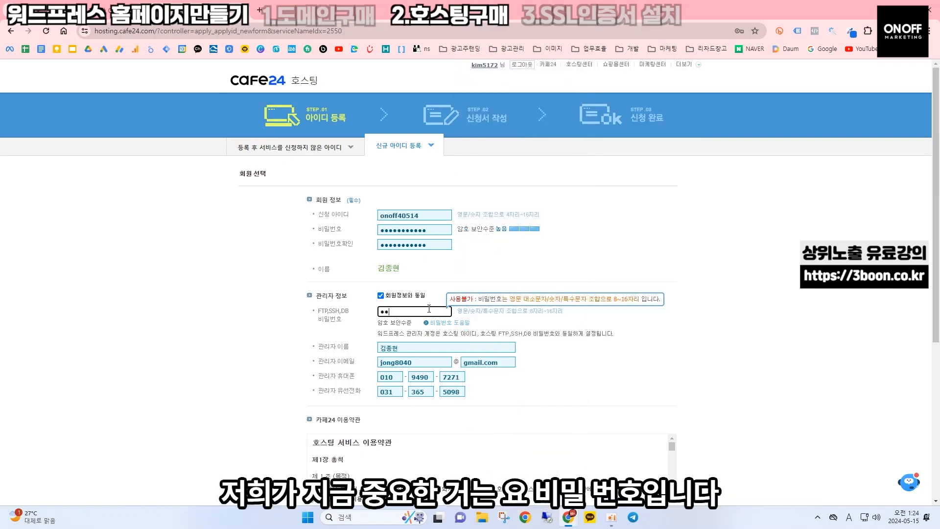
pyautogui.write('•••••••••')
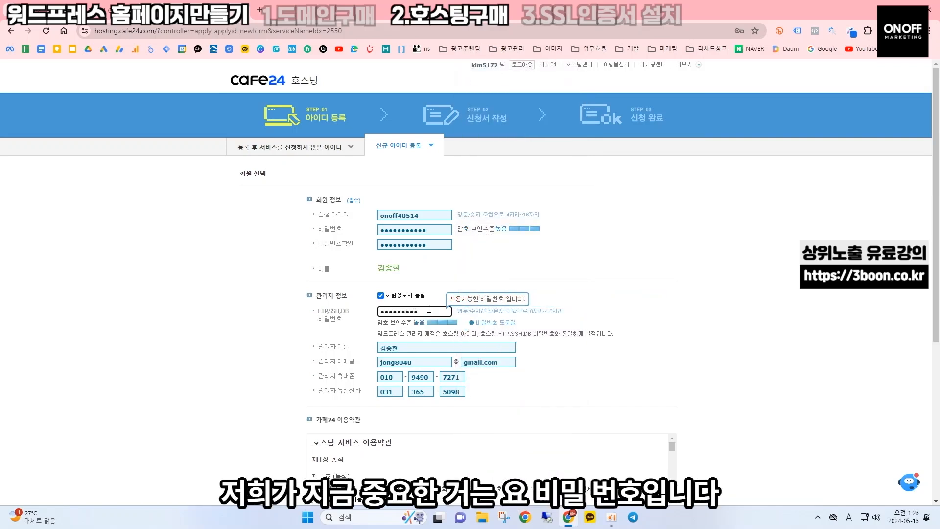
pyautogui.write('••')
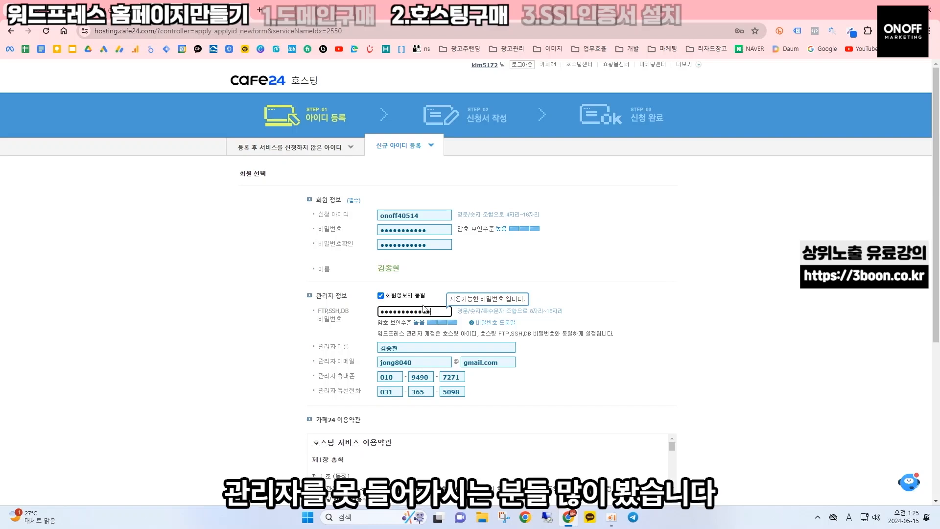
pyautogui.scroll(-1, 561, 252)
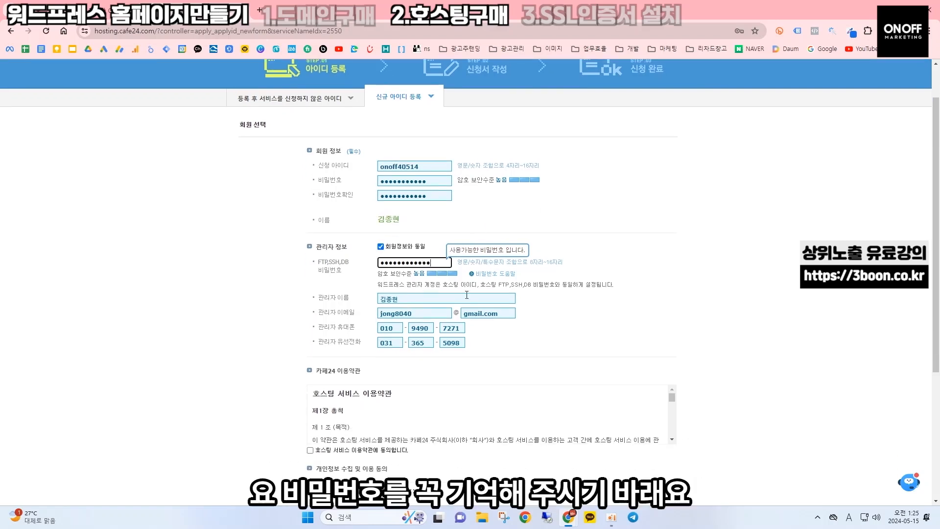
pyautogui.scroll(-4, 311, 268)
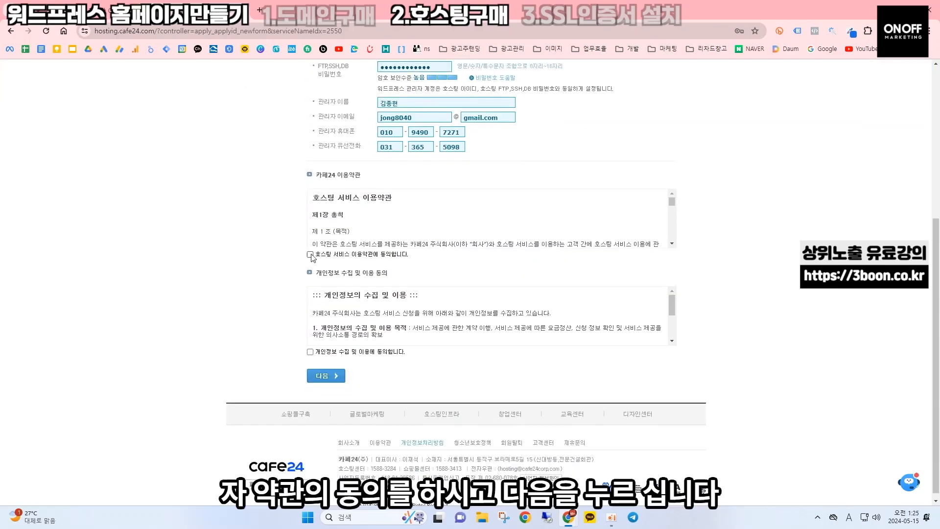
pyautogui.click(309, 254)
pyautogui.click(310, 351)
# Choose 보유 도메인 and paste apsdd.co.kr from the Hosting.kr receipt as the owned domain
pyautogui.click(324, 376)
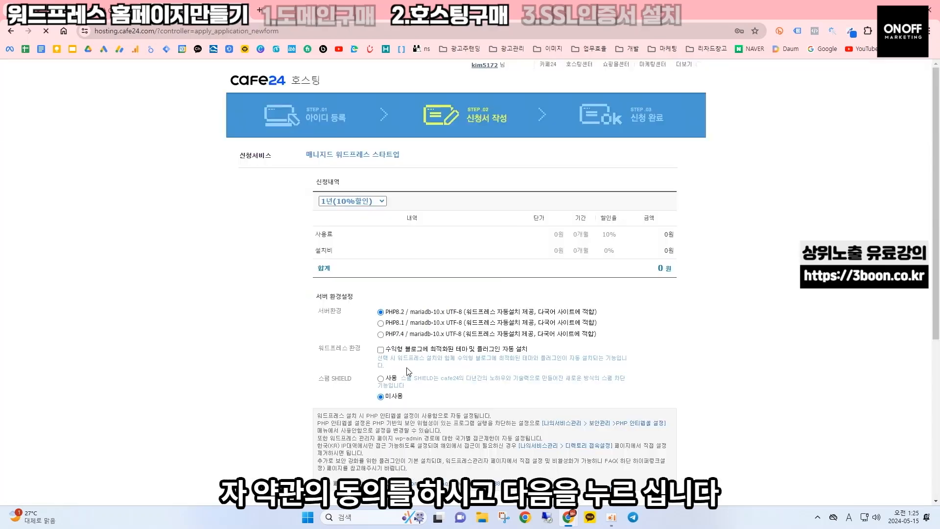
pyautogui.scroll(-2, 404, 265)
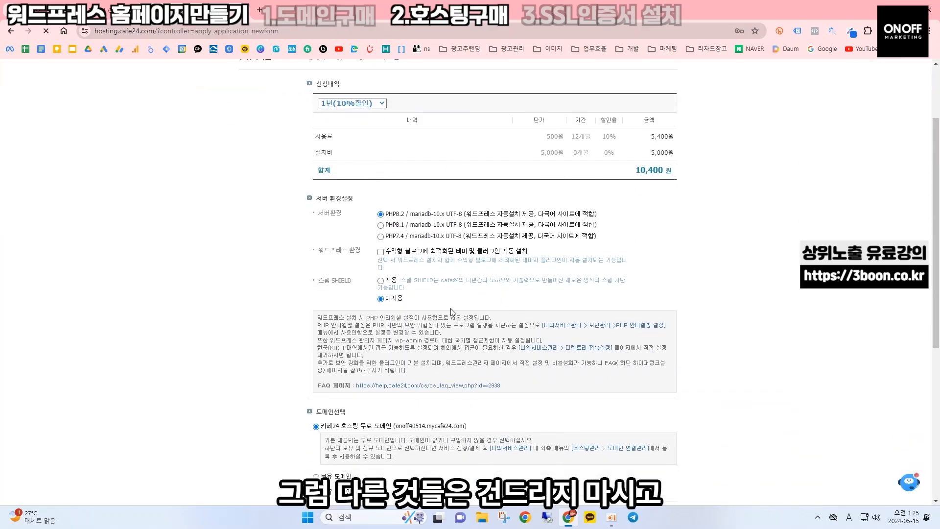
pyautogui.scroll(-3, 449, 314)
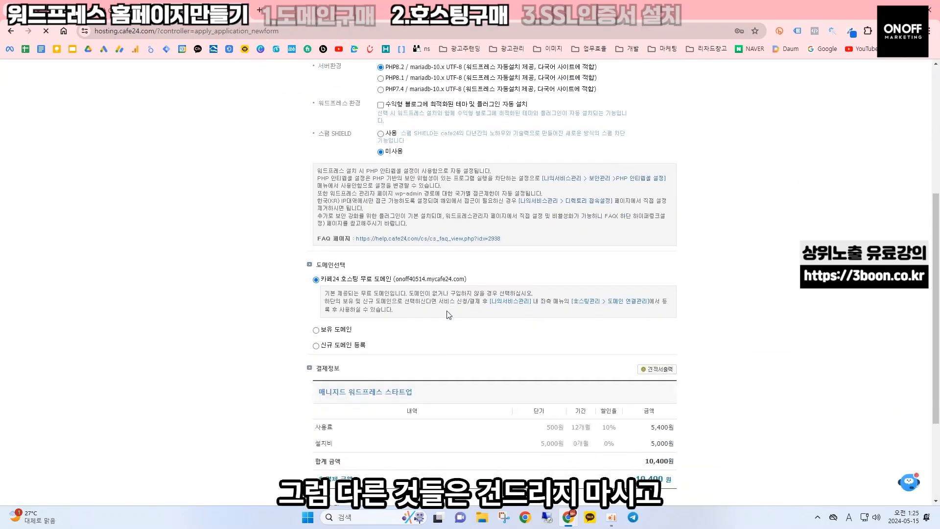
pyautogui.click(316, 330)
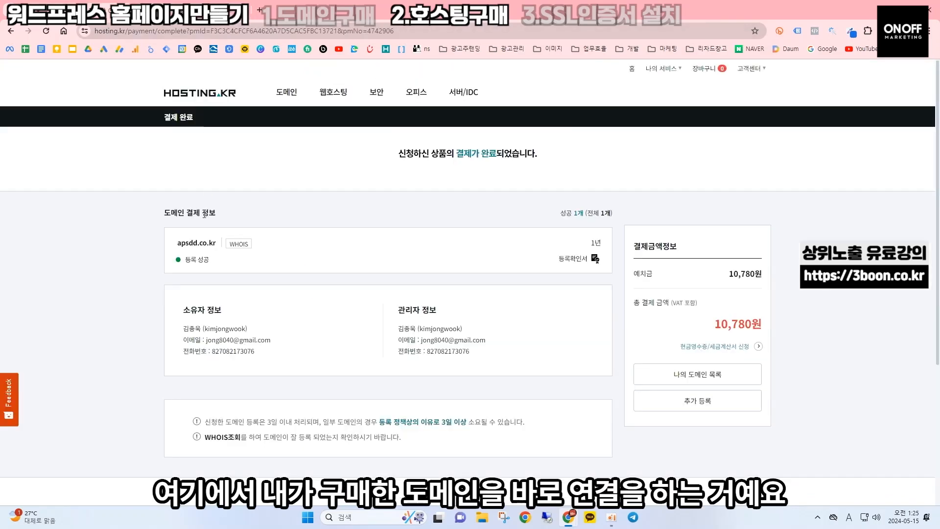
pyautogui.tripleClick(199, 241)
pyautogui.click(185, 241)
pyautogui.moveTo(177, 243); pyautogui.dragTo(219, 242)
pyautogui.hotkey('ctrl', 'c')
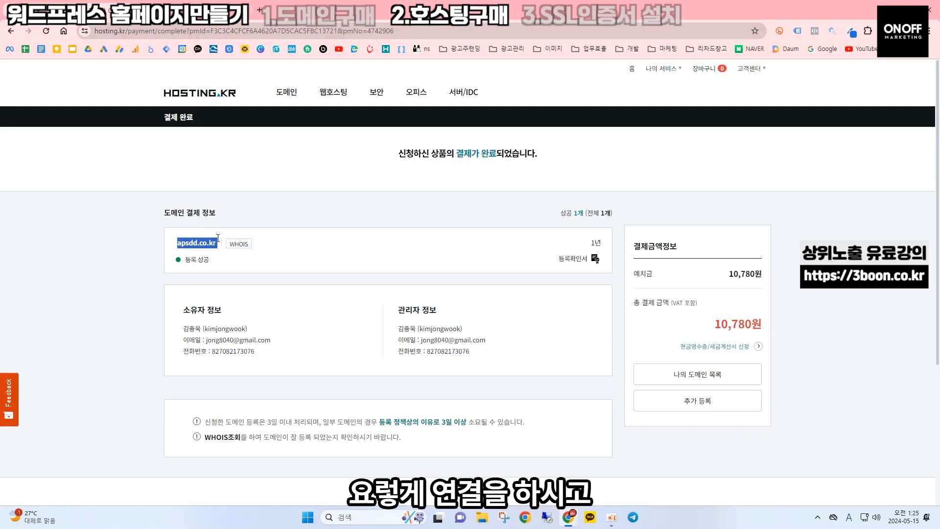
pyautogui.hotkey('ctrl', 'Tab')
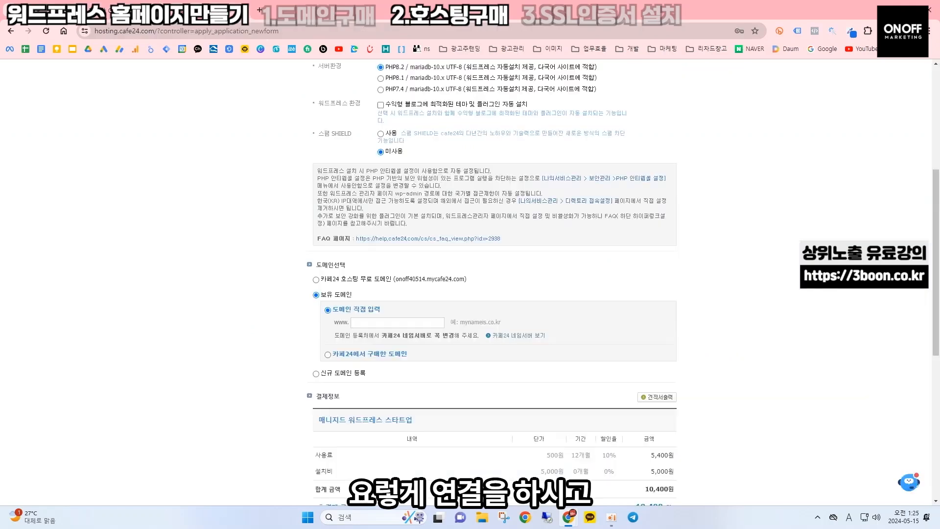
pyautogui.click(371, 322)
pyautogui.hotkey('ctrl', 'v')
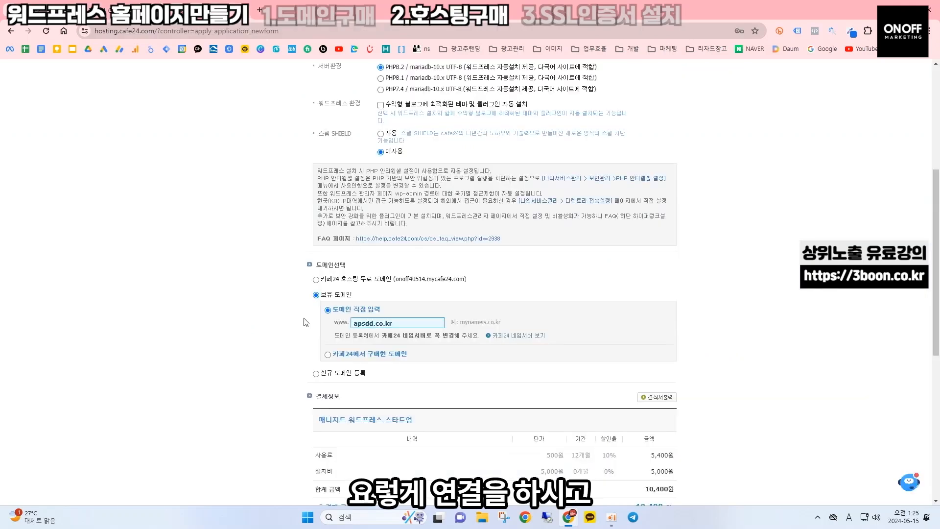
# Submit and confirm the 10,400원 card payment for the hosting
pyautogui.scroll(-5, 305, 321)
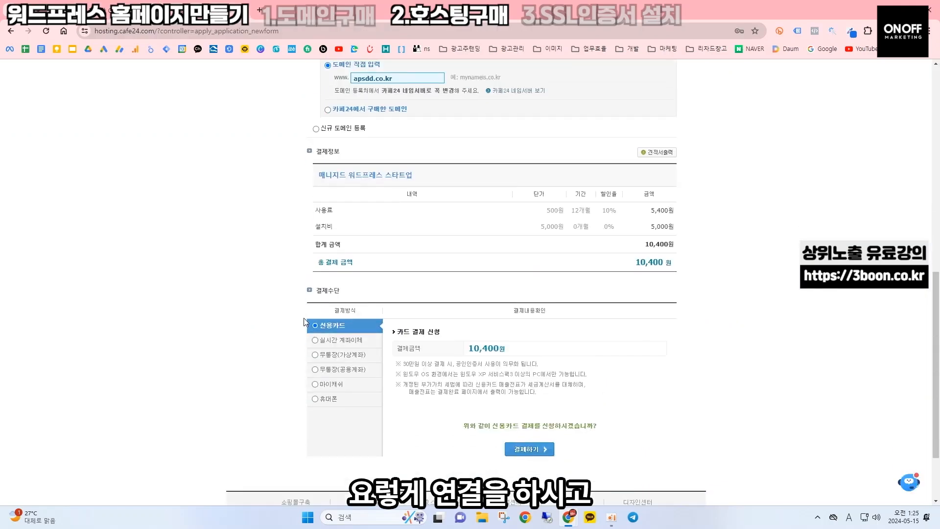
pyautogui.click(539, 451)
pyautogui.click(475, 417)
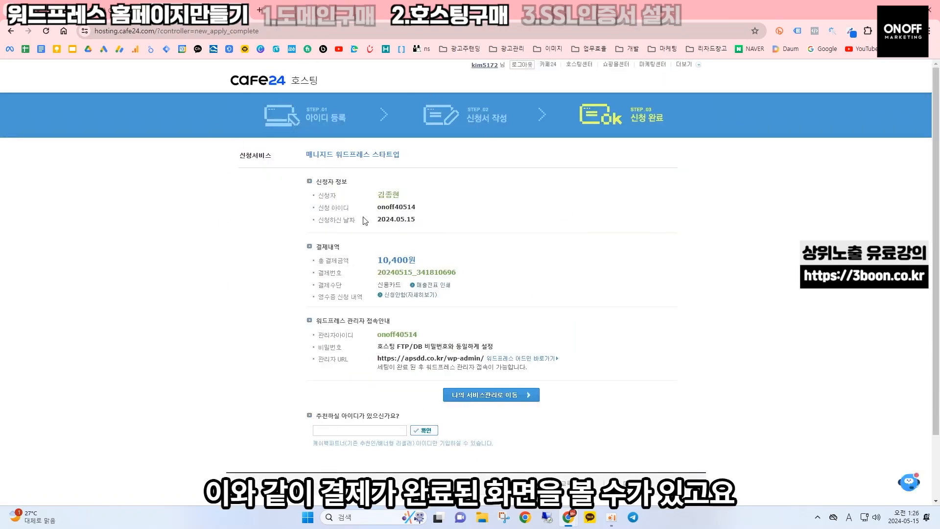
# Go to 나의 서비스관리, review the 서비스 사용현황 page, then open 도메인 연결관리
pyautogui.click(499, 399)
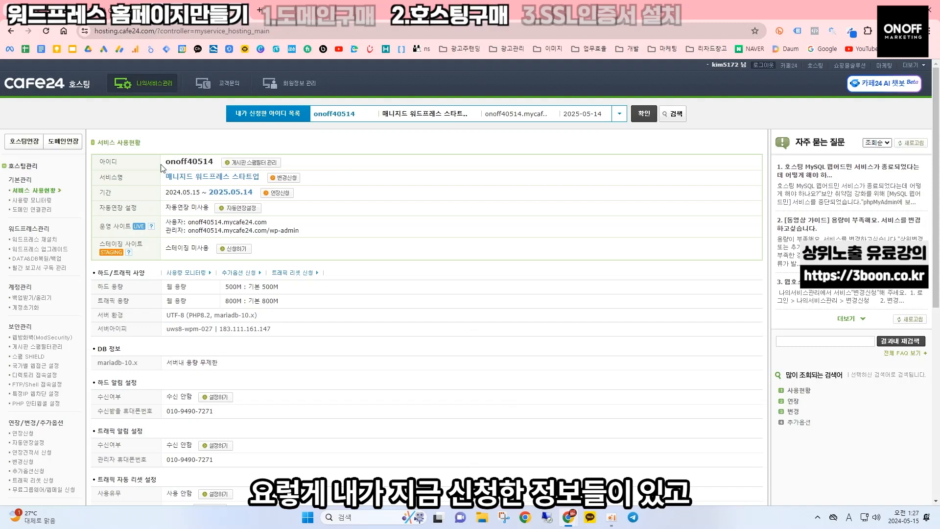
pyautogui.moveTo(165, 167); pyautogui.dragTo(203, 176)
pyautogui.click(147, 172)
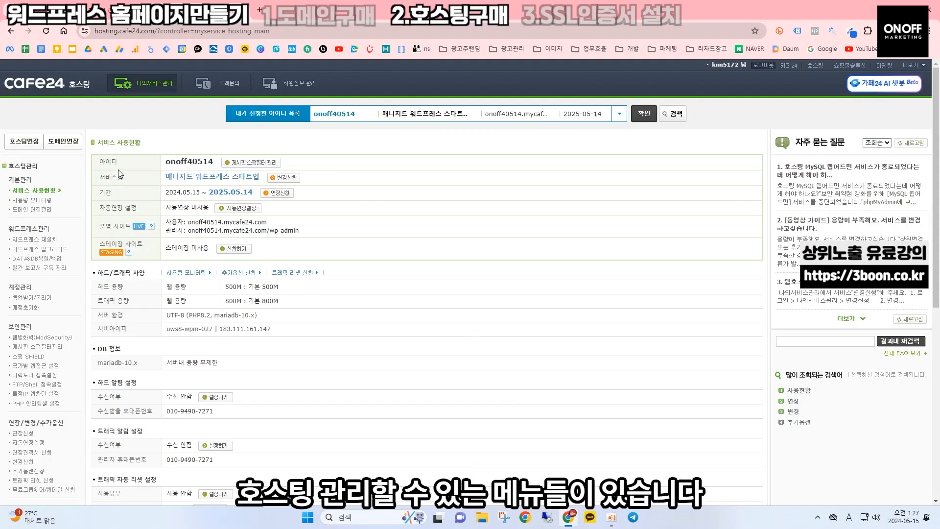
pyautogui.moveTo(8, 161); pyautogui.dragTo(46, 472)
pyautogui.click(422, 330)
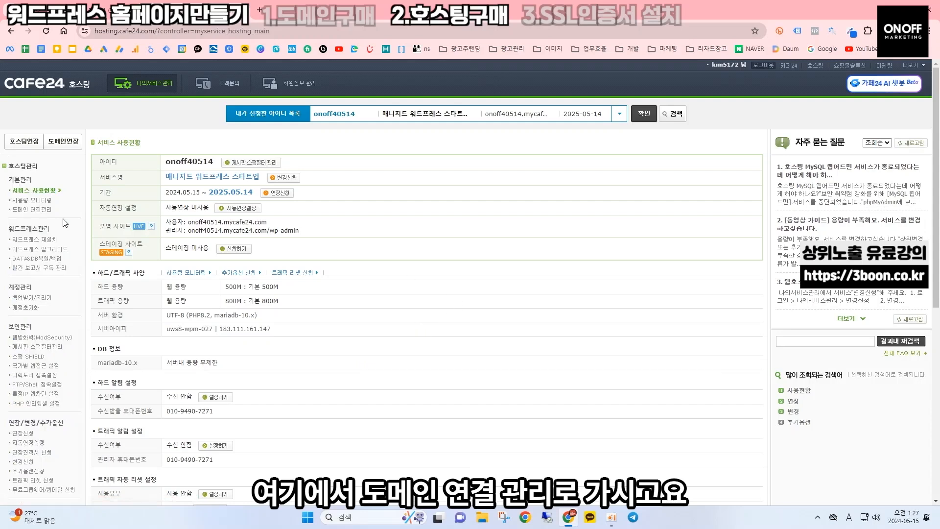
pyautogui.click(40, 213)
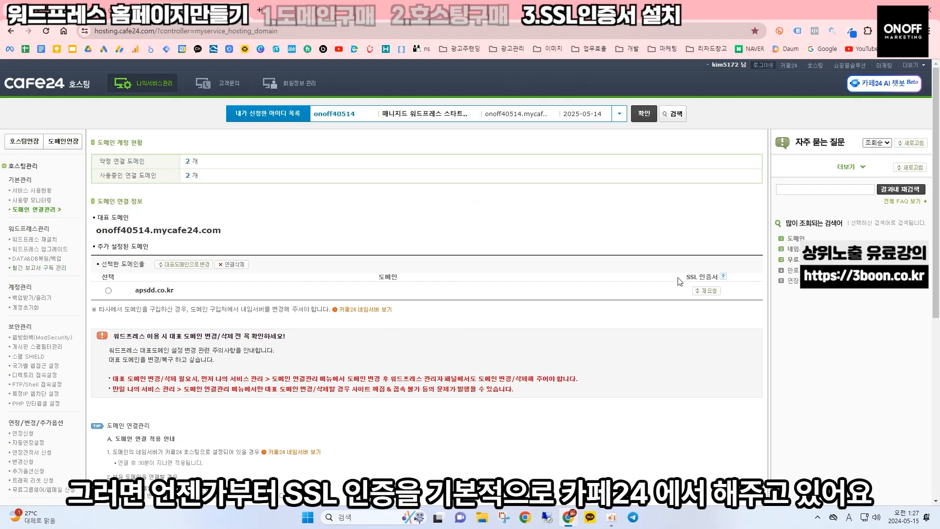
# Request an SSL certificate for apsdd.co.kr with 재요청 and confirm both dialogs
pyautogui.moveTo(684, 278); pyautogui.dragTo(723, 292)
pyautogui.click(731, 354)
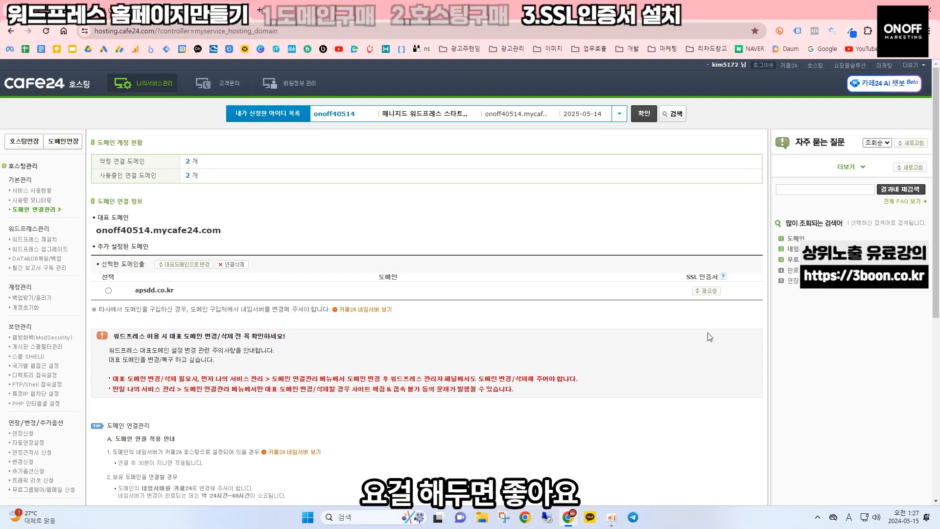
pyautogui.click(708, 292)
pyautogui.click(519, 93)
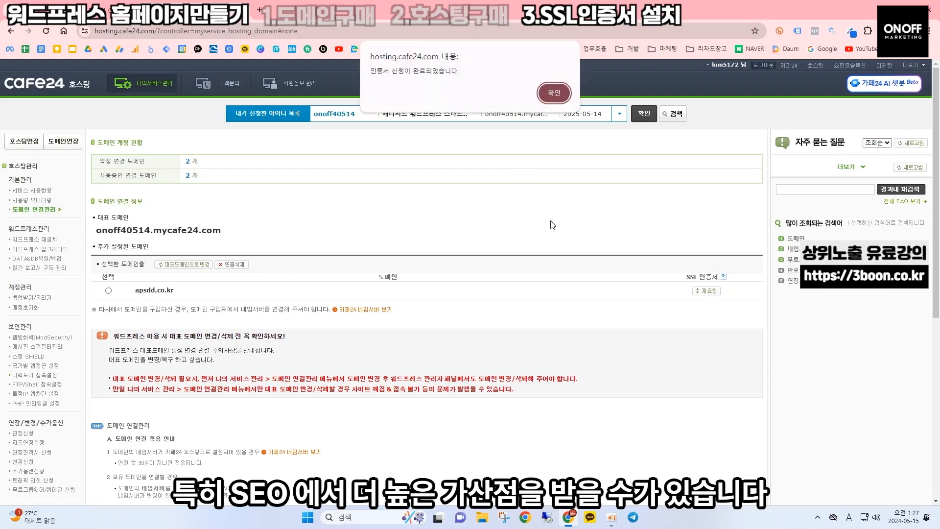
pyautogui.click(554, 93)
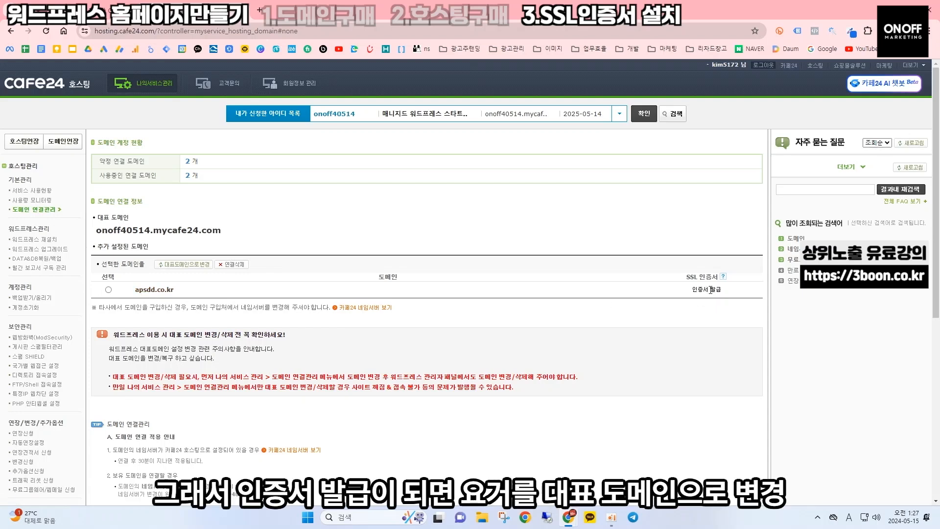
pyautogui.click(109, 289)
# Make apsdd.co.kr the main domain and load it in a new tab to view the live site
pyautogui.click(176, 268)
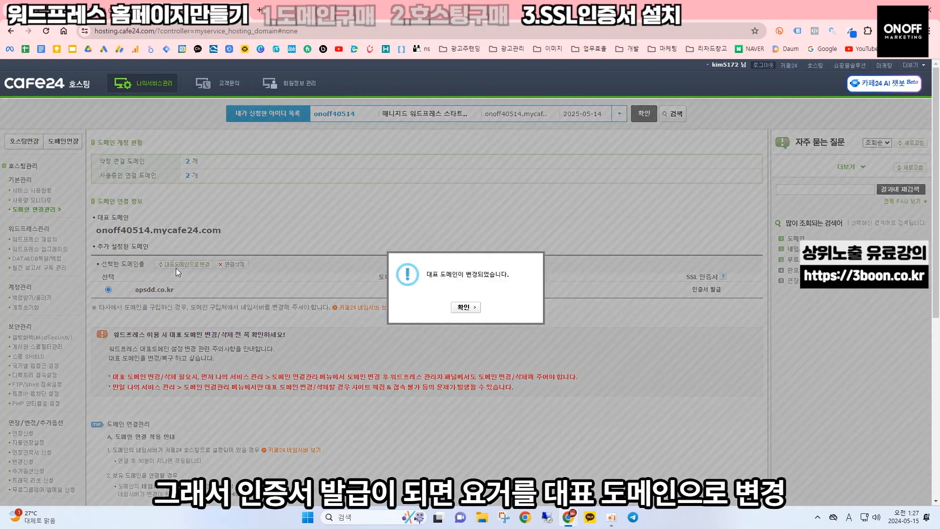
pyautogui.click(472, 307)
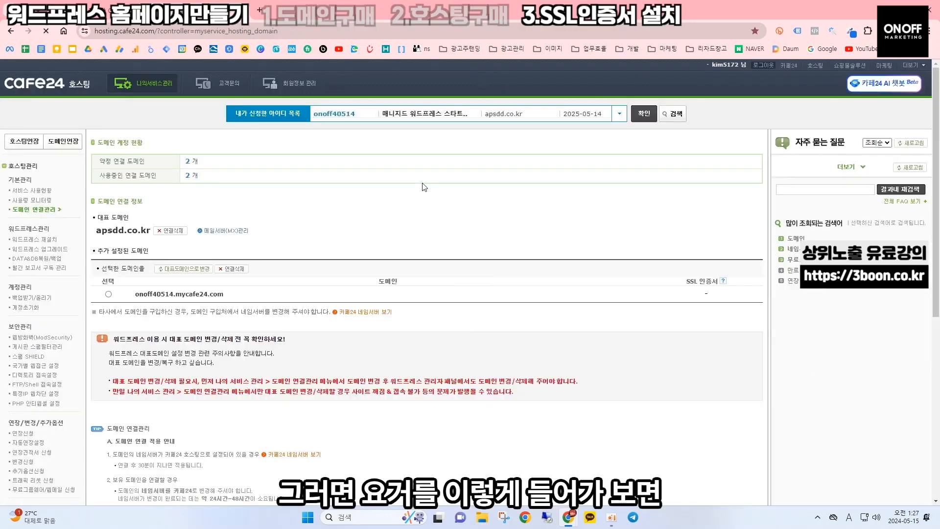
pyautogui.moveTo(96, 230); pyautogui.dragTo(152, 229)
pyautogui.hotkey('ctrl', 'c')
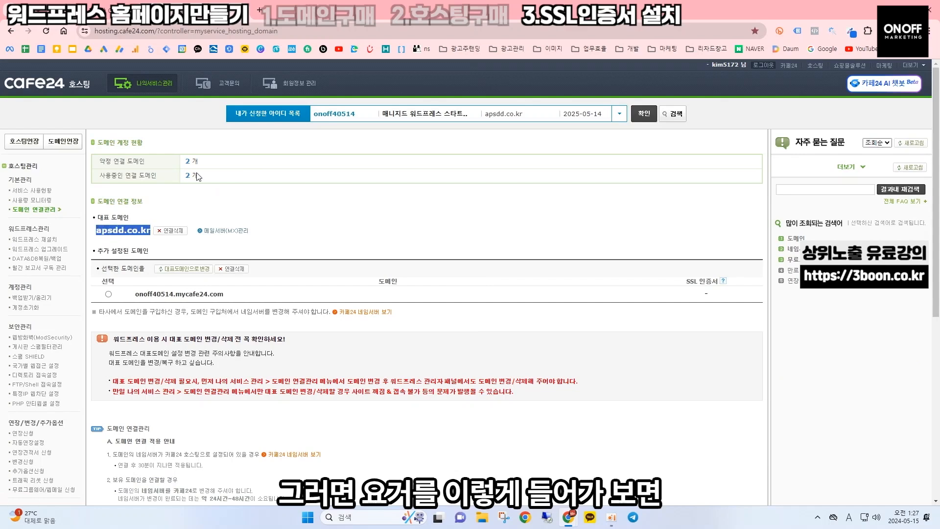
pyautogui.click(258, 10)
pyautogui.hotkey('ctrl', 'v')
pyautogui.press('Return')
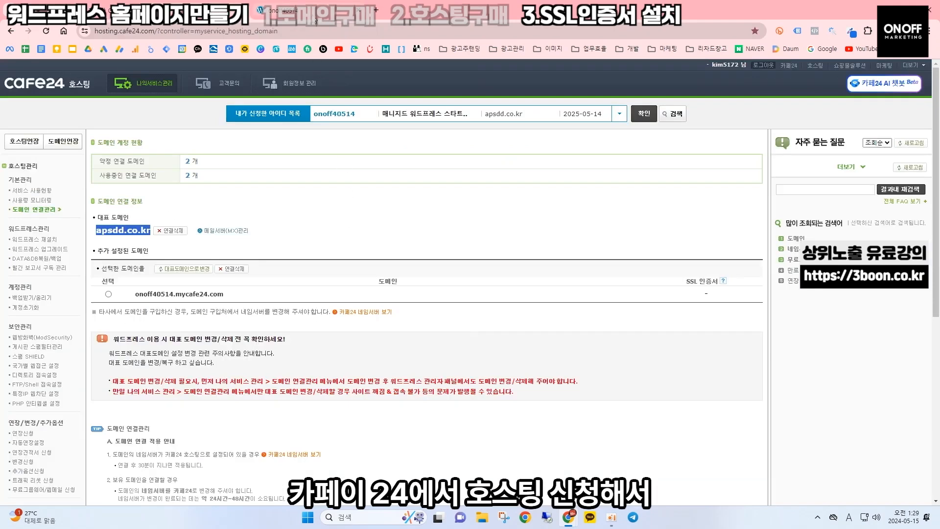
pyautogui.click(314, 12)
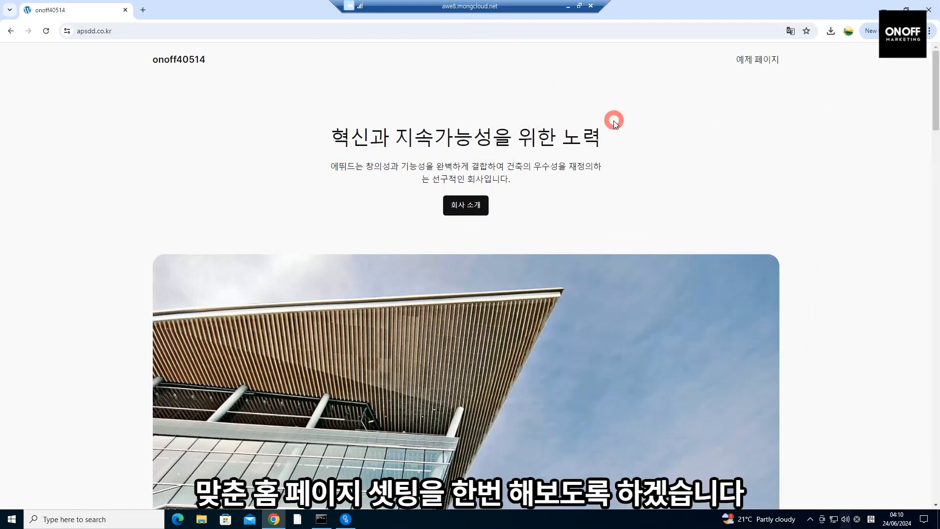
# Load the site's /wp-admin login page from the address bar
pyautogui.click(251, 31)
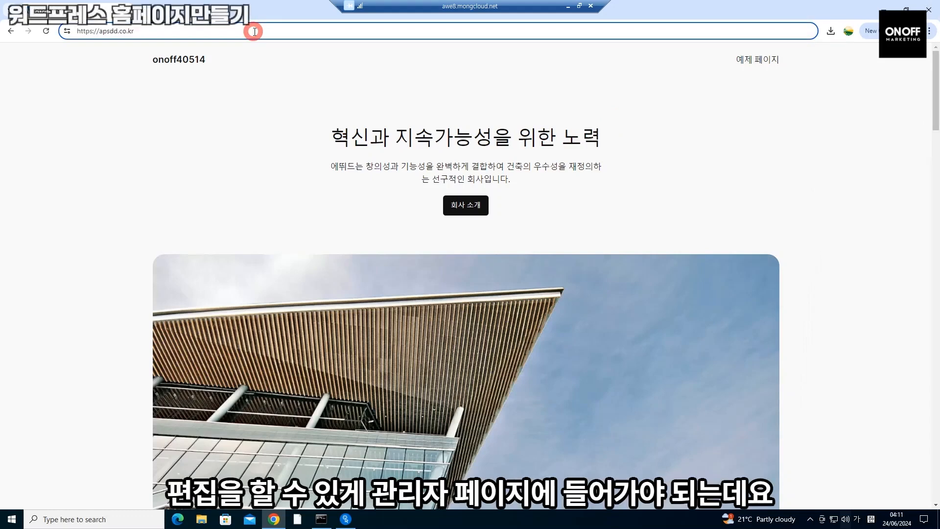
pyautogui.write('/')
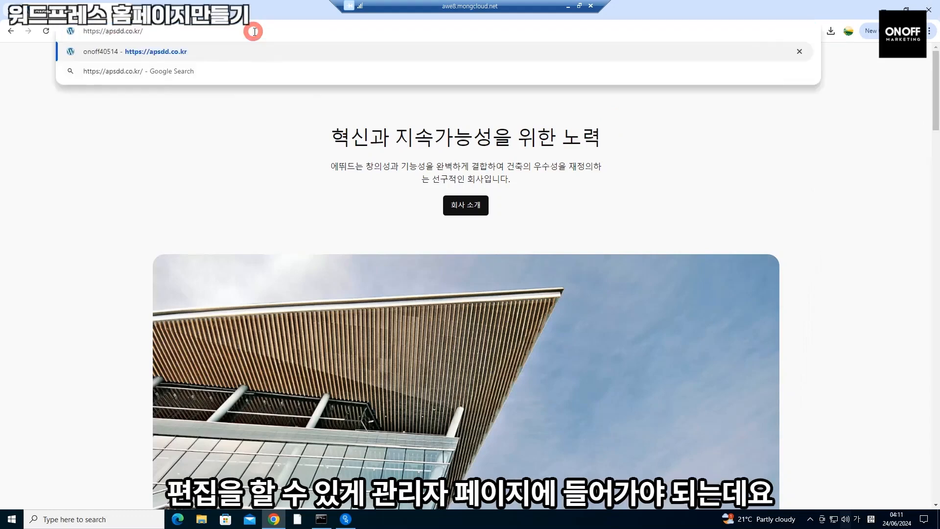
pyautogui.write('ㅈ')
pyautogui.press('BackSpace')
pyautogui.press('Hangul')
pyautogui.write('w')
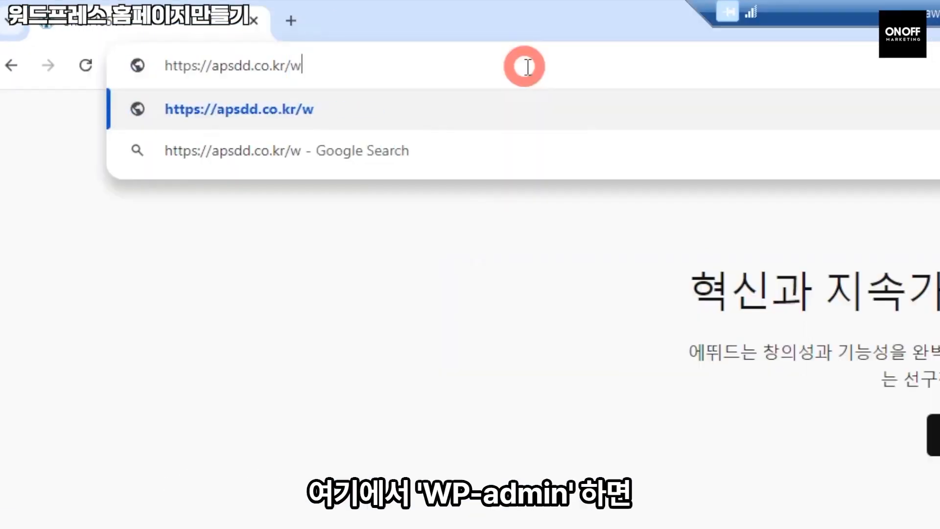
pyautogui.write('p-admin')
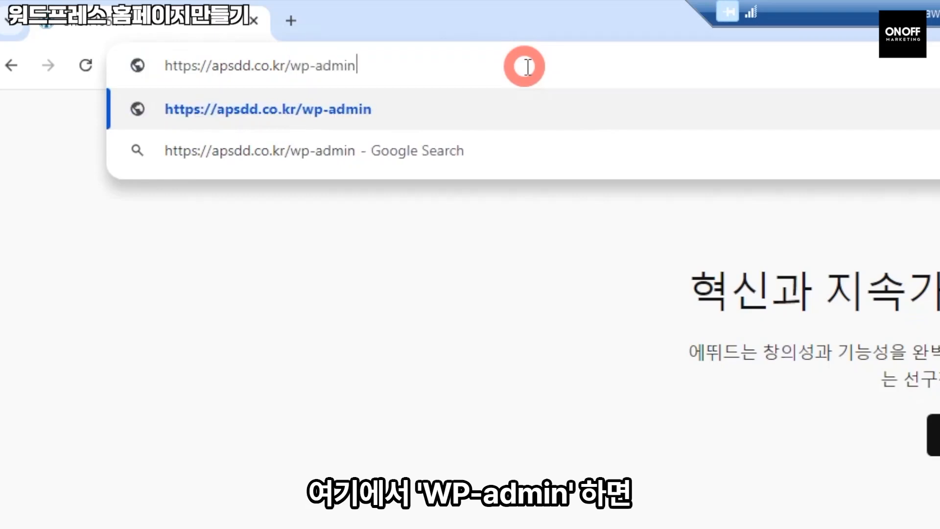
pyautogui.press('Return')
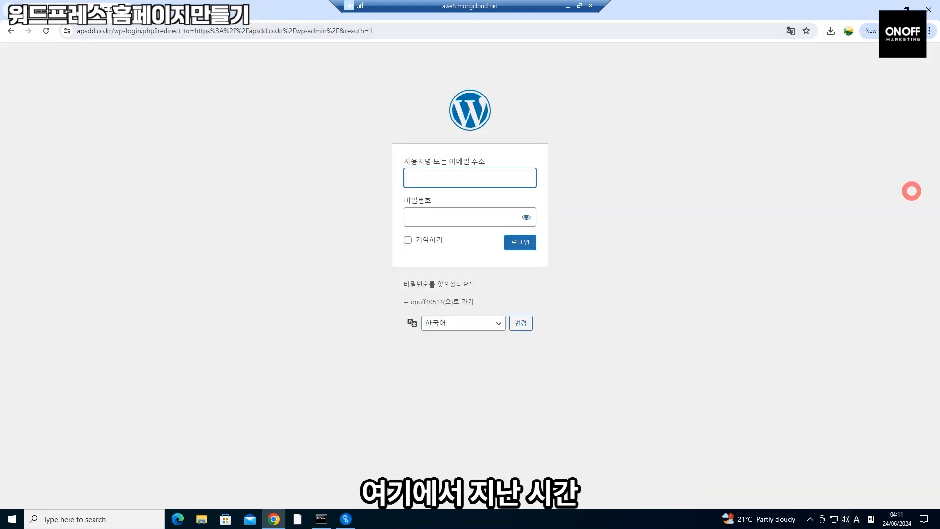
# Sign in to the admin dashboard with the saved username and password
pyautogui.click(484, 181)
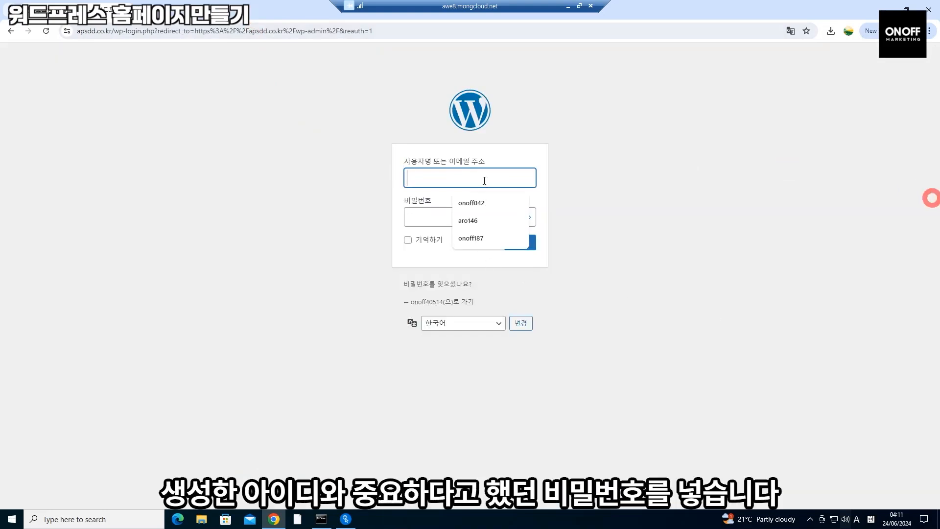
pyautogui.write('onoff40514')
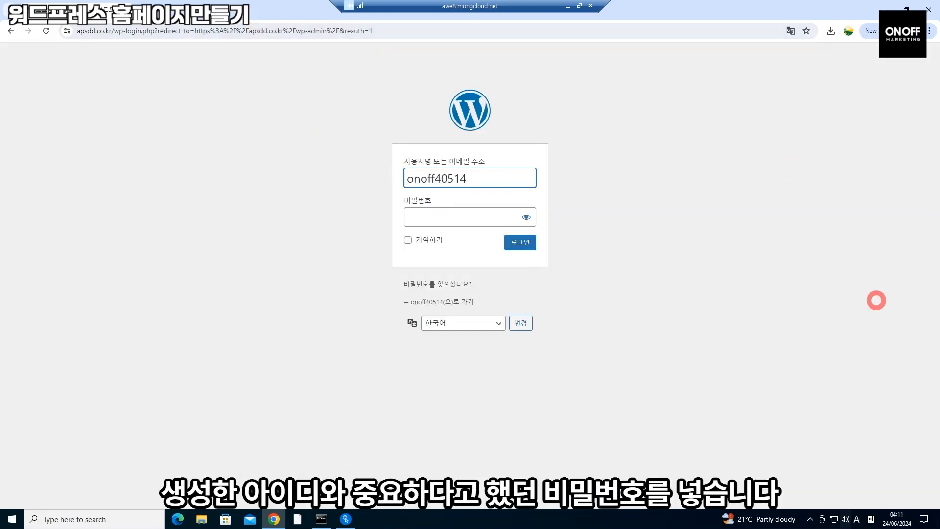
pyautogui.click(465, 220)
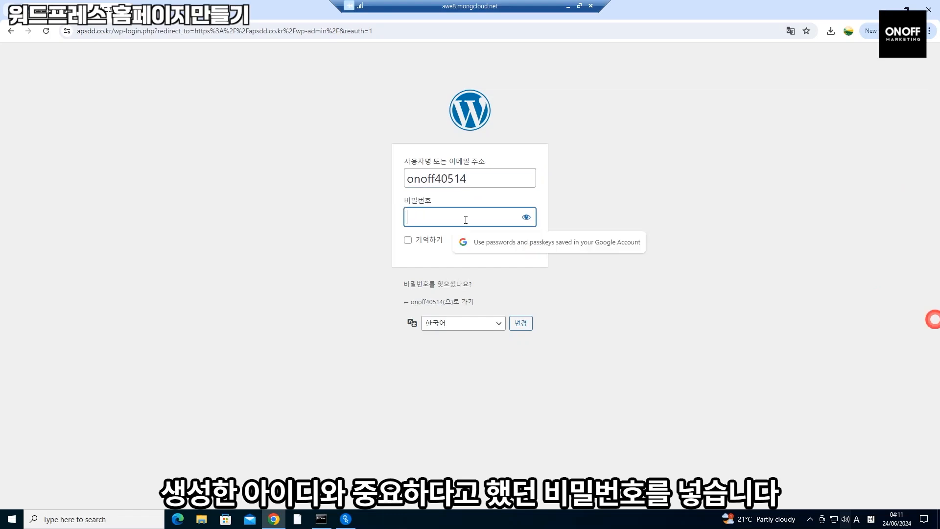
pyautogui.hotkey('ctrl', 'v')
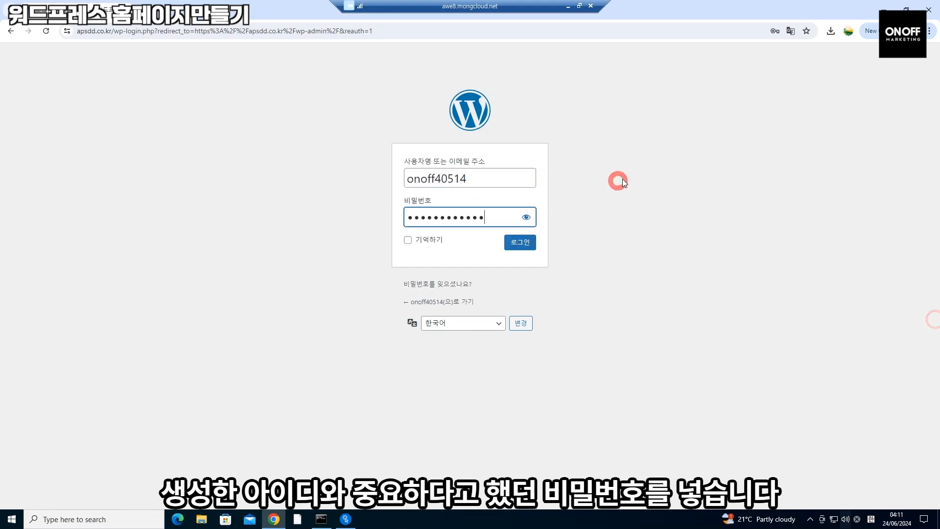
pyautogui.click(525, 243)
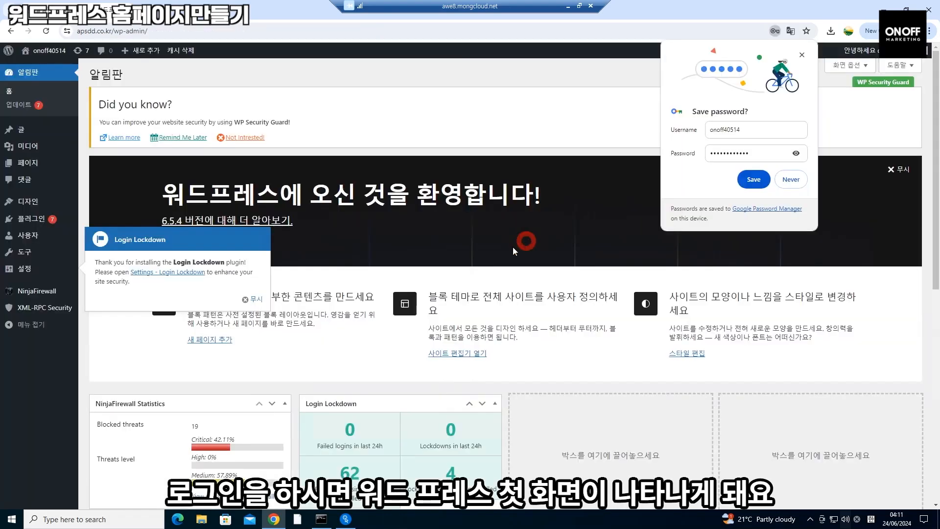
# Dismiss Chrome's password prompts, then save site title 워드프레스 홈페이지 만들기 and tagline 24시간 상담이 가능합니다
pyautogui.click(767, 172)
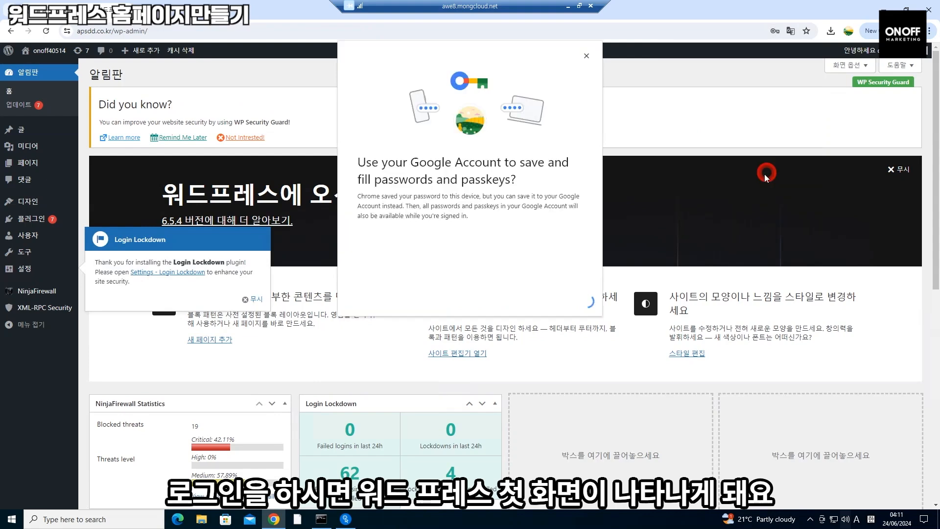
pyautogui.click(175, 179)
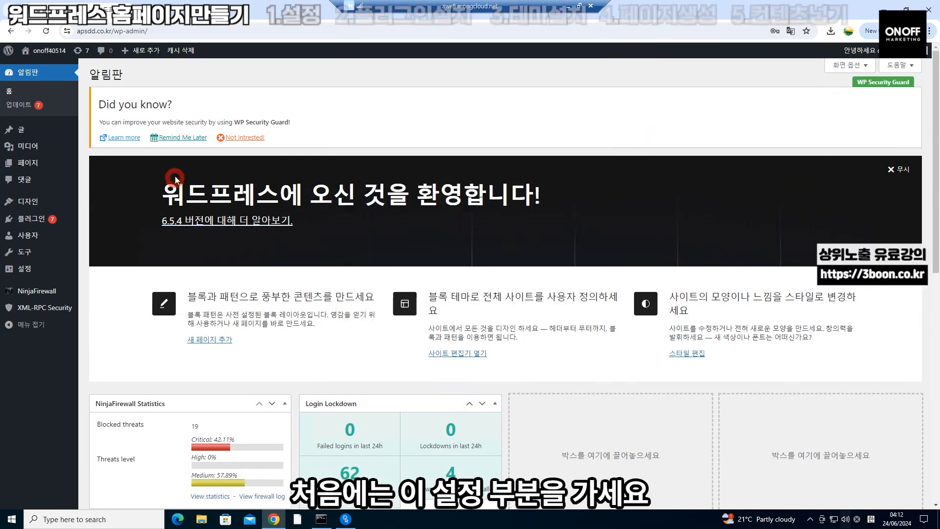
pyautogui.click(28, 269)
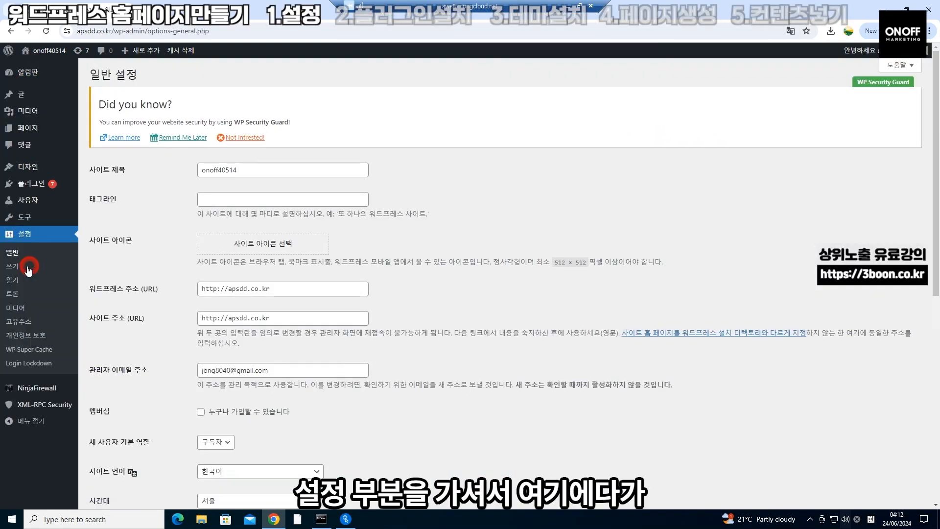
pyautogui.doubleClick(225, 171)
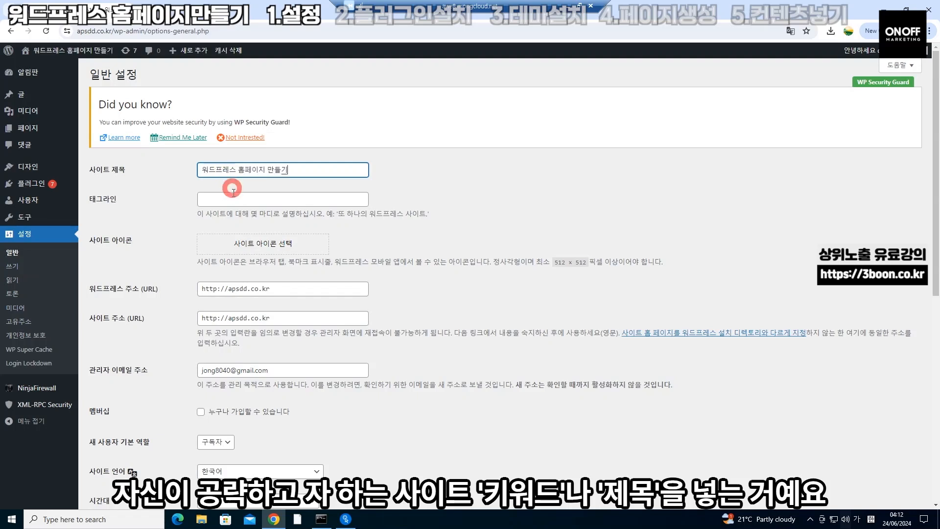
pyautogui.click(233, 193)
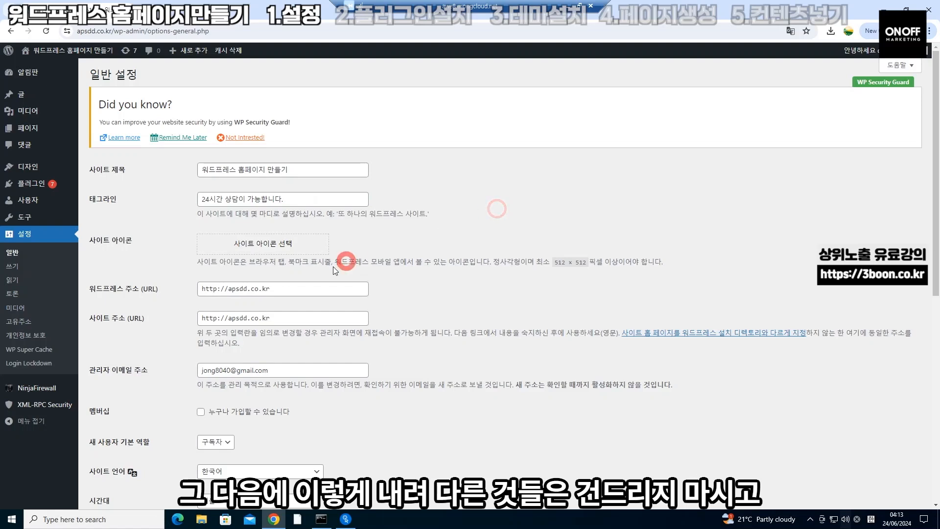
pyautogui.scroll(-1, 343, 264)
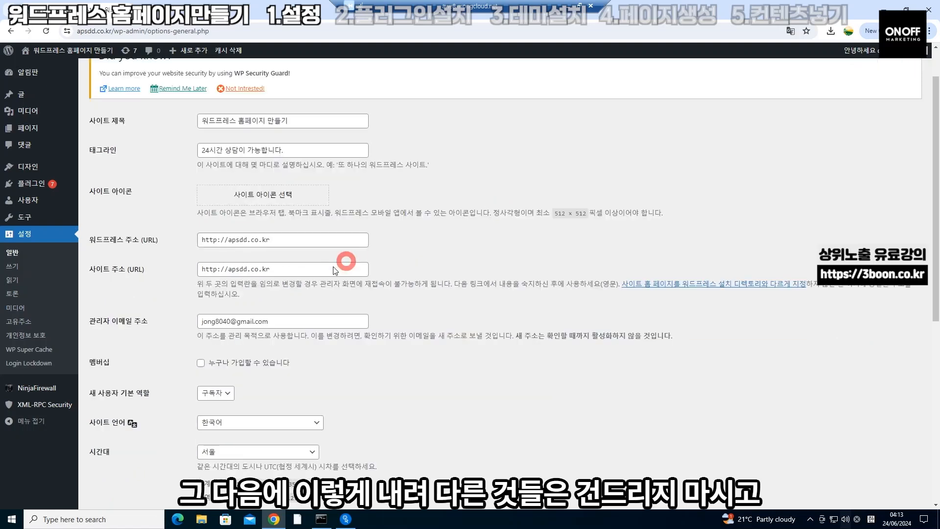
pyautogui.scroll(-1, 334, 270)
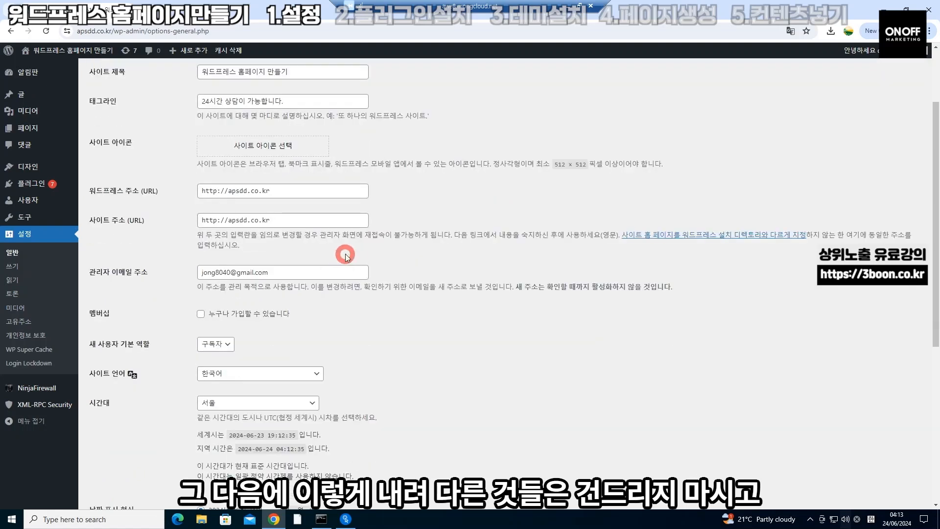
pyautogui.scroll(-6, 332, 258)
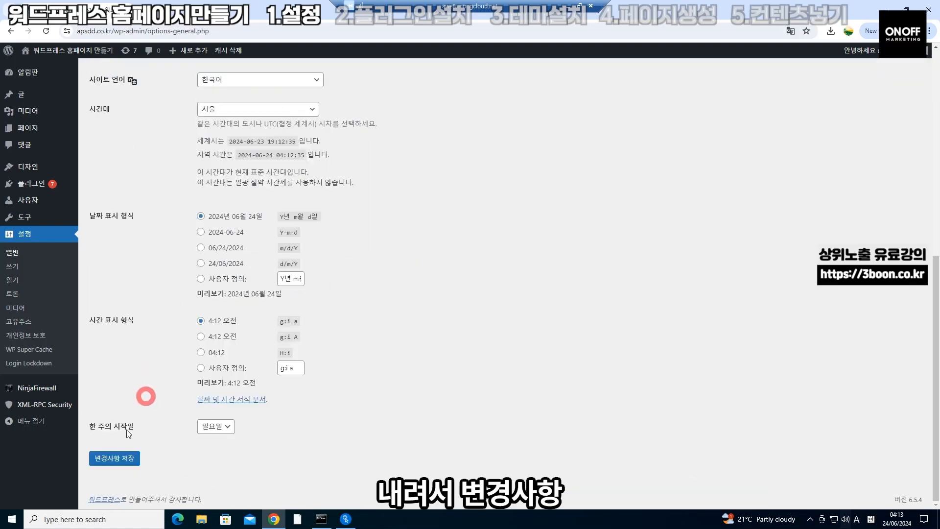
pyautogui.click(116, 459)
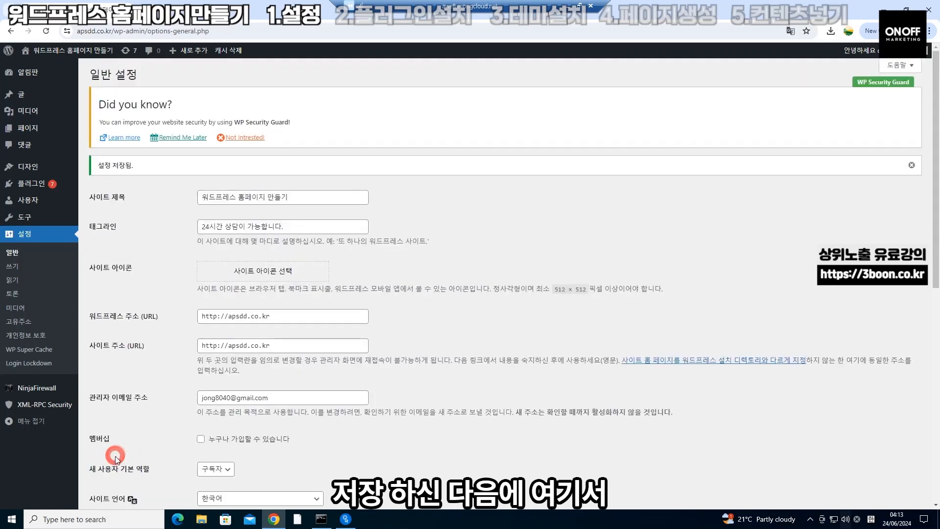
# Look over the permalink (고유주소) settings, then go to the installed plugins list
pyautogui.click(36, 322)
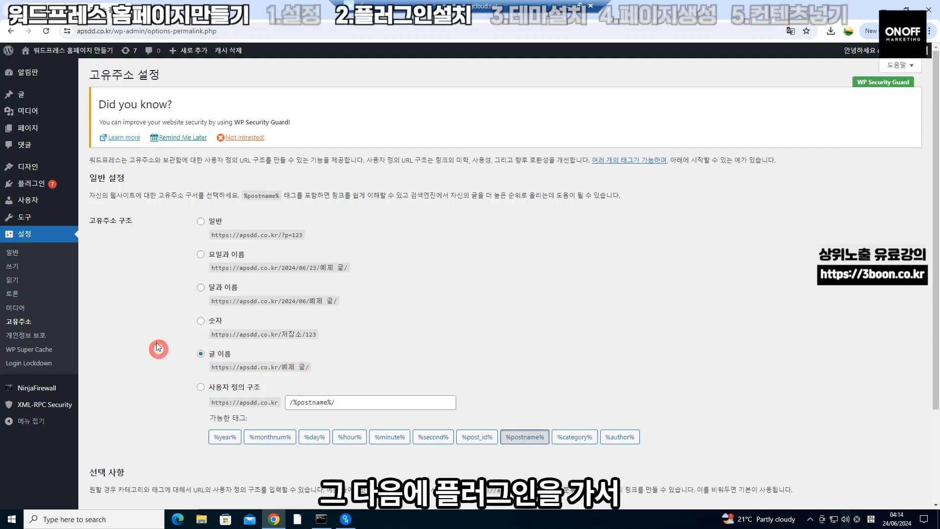
pyautogui.click(44, 186)
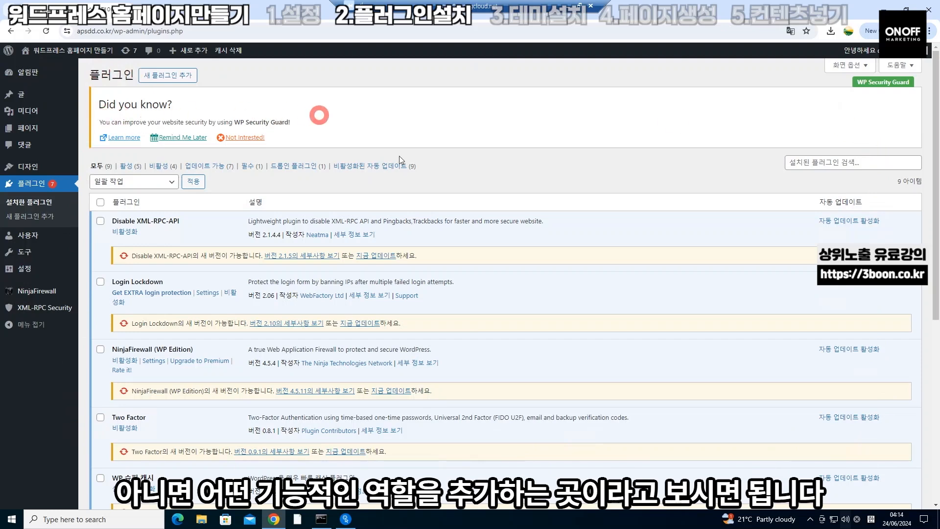
pyautogui.scroll(-6, 394, 178)
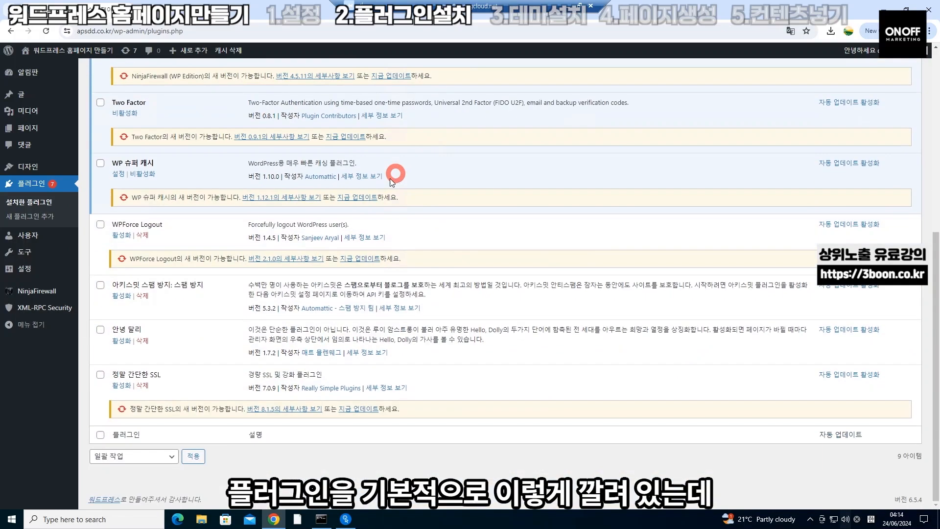
pyautogui.scroll(4, 421, 387)
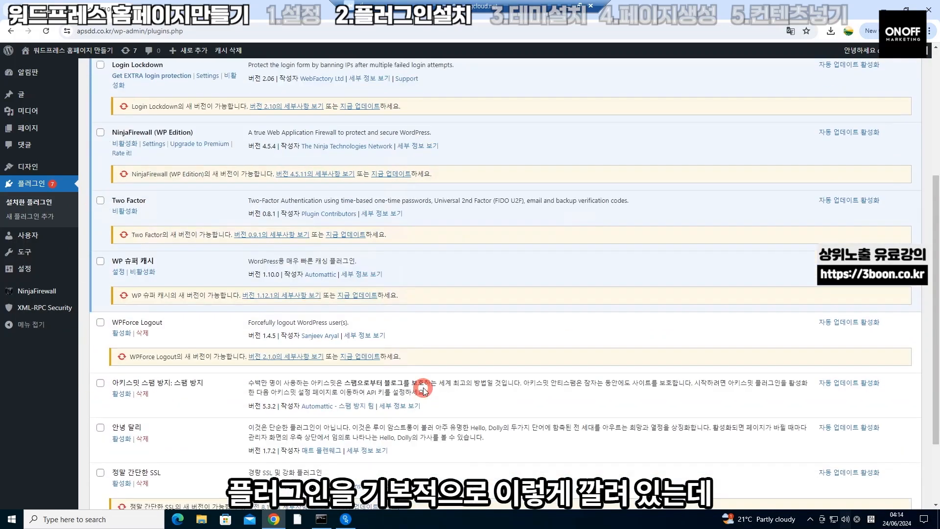
pyautogui.scroll(-3, 424, 389)
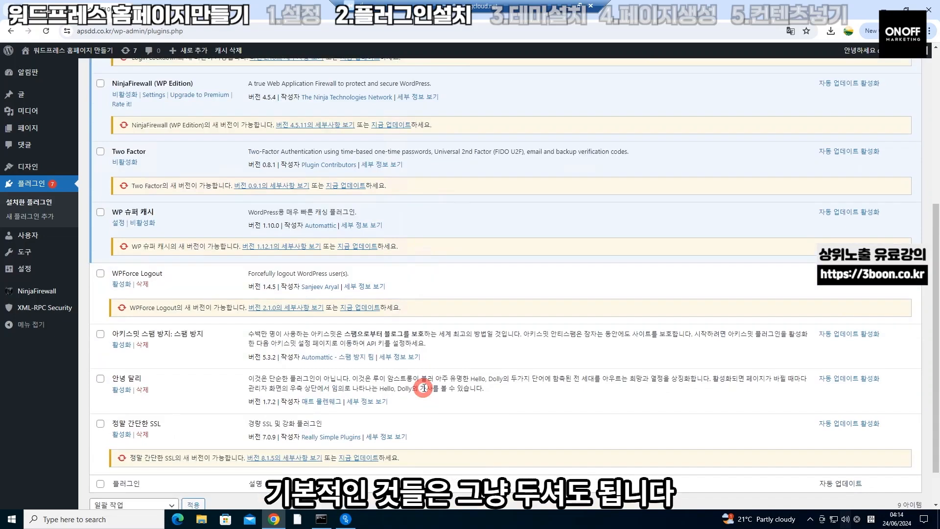
pyautogui.scroll(6, 422, 387)
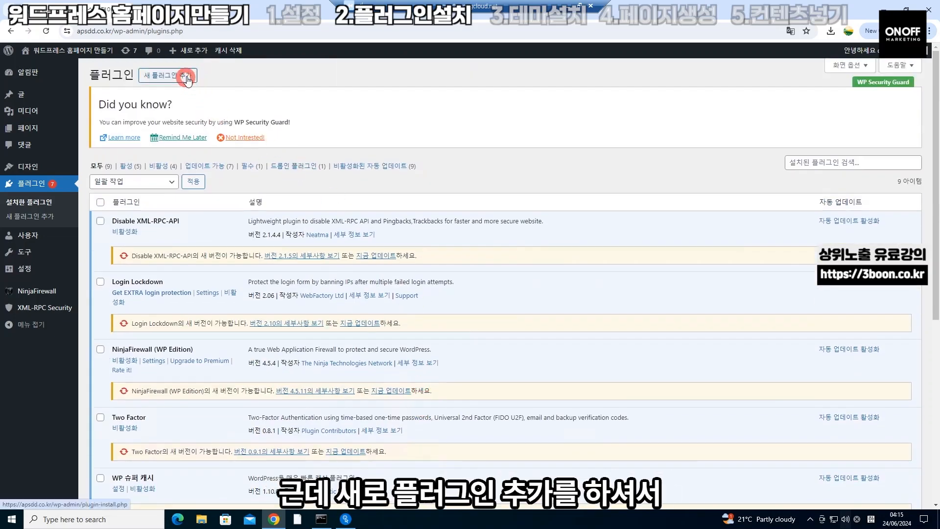
# Install the Yoast SEO and Classic Editor (클래식 편집기) plugins from the Add Plugins page
pyautogui.click(188, 81)
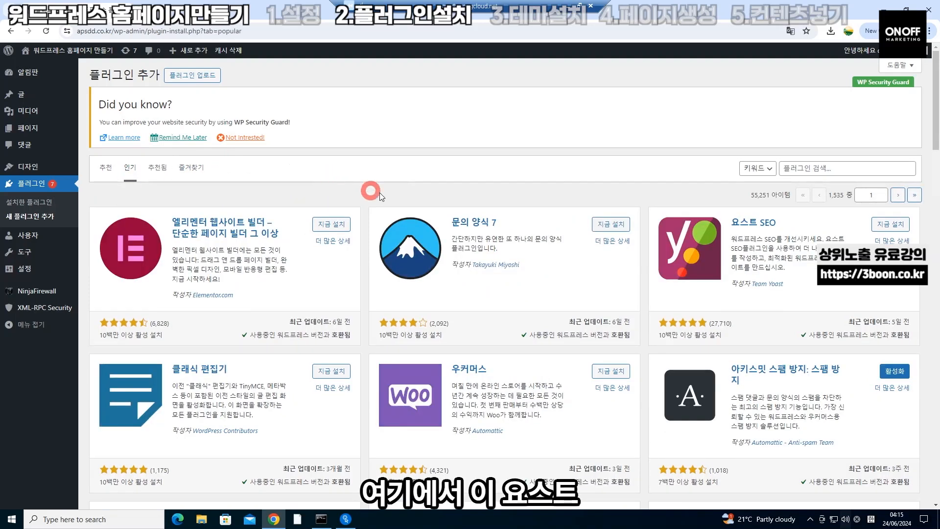
pyautogui.click(893, 227)
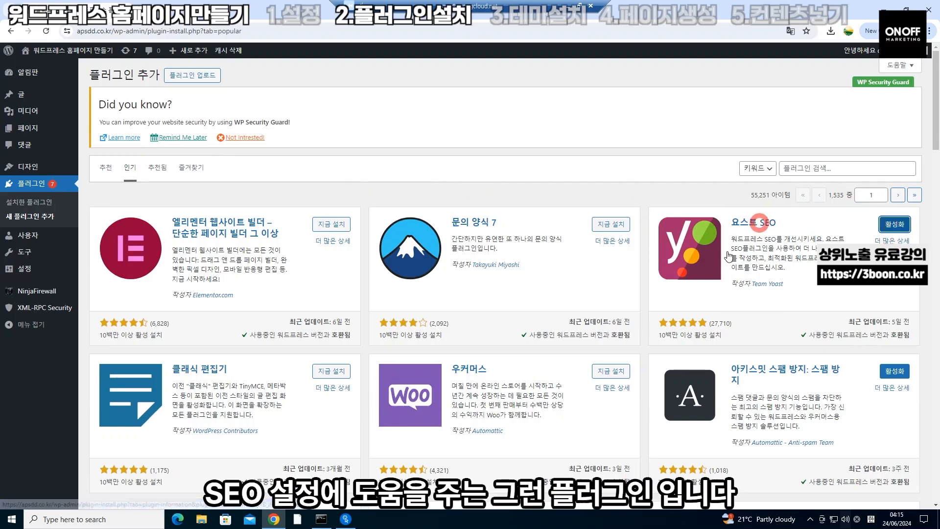
pyautogui.scroll(-2, 705, 289)
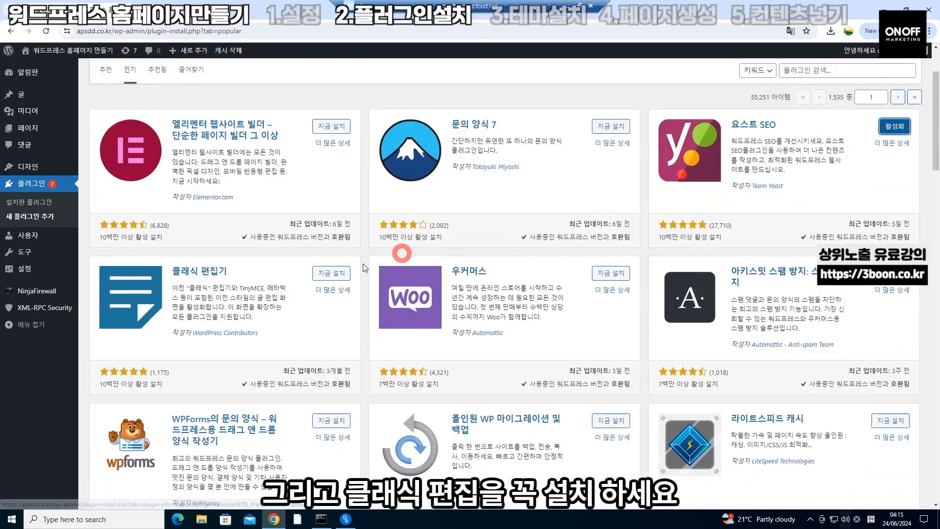
pyautogui.click(329, 273)
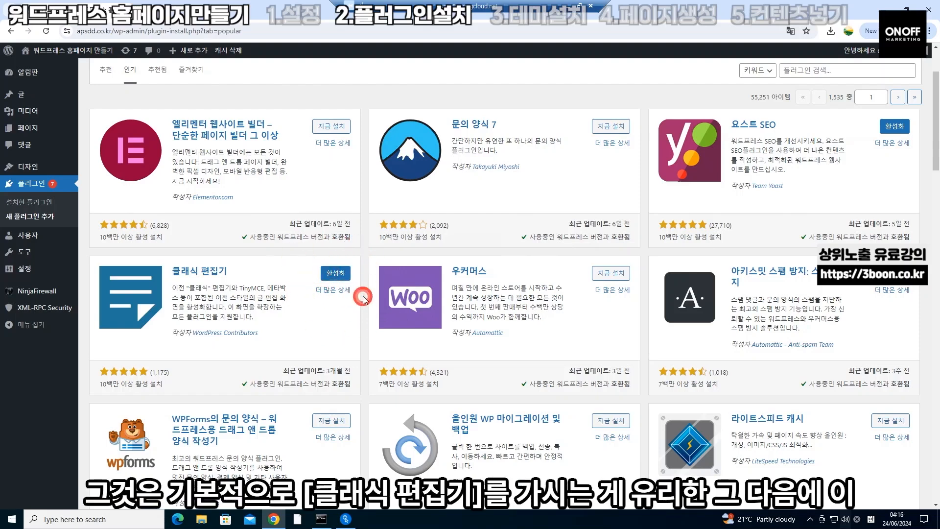
pyautogui.scroll(-4, 361, 298)
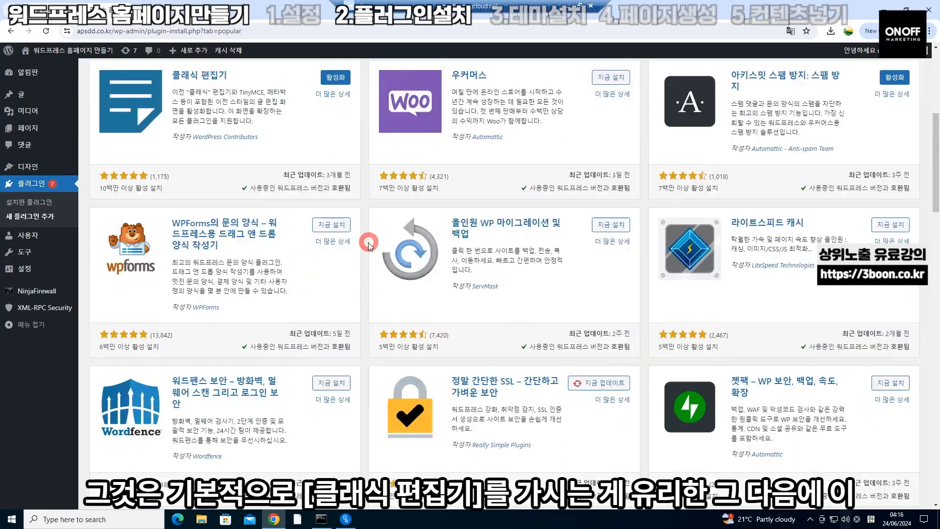
# Install the All-in-One WP Migration and WPCode plugins, then scan the installed plugins list
pyautogui.click(619, 227)
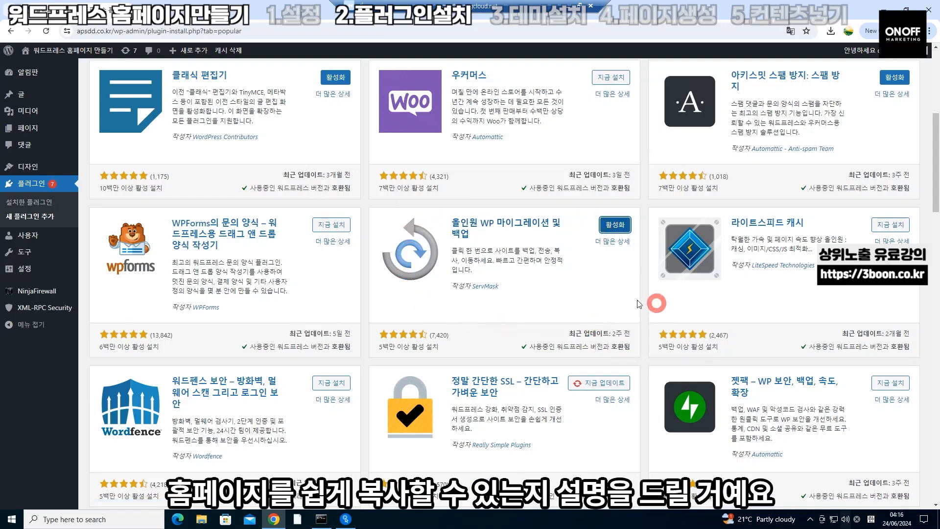
pyautogui.scroll(-6, 622, 301)
pyautogui.scroll(-10, 622, 302)
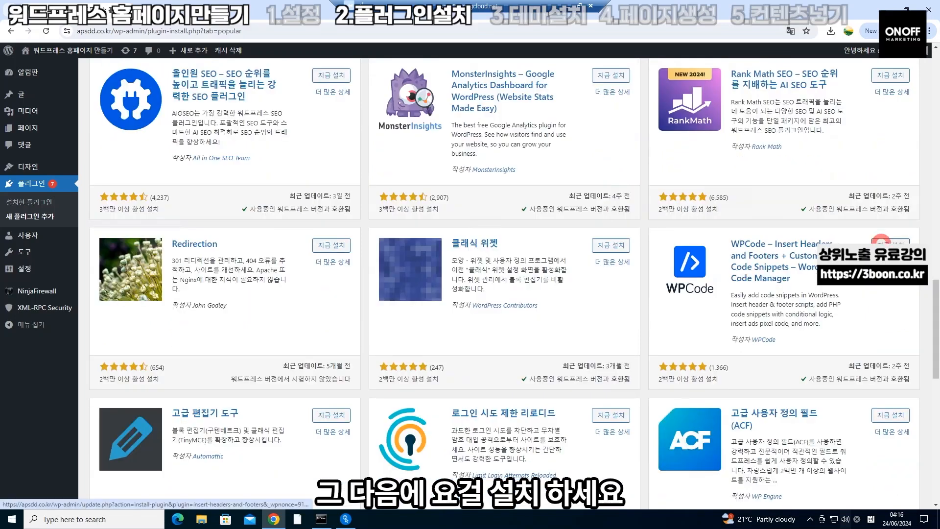
pyautogui.click(884, 242)
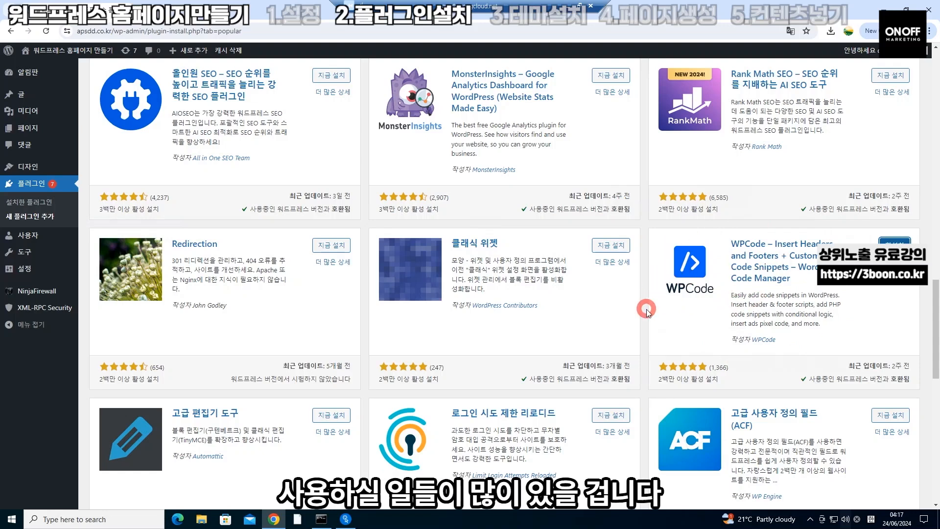
pyautogui.scroll(-10, 646, 309)
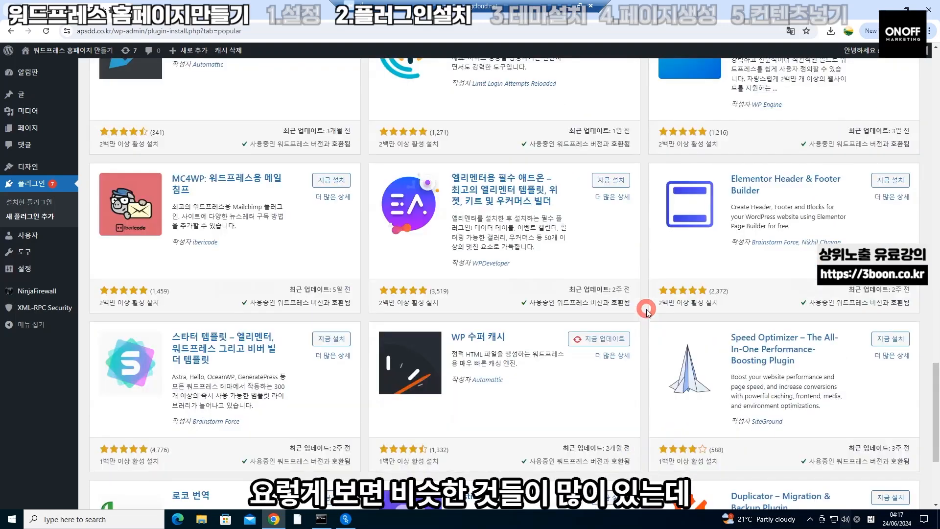
pyautogui.scroll(-1, 646, 309)
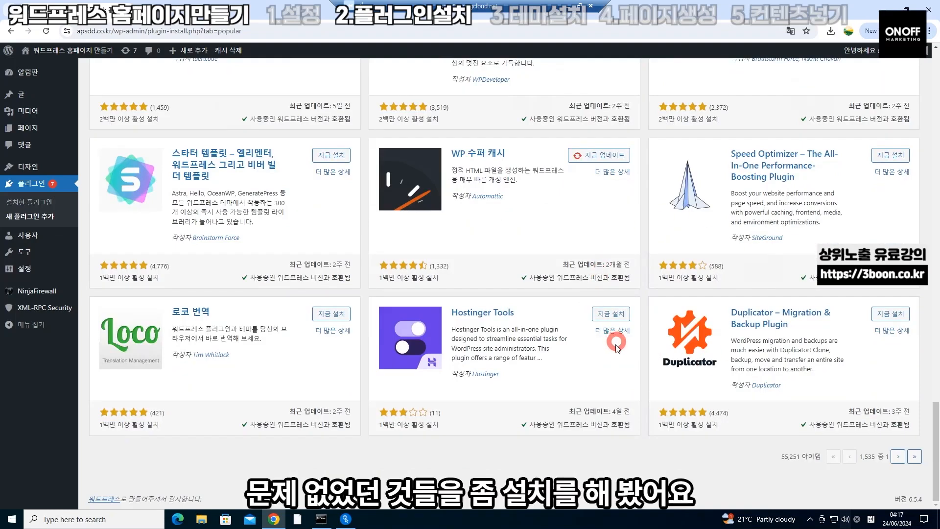
pyautogui.scroll(20, 595, 353)
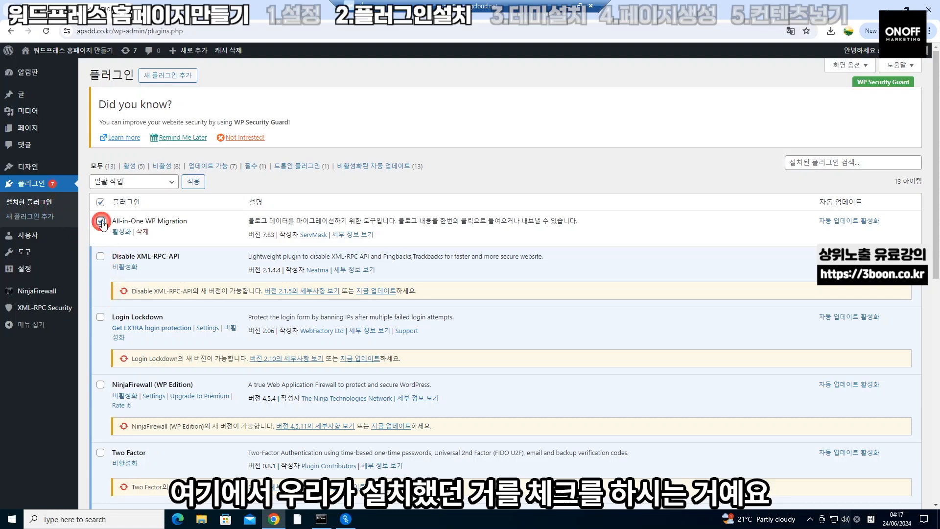
pyautogui.scroll(-5, 102, 222)
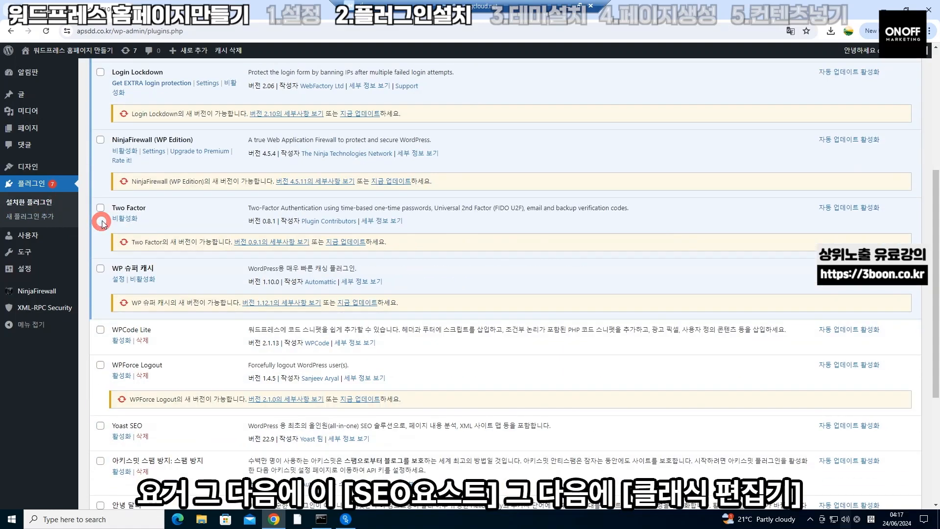
pyautogui.scroll(-2, 99, 361)
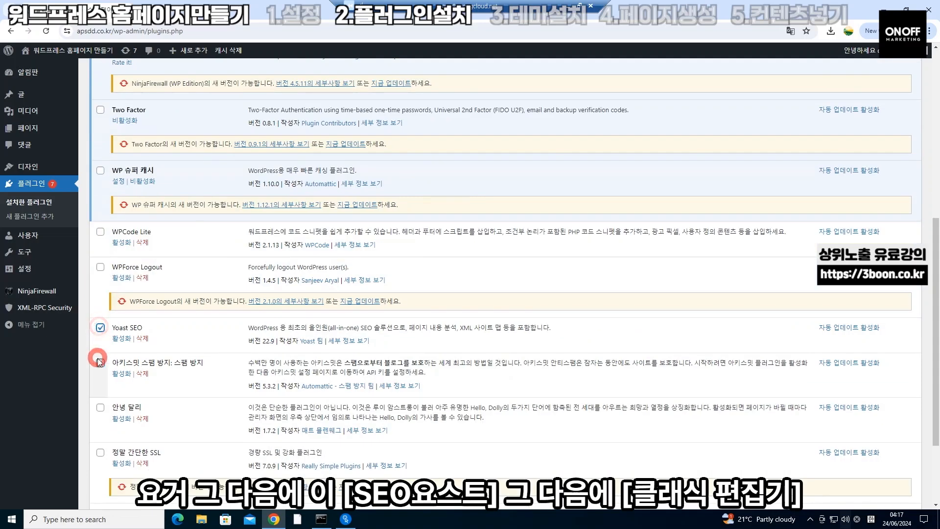
# Bulk-activate All-in-One WP Migration, Yoast SEO, Classic Editor and WPCode Lite together
pyautogui.scroll(-2, 98, 357)
pyautogui.click(101, 399)
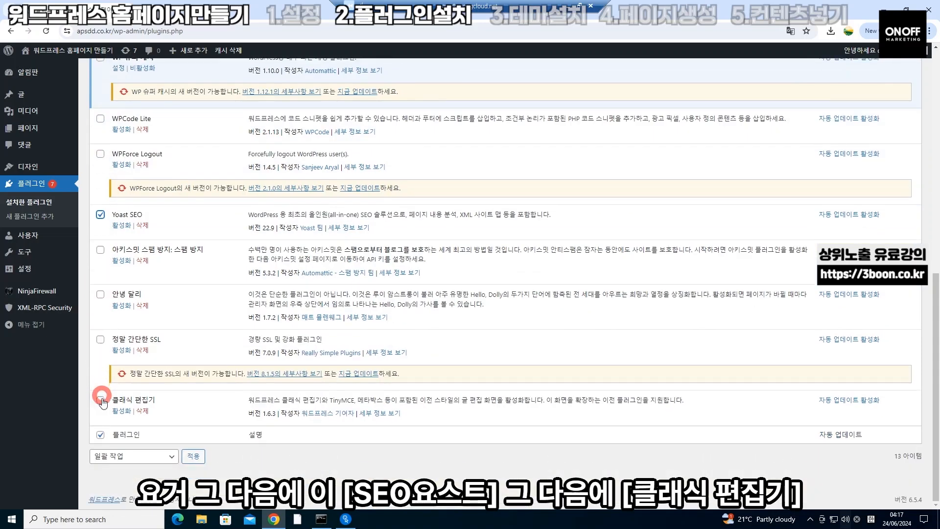
pyautogui.click(100, 119)
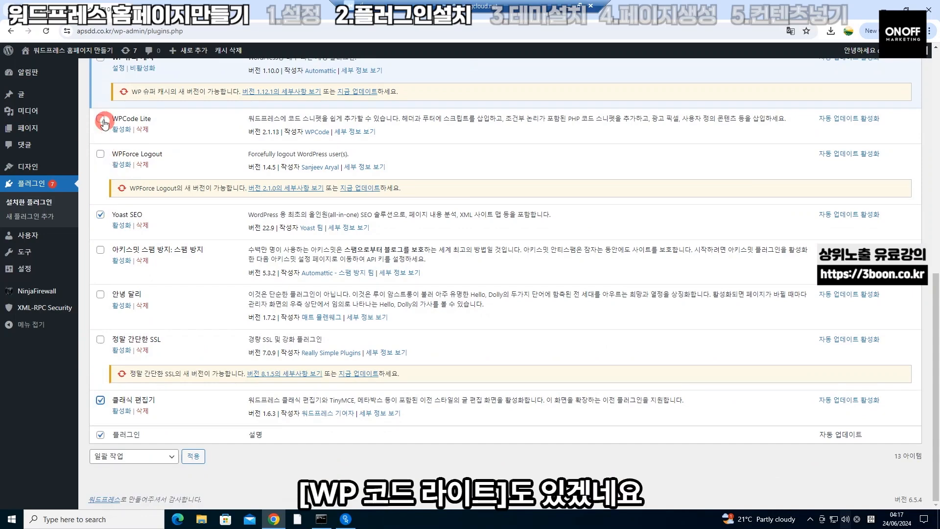
pyautogui.scroll(10, 123, 192)
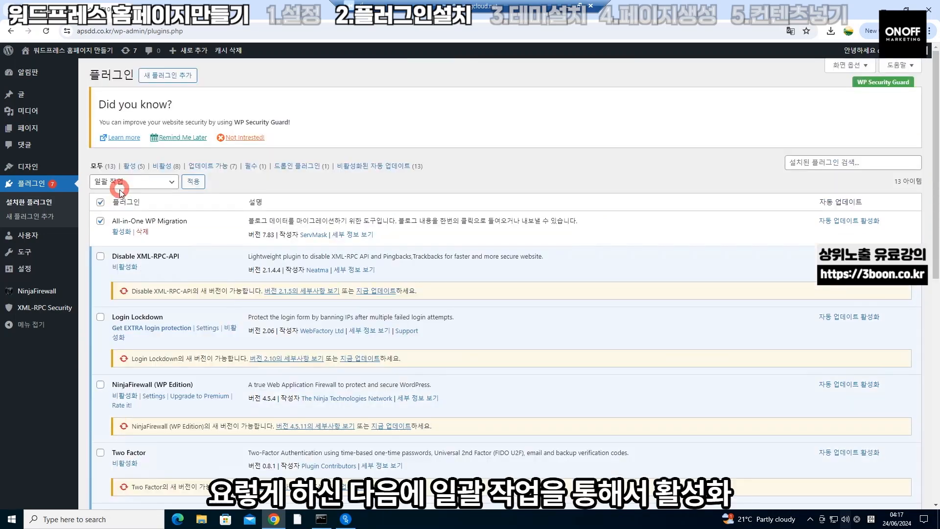
pyautogui.click(157, 187)
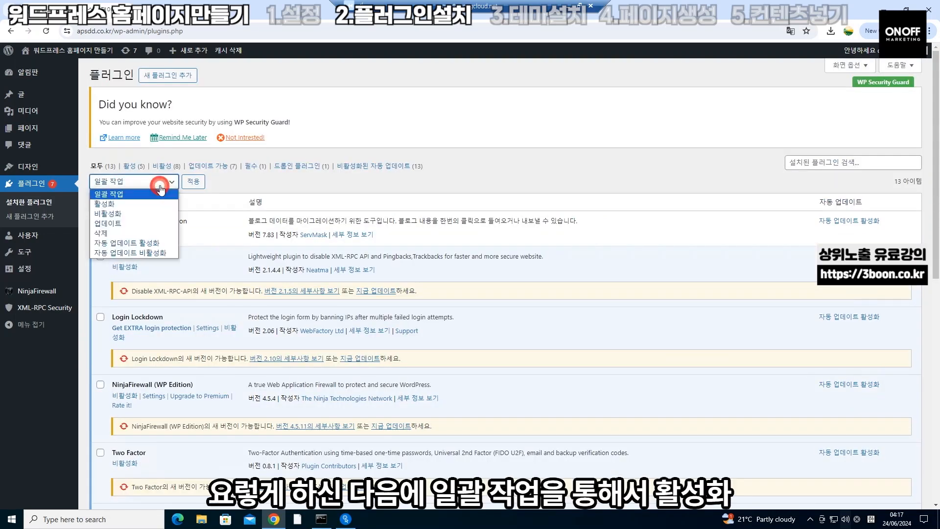
pyautogui.click(154, 202)
pyautogui.click(187, 184)
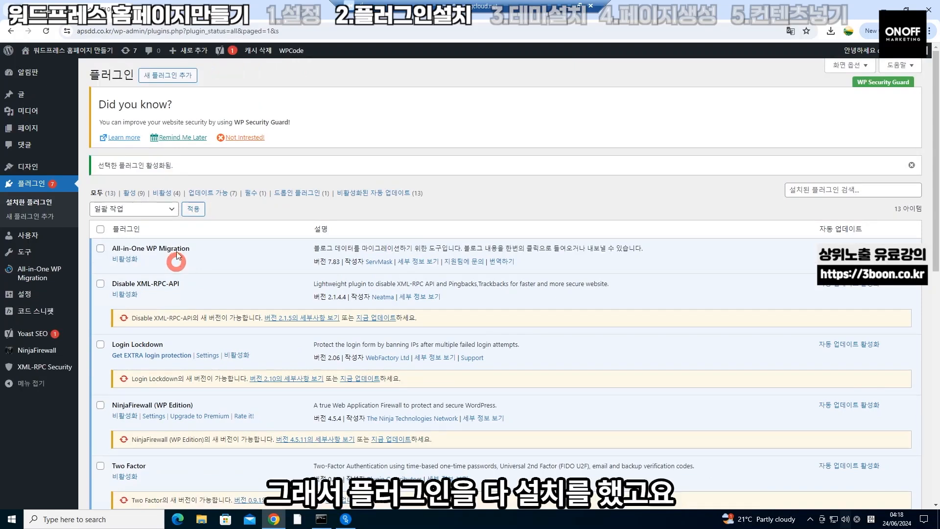
pyautogui.scroll(-4, 135, 307)
pyautogui.scroll(-5, 135, 307)
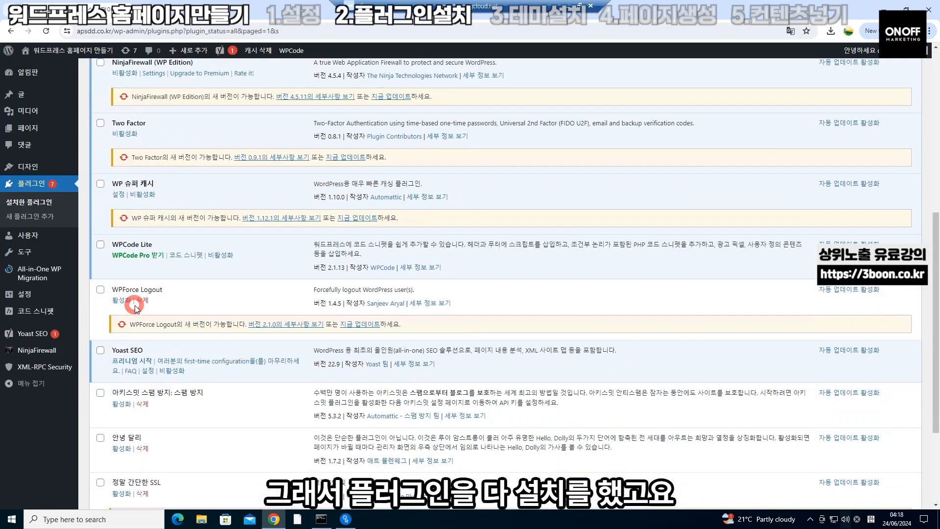
pyautogui.scroll(6, 135, 305)
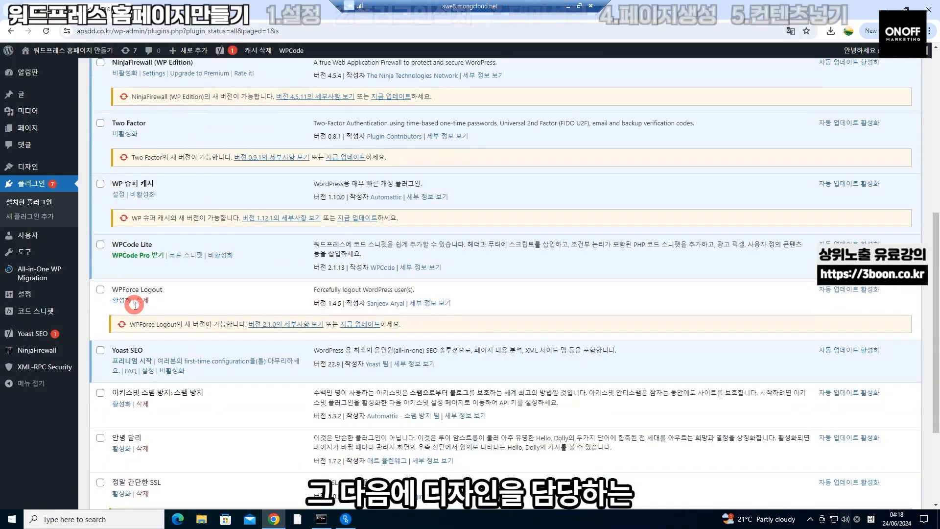
pyautogui.moveTo(42, 172)
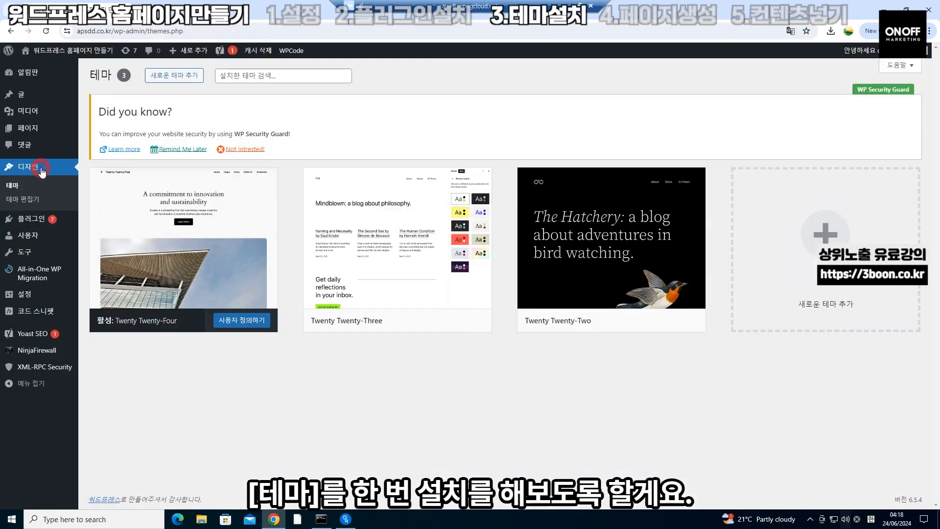
pyautogui.moveTo(96, 54)
pyautogui.click(84, 68)
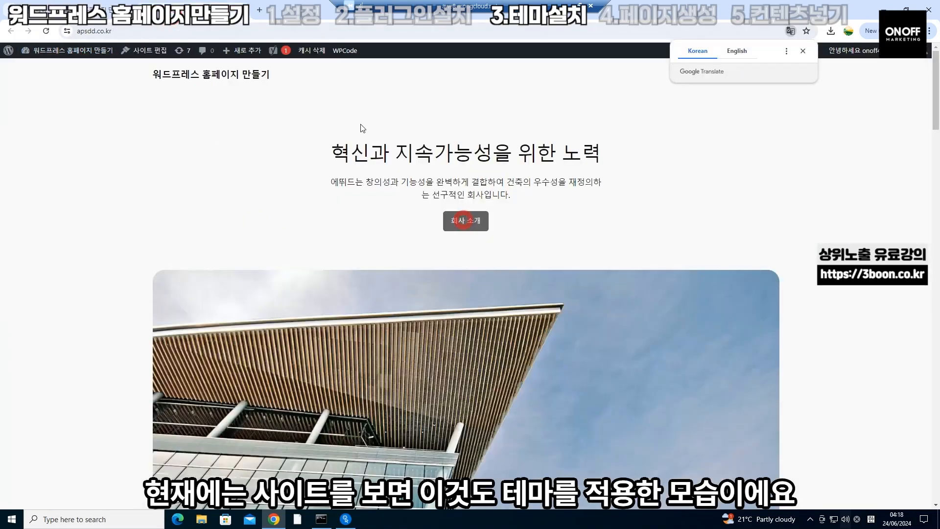
pyautogui.scroll(-15, 309, 283)
pyautogui.scroll(-12, 309, 284)
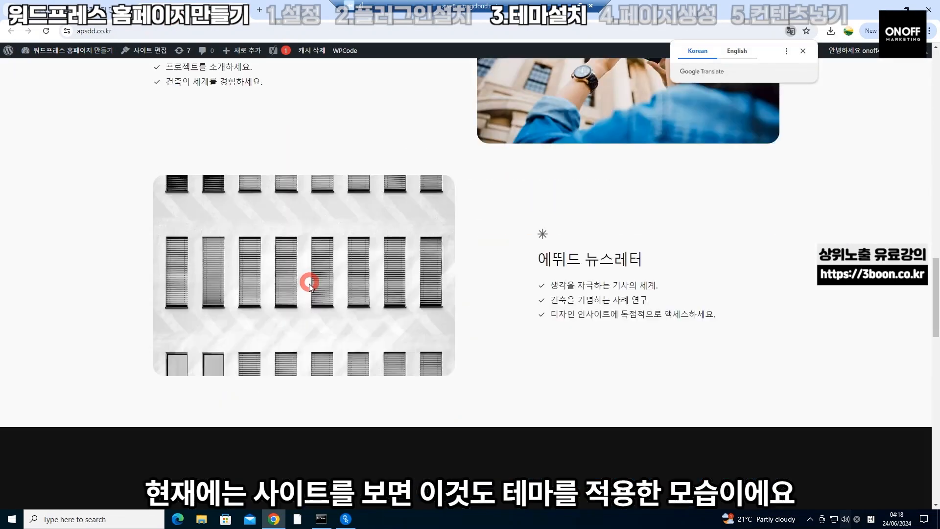
pyautogui.scroll(-8, 310, 284)
pyautogui.scroll(20, 309, 283)
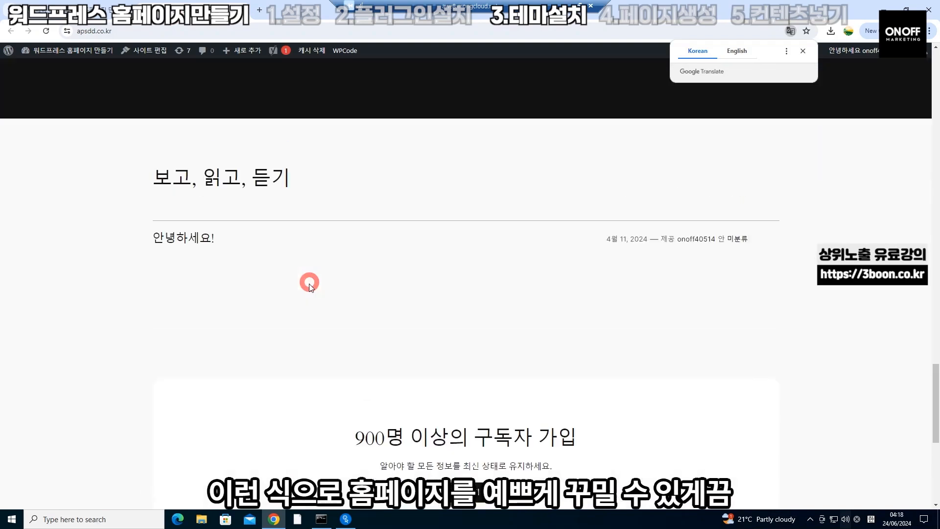
pyautogui.scroll(10, 310, 284)
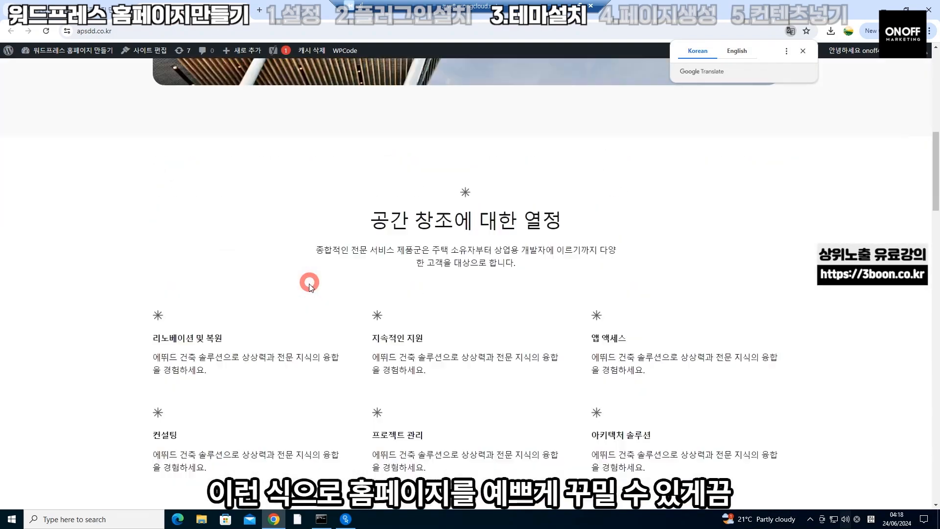
pyautogui.scroll(2, 309, 283)
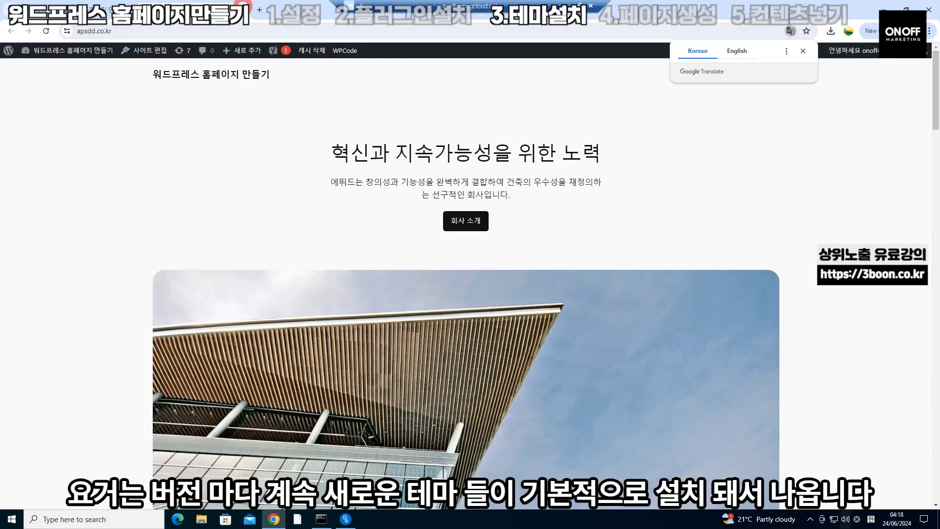
pyautogui.click(243, 6)
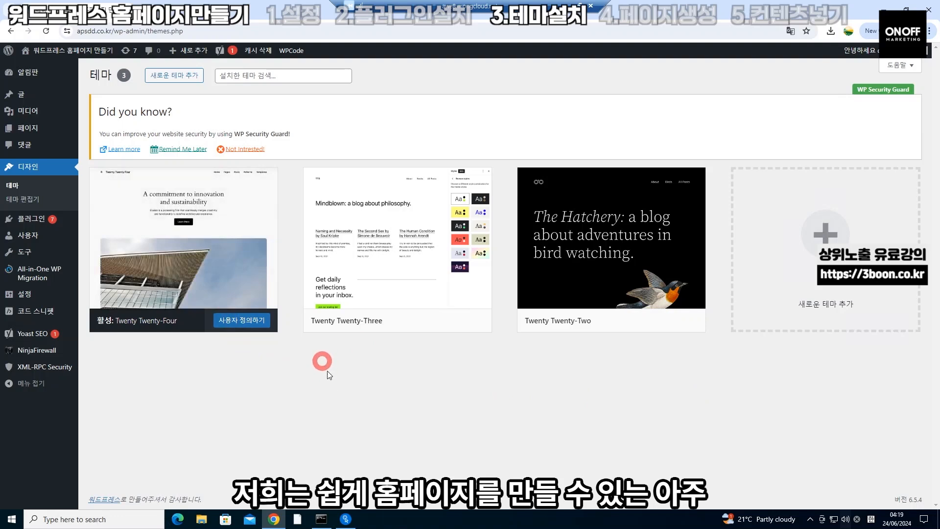
# Search for 'ample', install the Ample theme and activate it
pyautogui.click(189, 78)
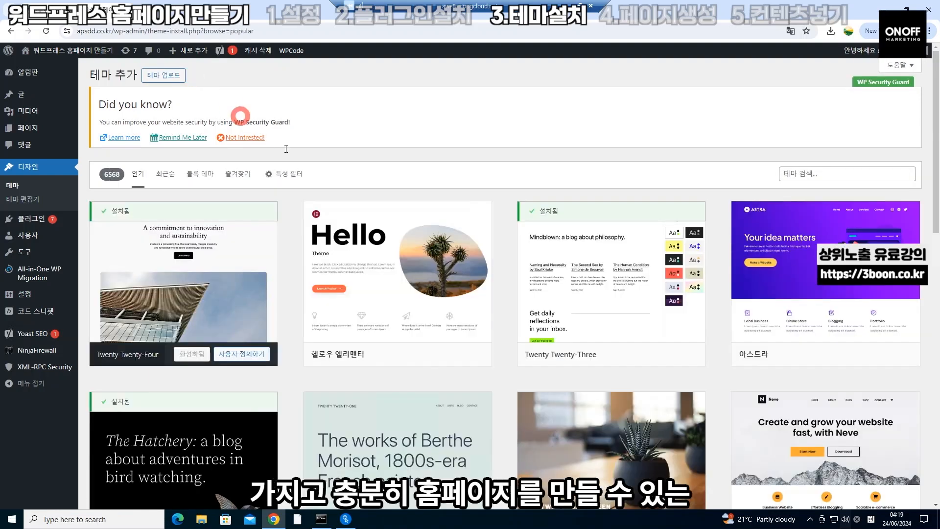
pyautogui.click(802, 175)
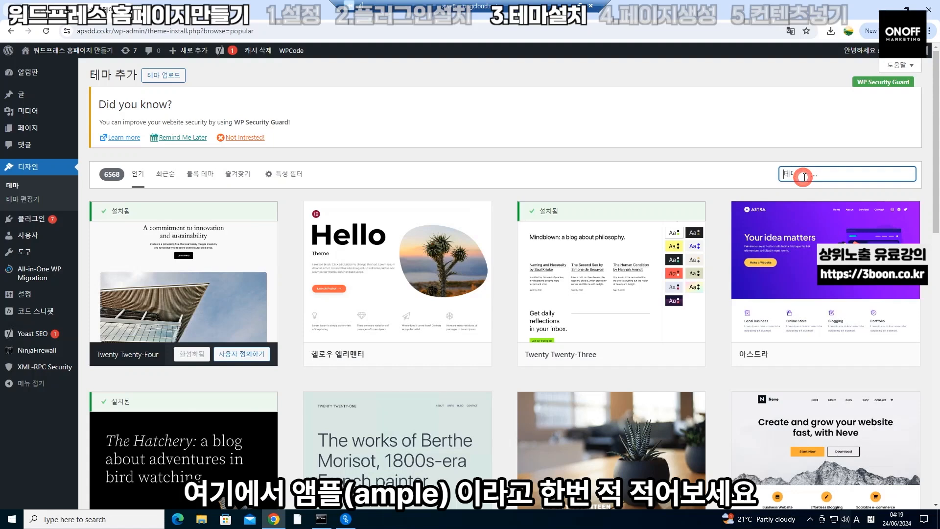
pyautogui.write('ampl')
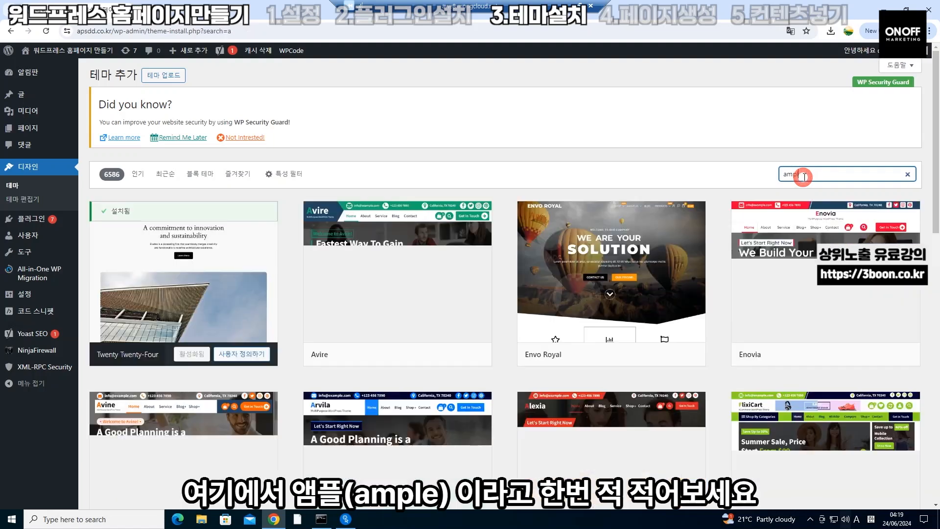
pyautogui.write('e')
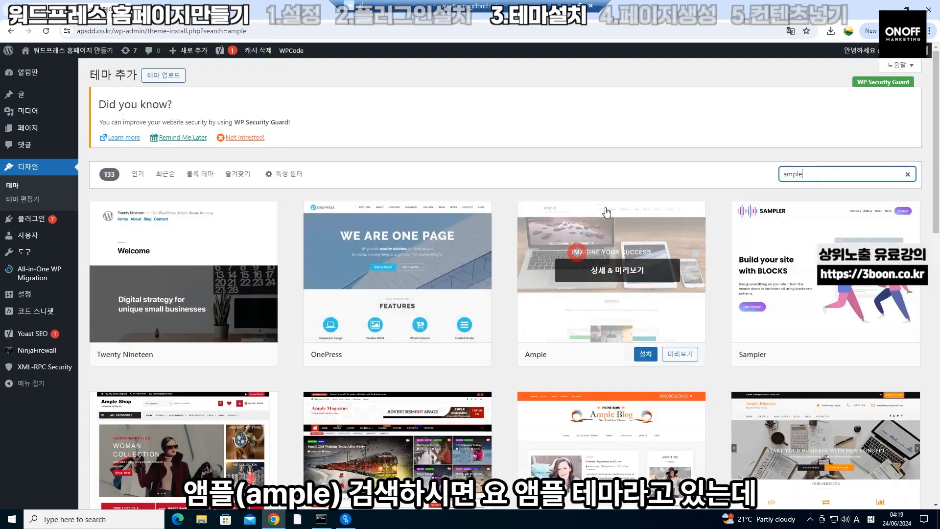
pyautogui.moveTo(633, 277)
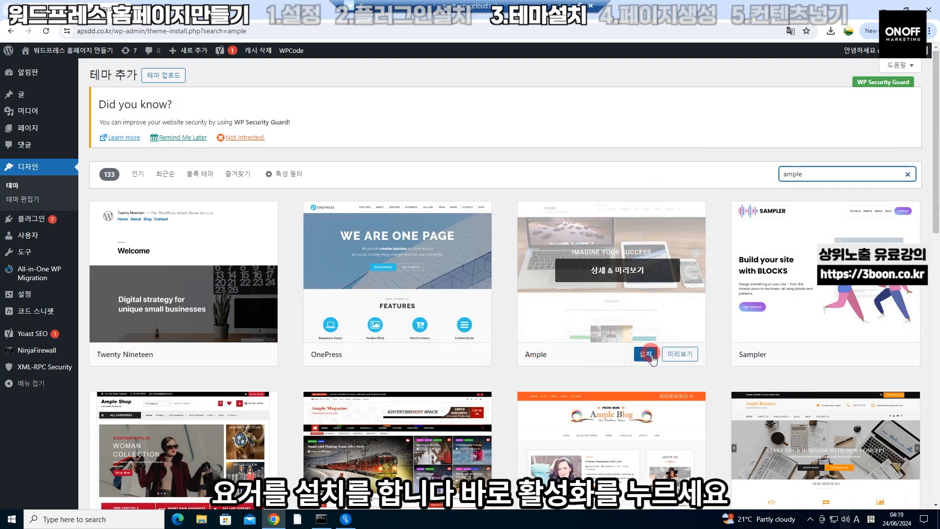
pyautogui.click(645, 354)
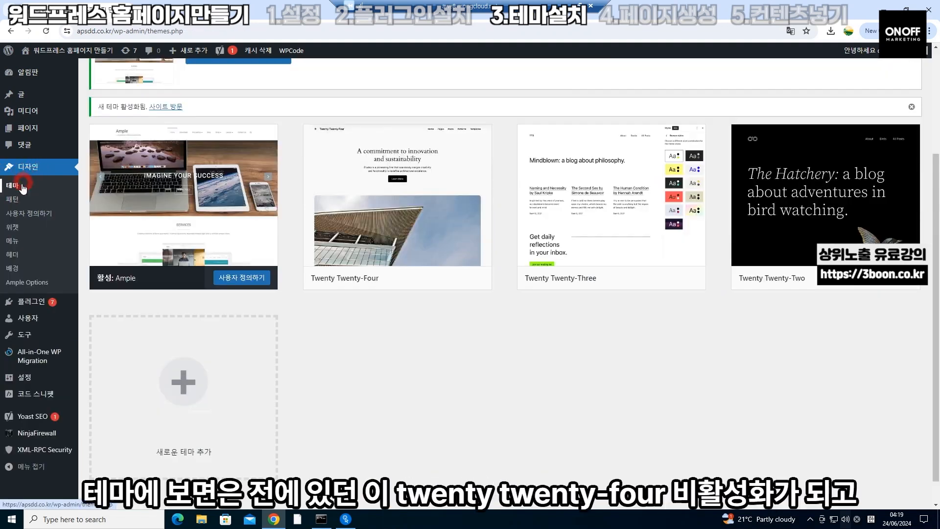
pyautogui.moveTo(411, 228)
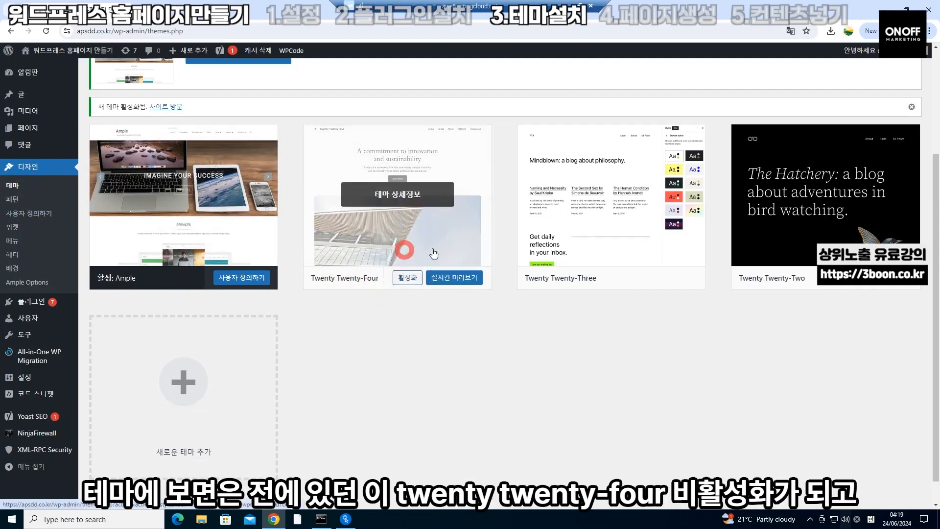
pyautogui.moveTo(239, 208)
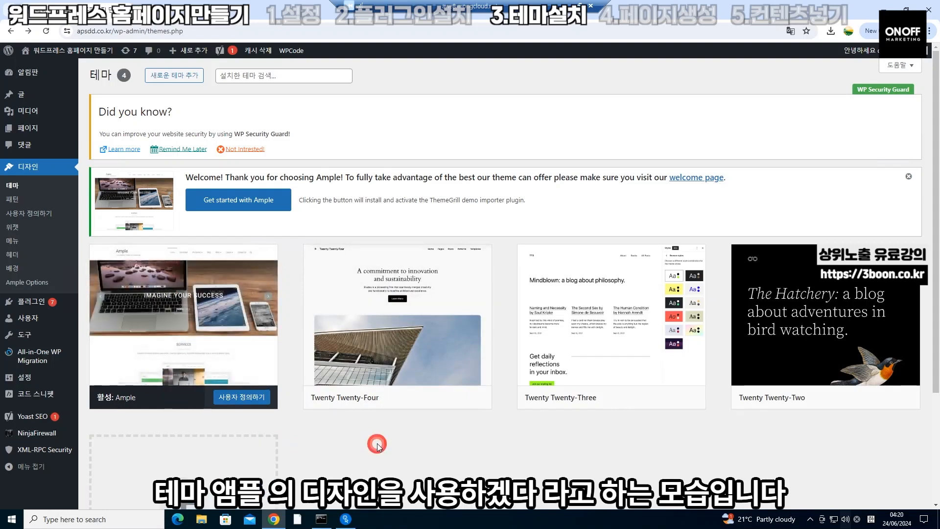
pyautogui.scroll(-2, 377, 443)
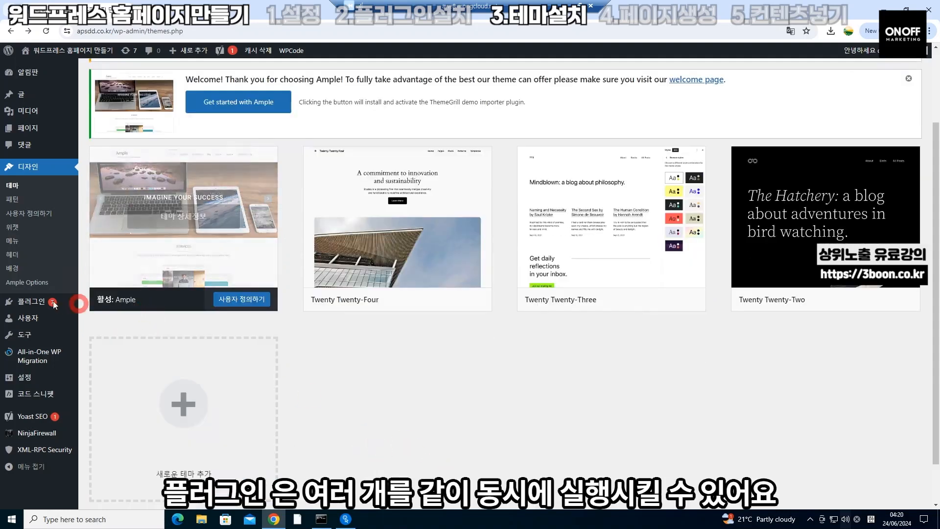
# Move through the admin menu from Appearance > Themes to Pages > All Pages
pyautogui.moveTo(46, 304)
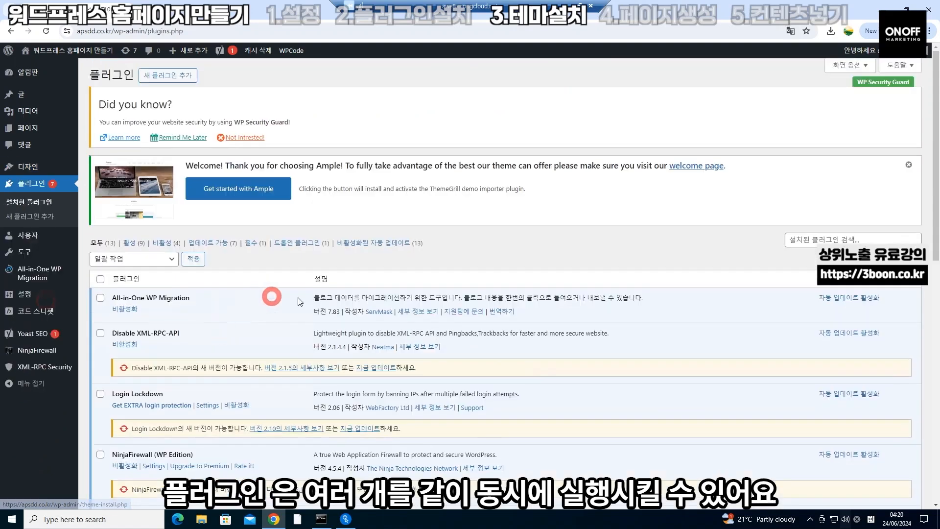
pyautogui.scroll(-4, 230, 356)
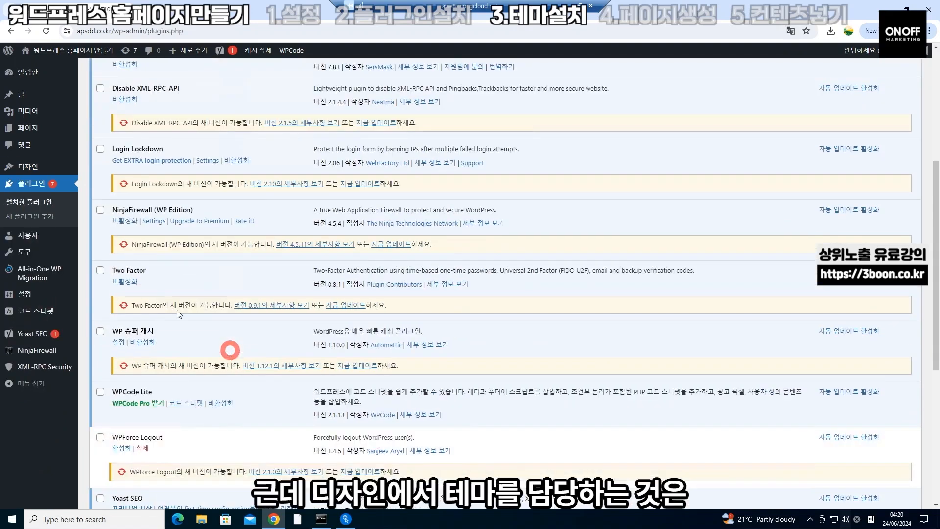
pyautogui.moveTo(53, 171)
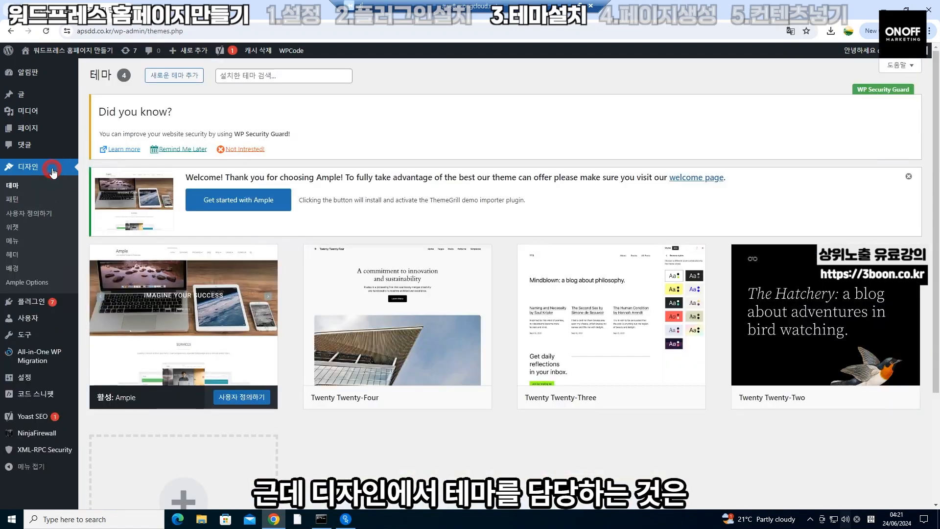
pyautogui.scroll(-1, 524, 459)
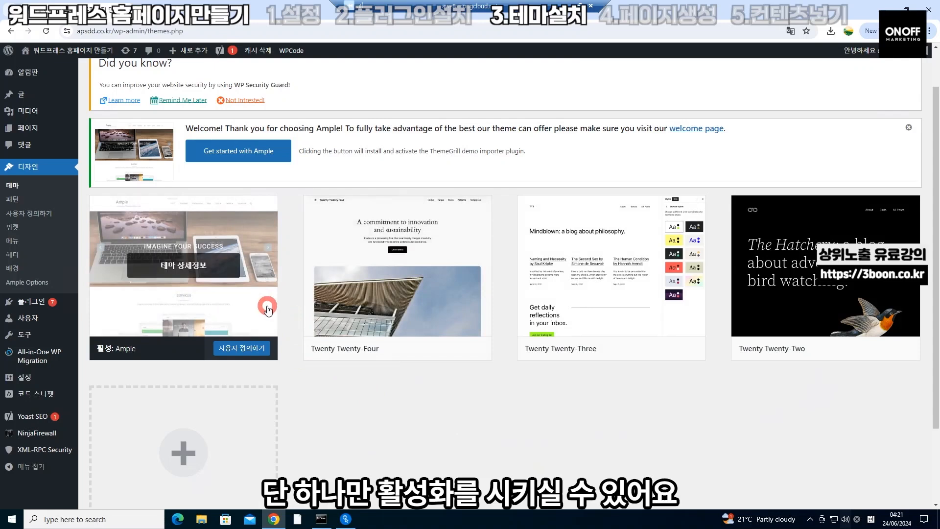
pyautogui.moveTo(51, 134)
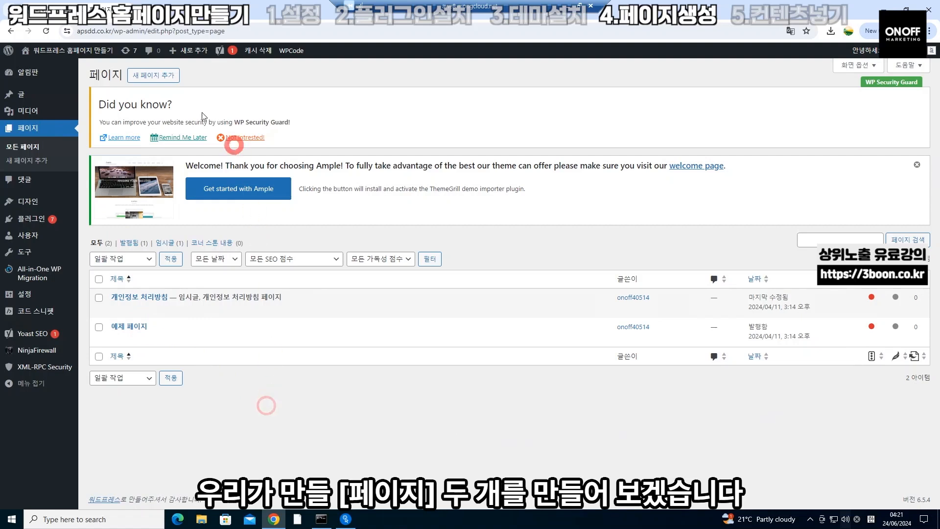
# Publish a new page titled 워드프레스 홈페이지 만들기
pyautogui.click(157, 81)
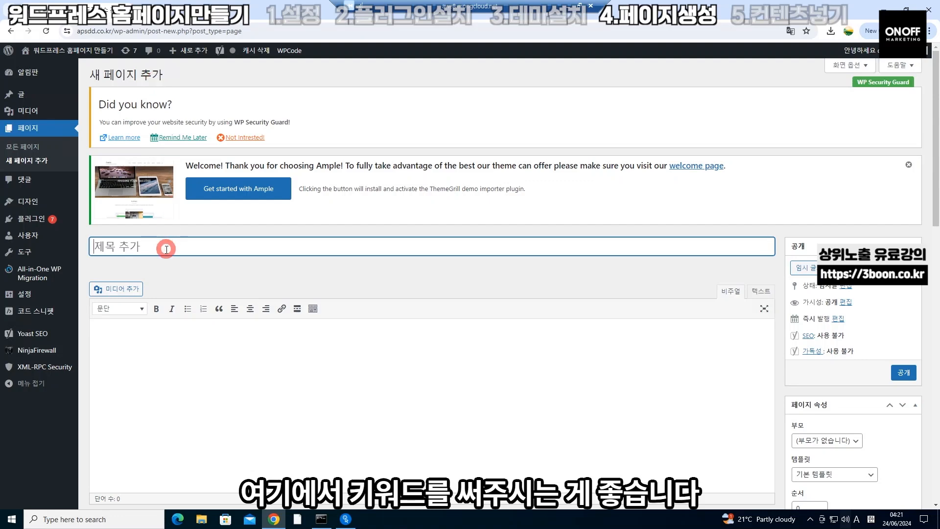
pyautogui.write('워드프레스 홈페이지 만들기')
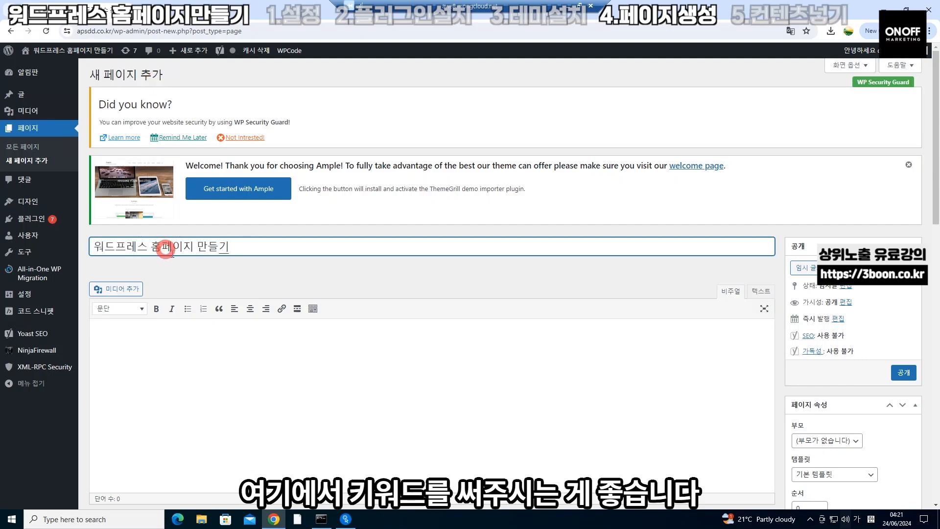
pyautogui.click(273, 373)
pyautogui.scroll(-2, 272, 373)
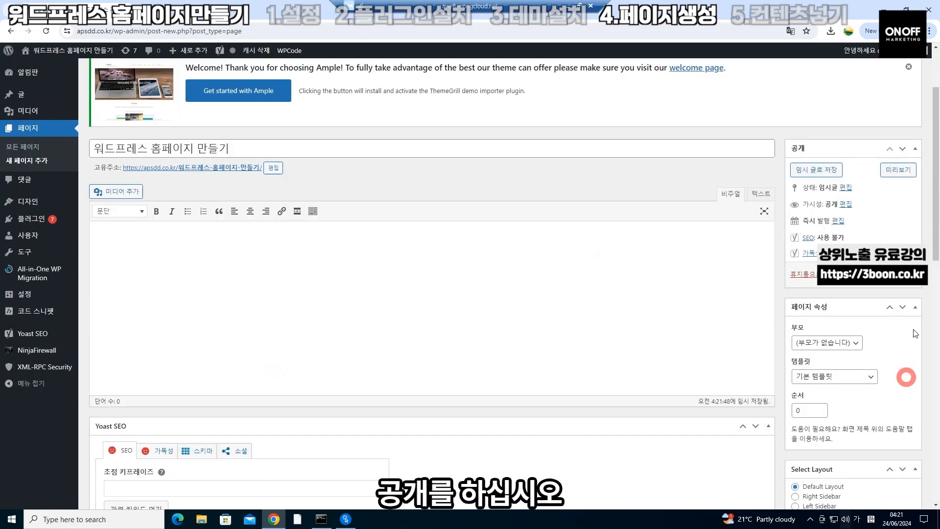
pyautogui.click(907, 276)
pyautogui.click(41, 145)
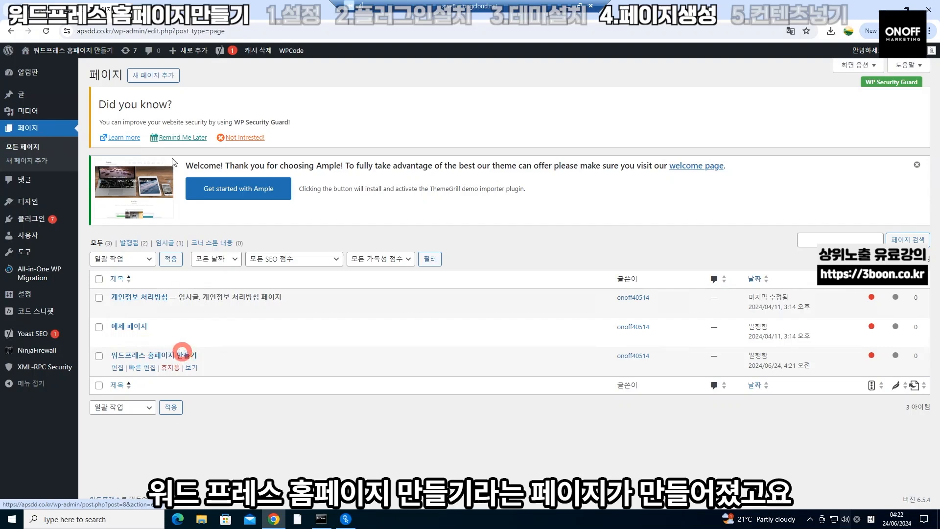
# Publish a second new page titled 블로그
pyautogui.click(169, 81)
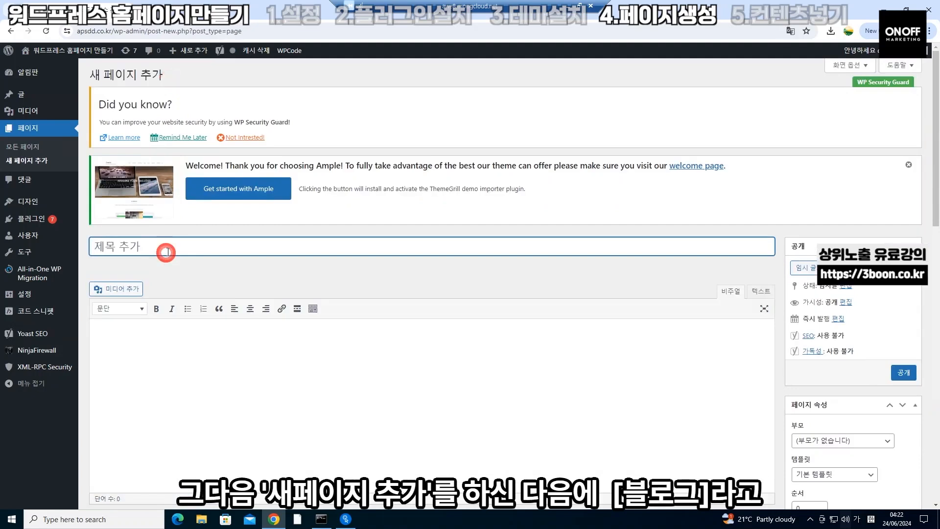
pyautogui.write('블르')
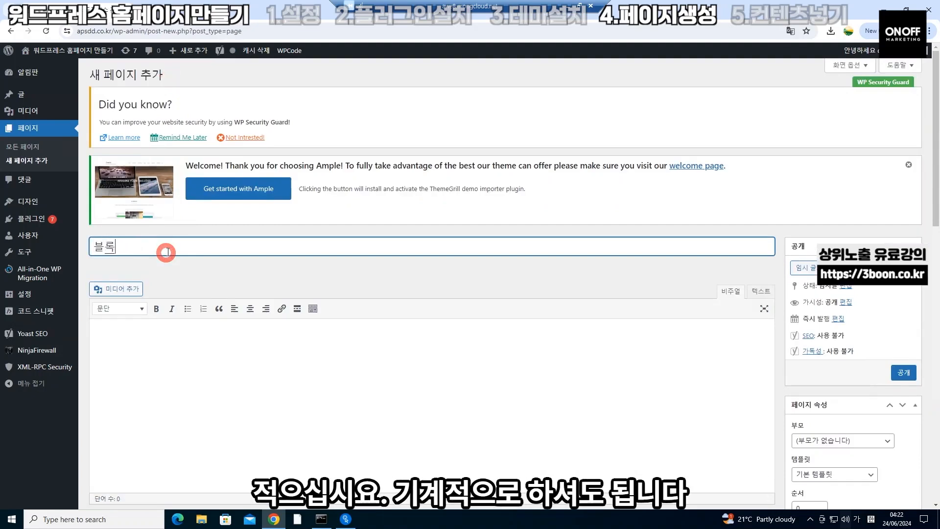
pyautogui.click(903, 372)
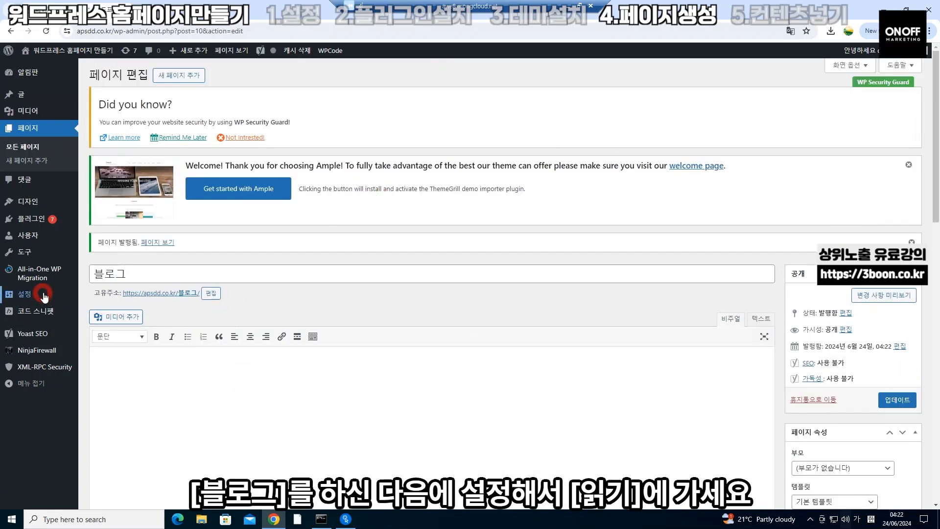
# In Reading Settings, set 워드프레스 홈페이지 만들기 as homepage and 블로그 as posts page, then save
pyautogui.moveTo(42, 295)
pyautogui.click(95, 323)
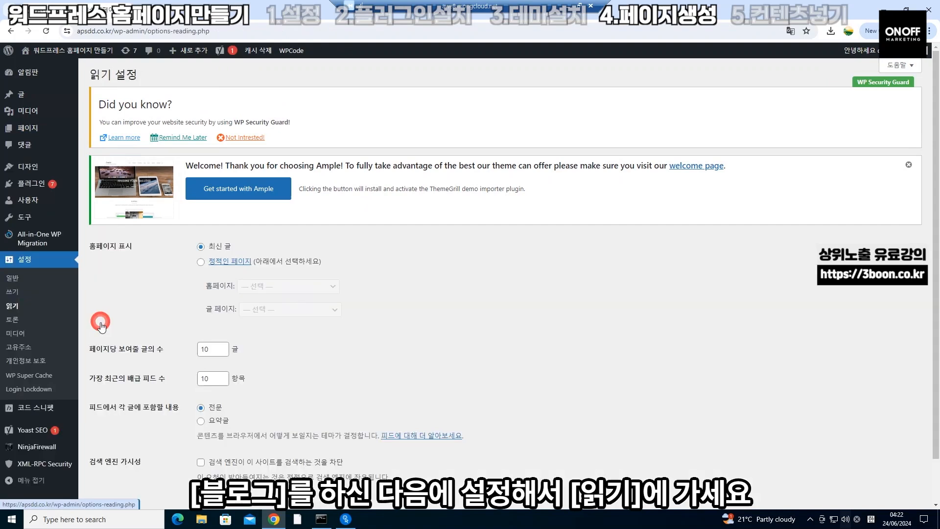
pyautogui.click(200, 262)
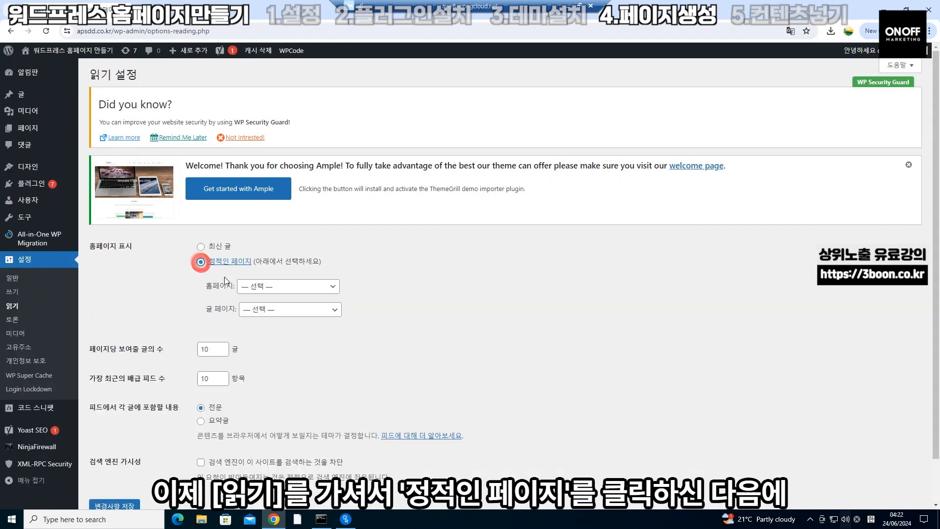
pyautogui.click(263, 288)
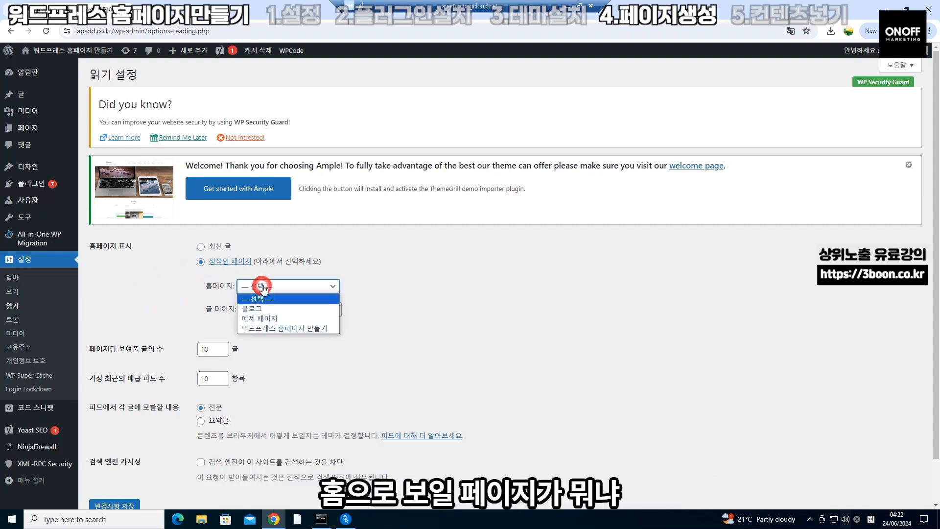
pyautogui.click(259, 328)
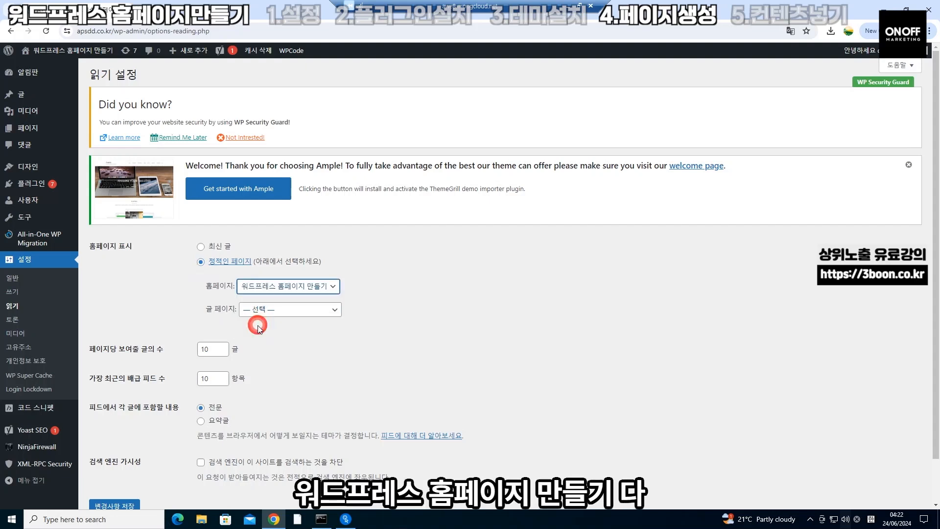
pyautogui.click(282, 311)
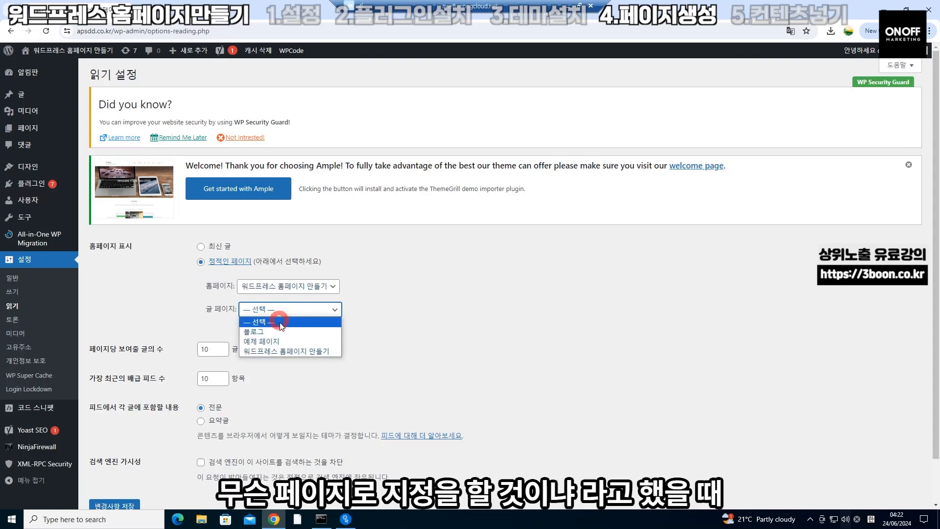
pyautogui.click(280, 330)
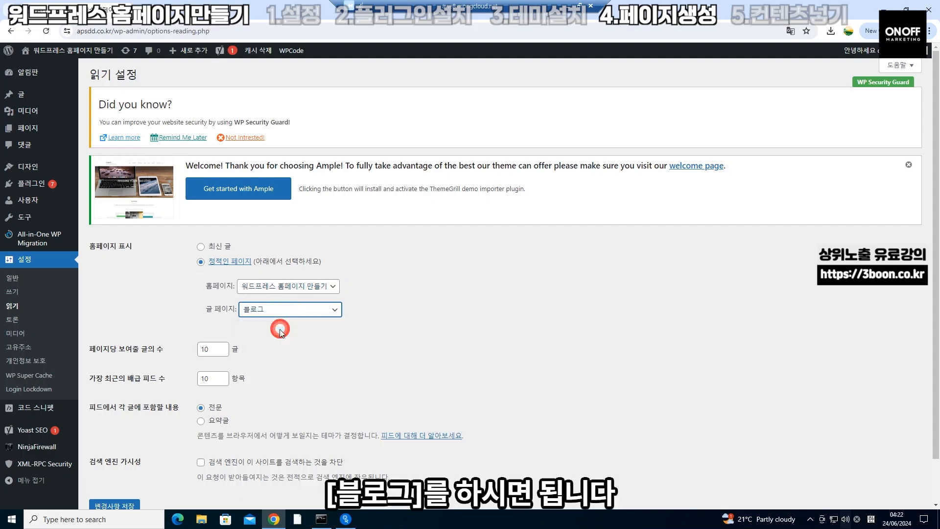
pyautogui.click(116, 505)
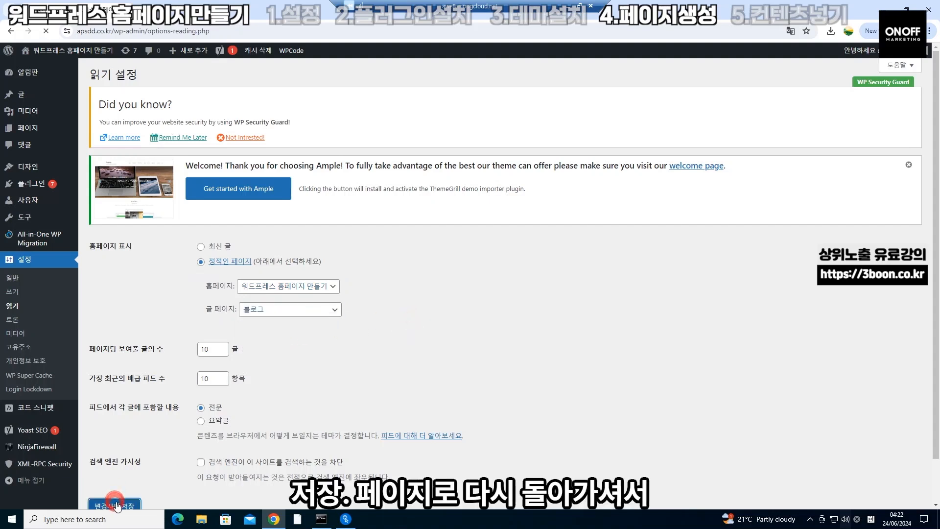
pyautogui.click(35, 128)
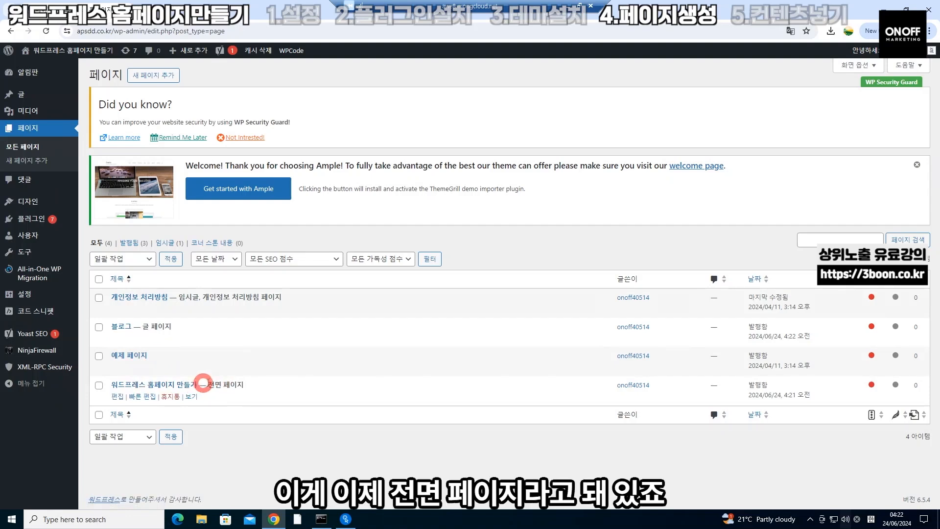
pyautogui.moveTo(206, 384); pyautogui.dragTo(245, 385)
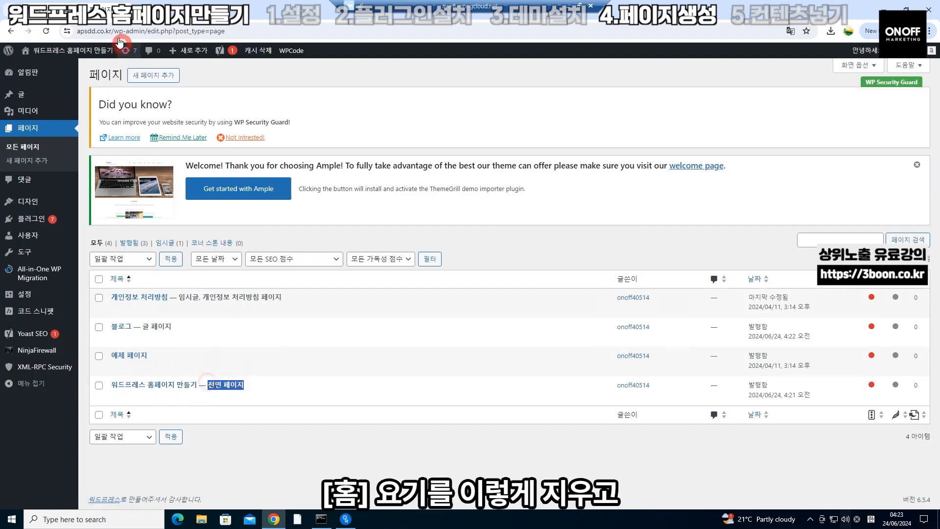
pyautogui.moveTo(116, 32); pyautogui.dragTo(273, 42)
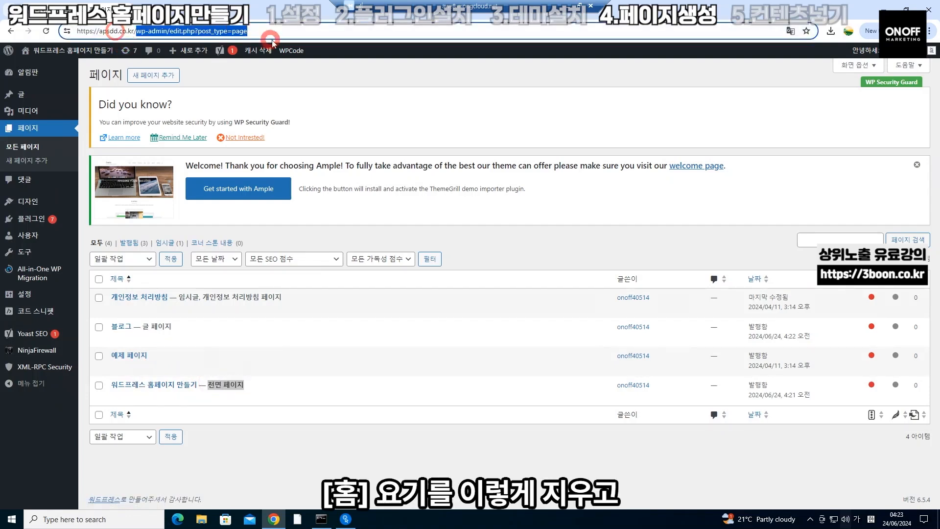
pyautogui.press('BackSpace')
pyautogui.press('Return')
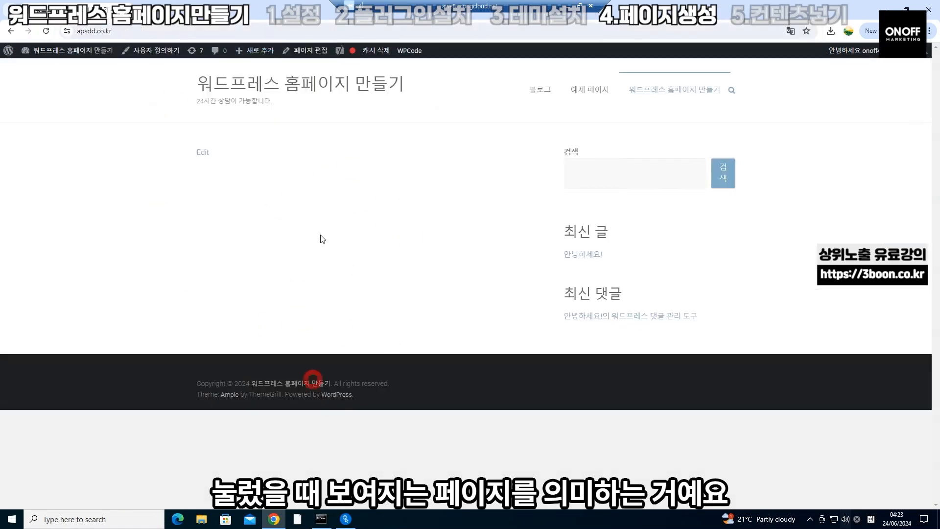
pyautogui.click(11, 31)
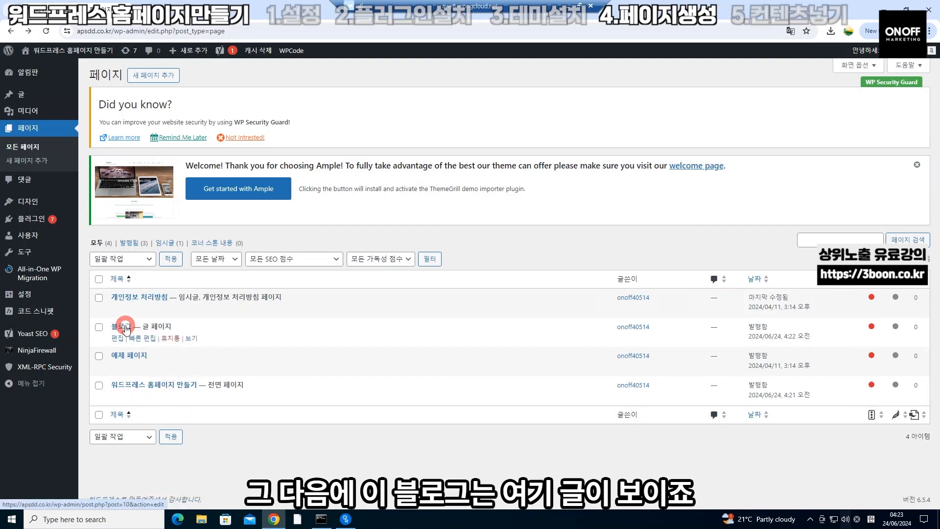
pyautogui.moveTo(36, 103)
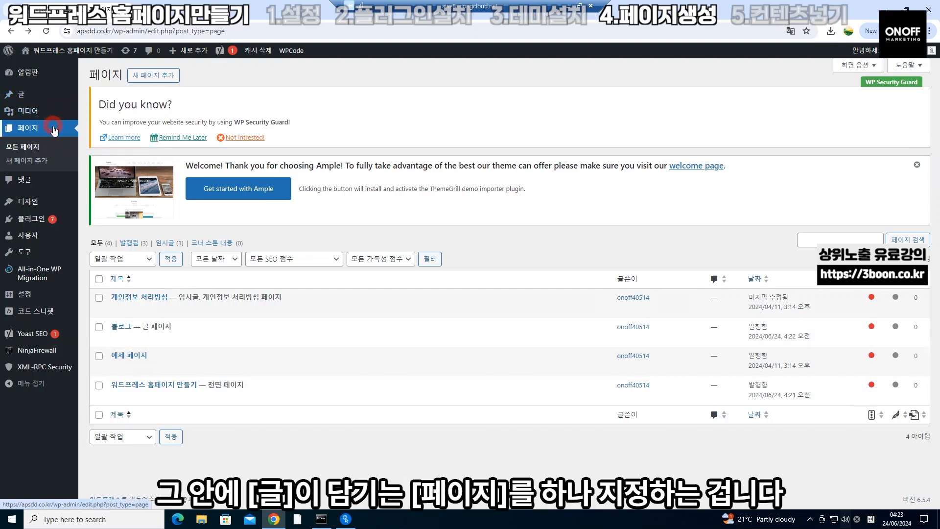
pyautogui.click(57, 91)
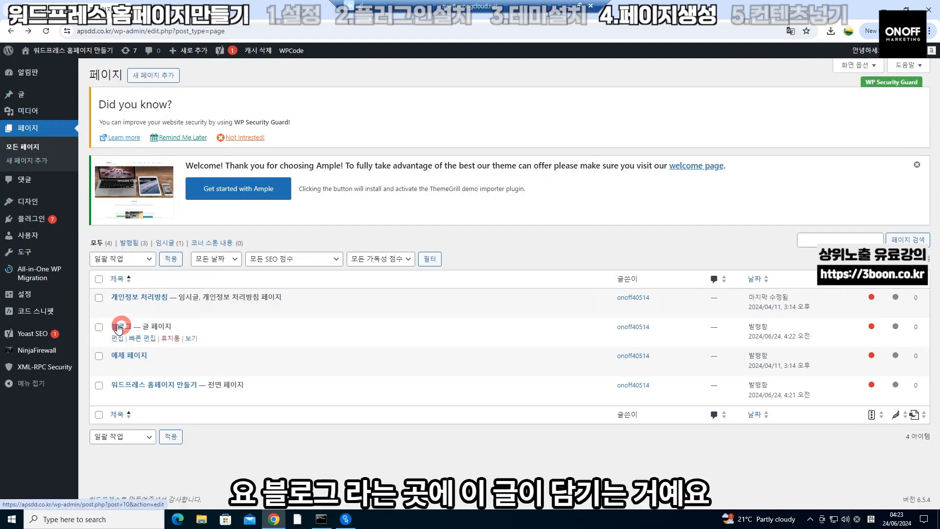
pyautogui.click(47, 96)
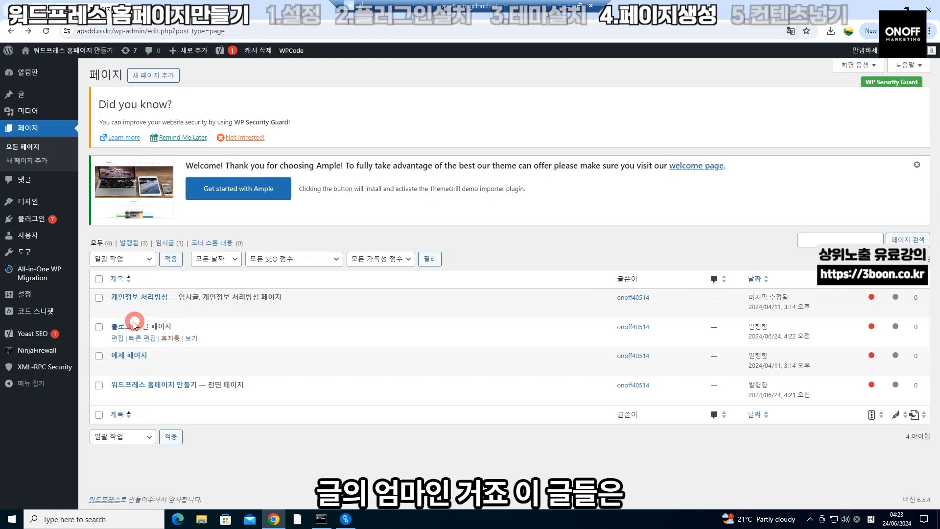
pyautogui.moveTo(62, 100)
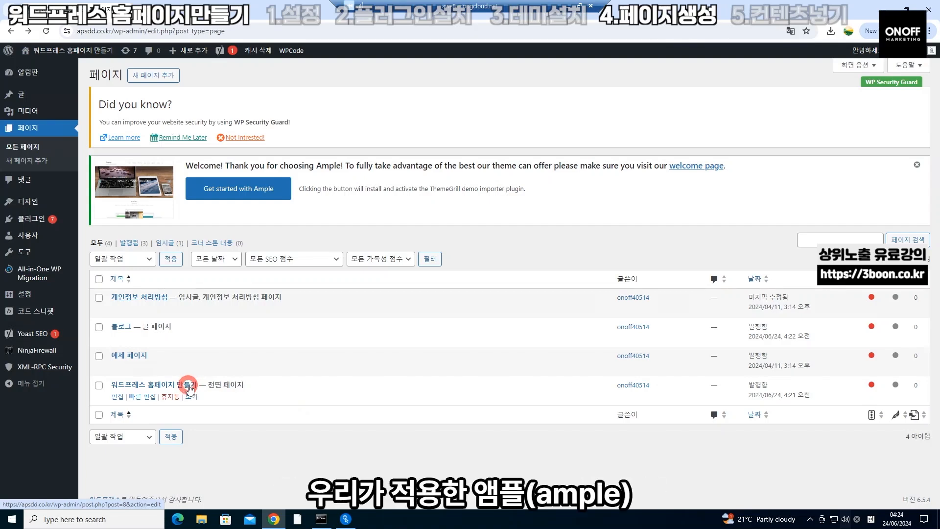
pyautogui.click(189, 389)
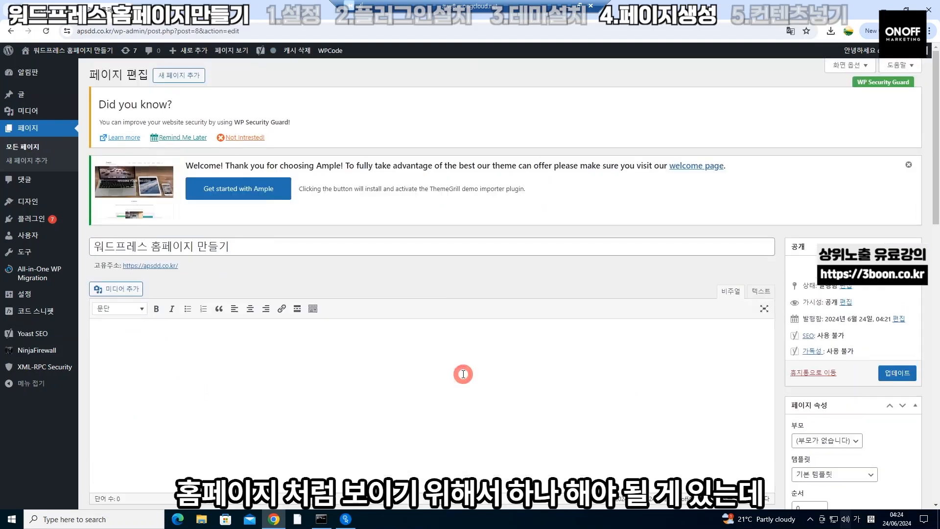
# Choose Business Template under Page Attributes for this page
pyautogui.scroll(-2, 463, 374)
pyautogui.scroll(-2, 463, 374)
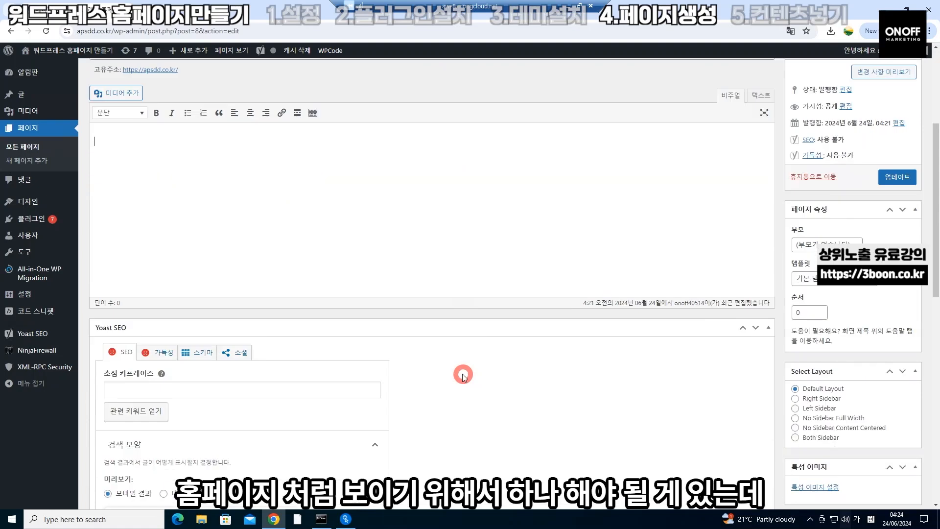
pyautogui.click(846, 279)
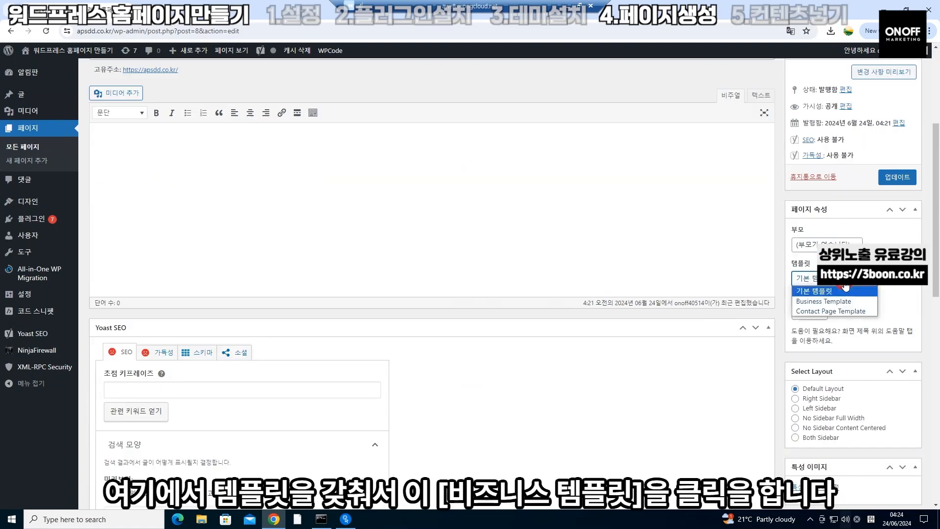
pyautogui.click(840, 302)
# Update the page and view the result on the public site
pyautogui.click(899, 181)
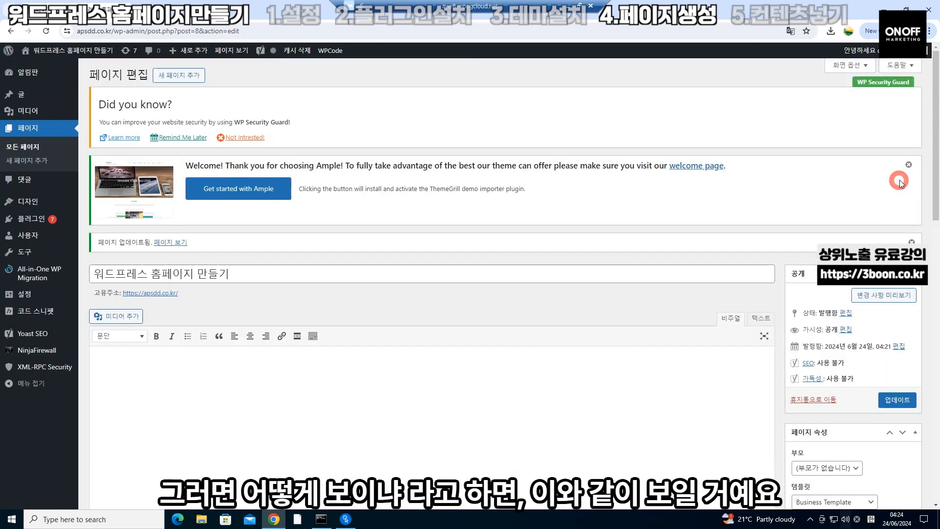
pyautogui.moveTo(91, 55)
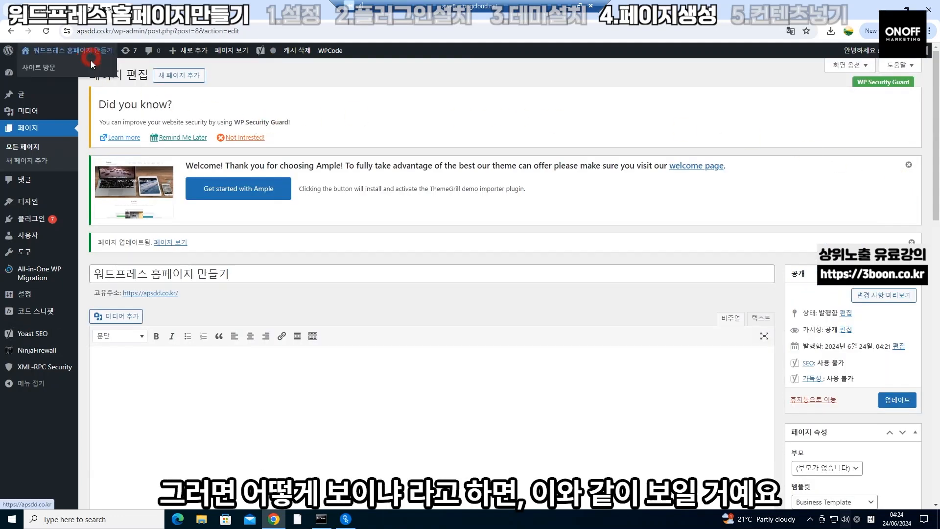
pyautogui.click(88, 69)
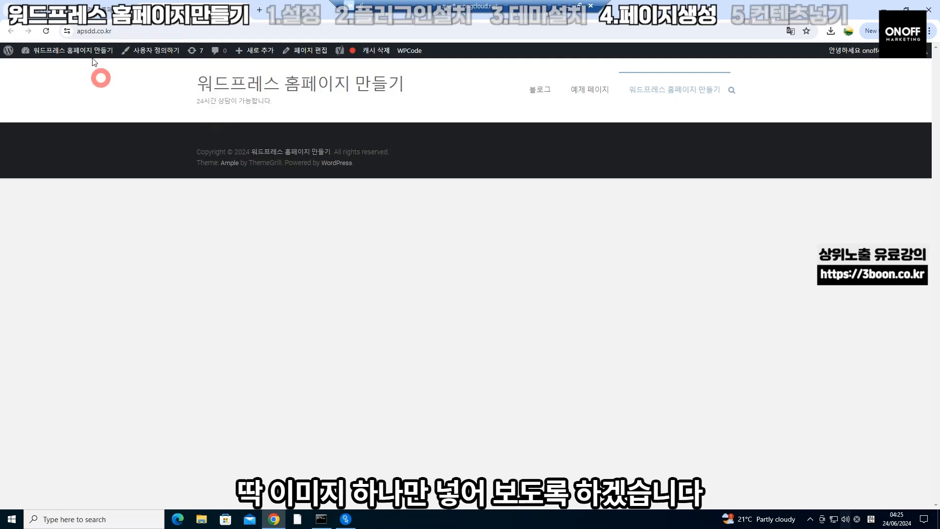
# Add an Image block to the Business Sidebar widget area
pyautogui.moveTo(92, 57)
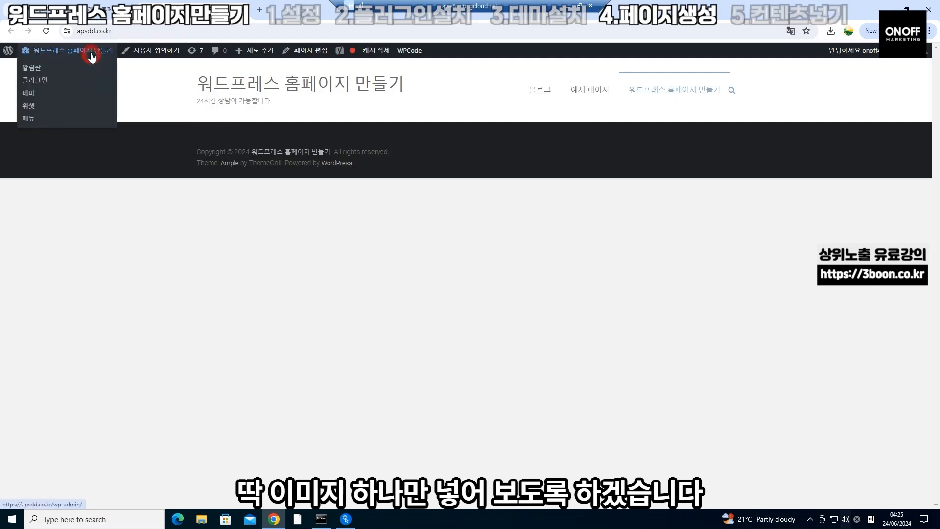
pyautogui.click(44, 106)
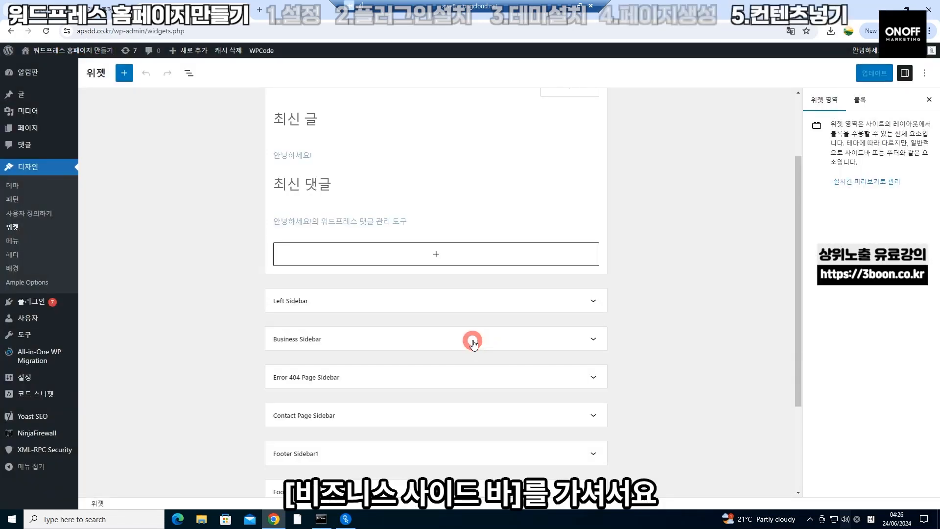
pyautogui.click(473, 344)
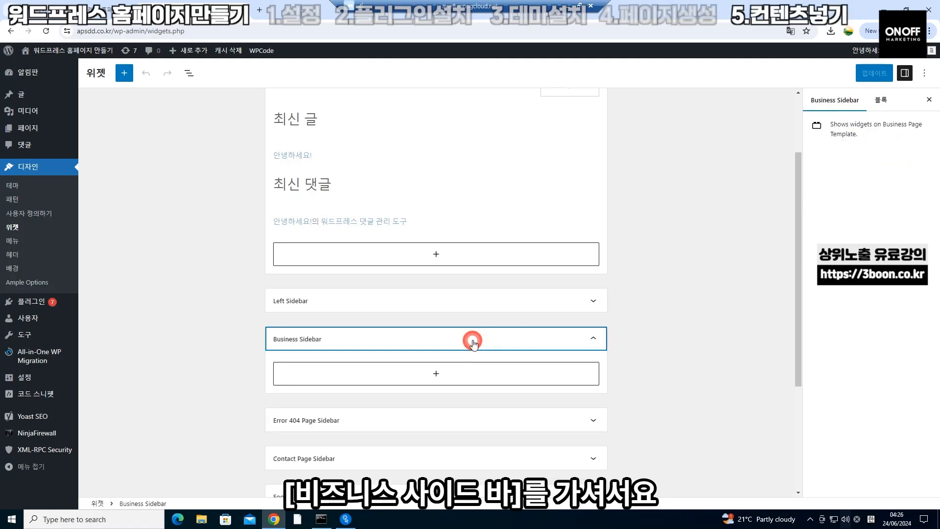
pyautogui.click(437, 373)
pyautogui.scroll(-2, 441, 372)
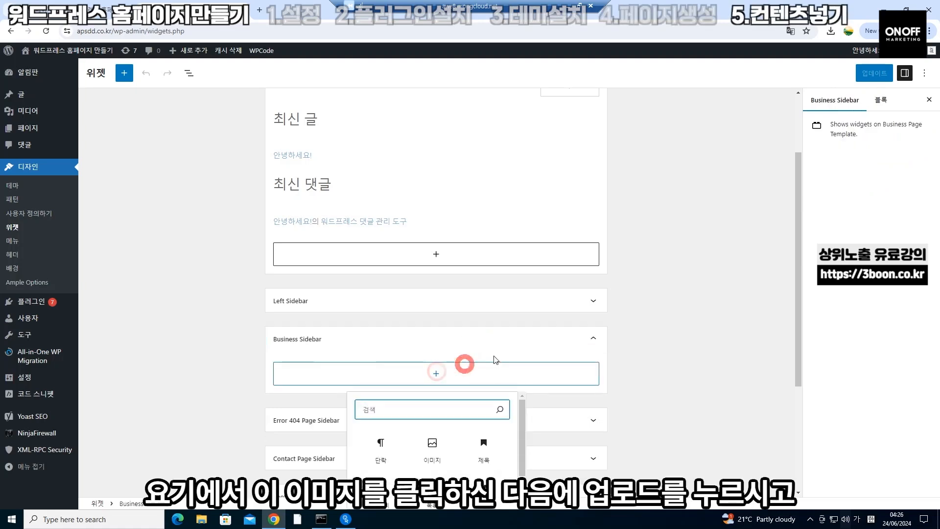
pyautogui.click(449, 349)
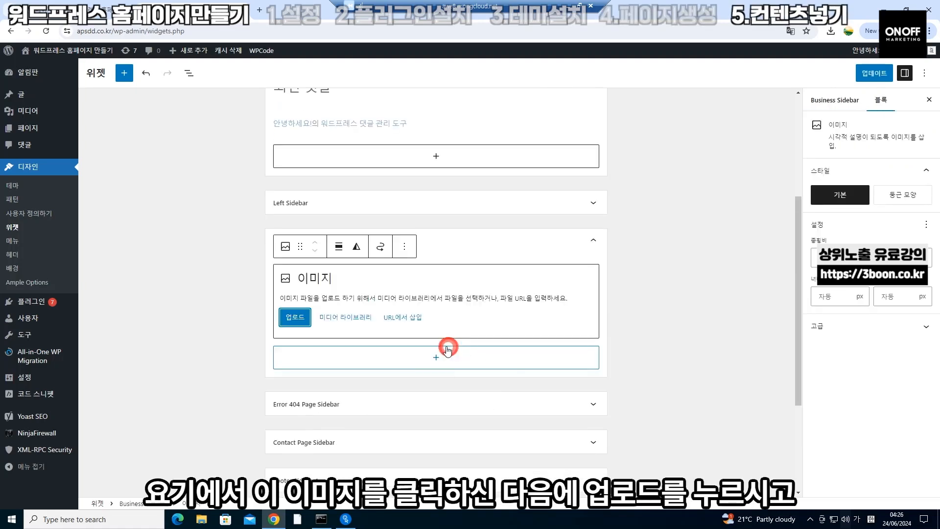
# Upload the Summer Sale Week image from Pictures into the block and save the widgets
pyautogui.click(308, 319)
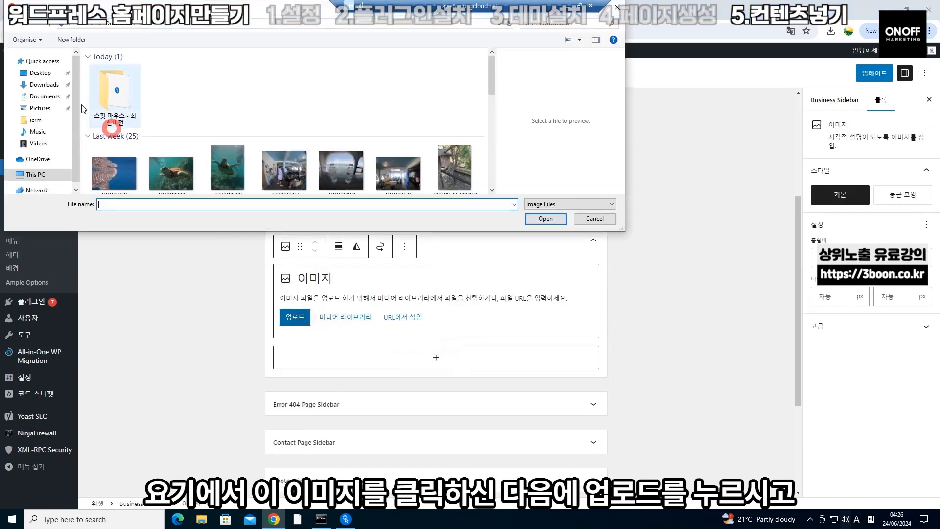
pyautogui.click(49, 107)
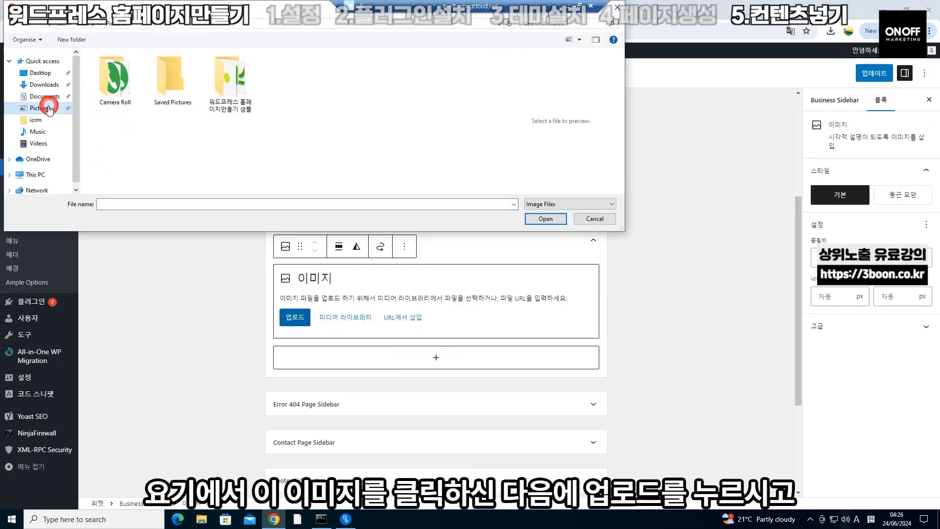
pyautogui.doubleClick(231, 82)
pyautogui.doubleClick(124, 82)
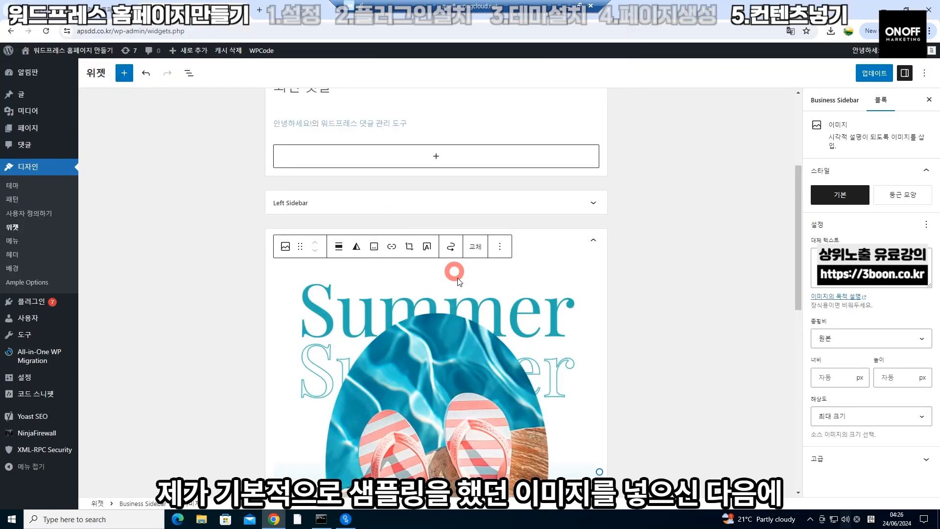
pyautogui.scroll(-5, 462, 323)
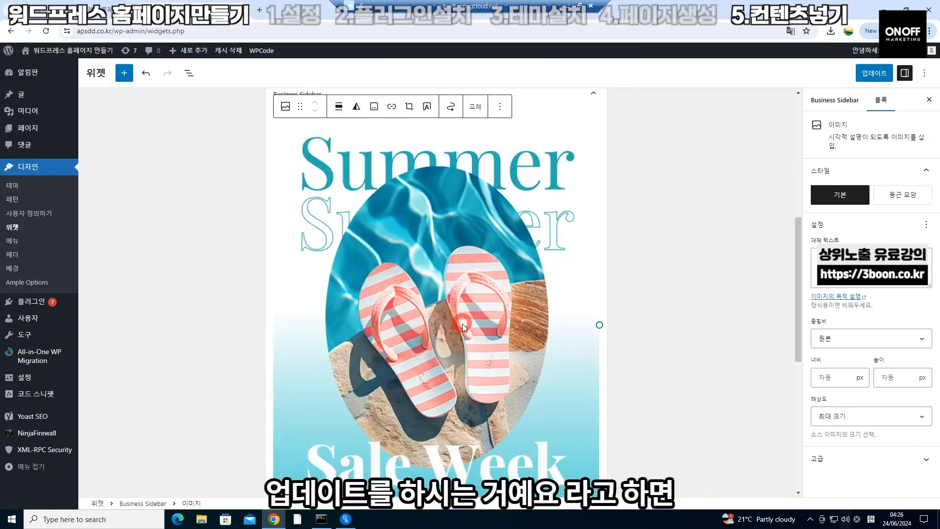
pyautogui.click(882, 74)
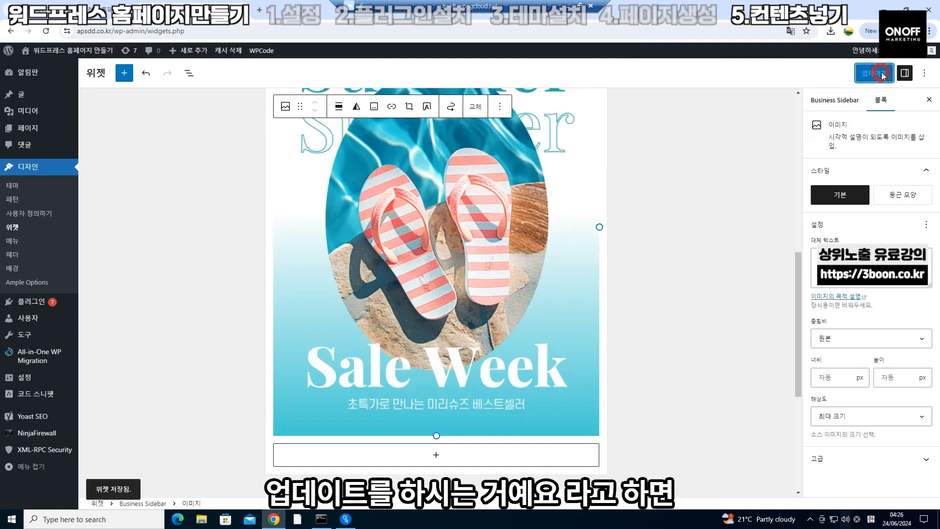
# View the live front page and scroll past the Summer sale image under the header
pyautogui.click(70, 70)
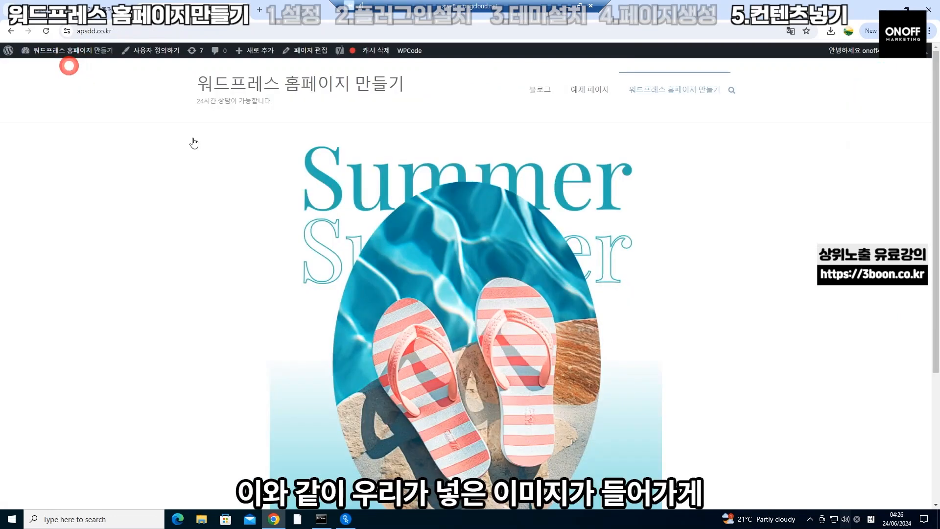
pyautogui.scroll(-3, 599, 208)
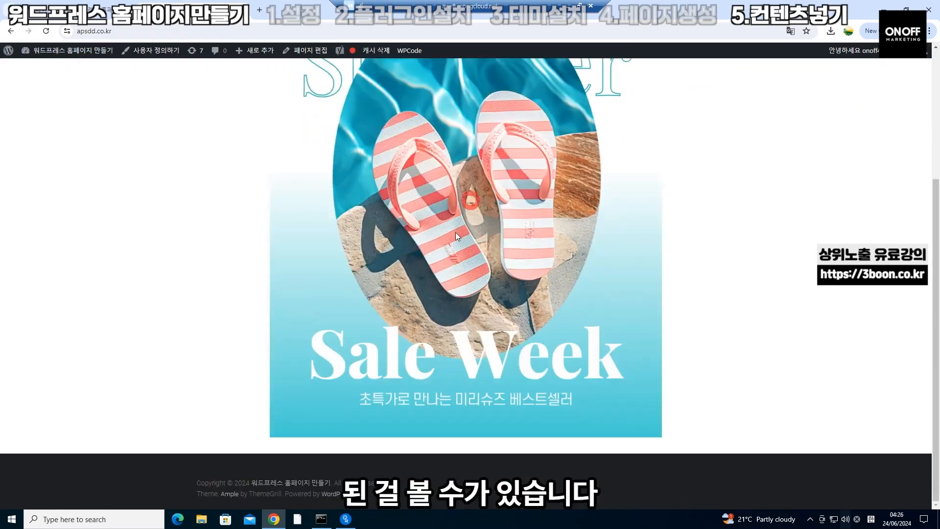
pyautogui.scroll(3, 456, 233)
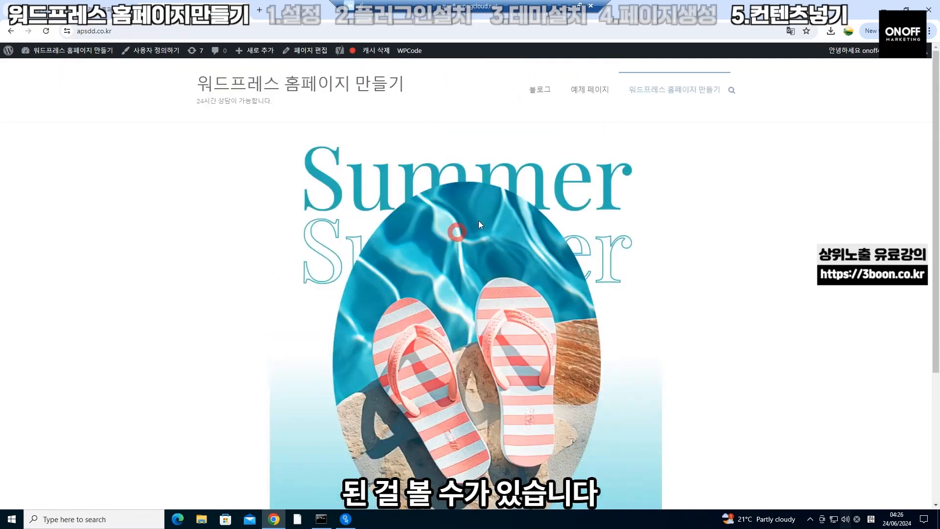
pyautogui.scroll(-4, 478, 220)
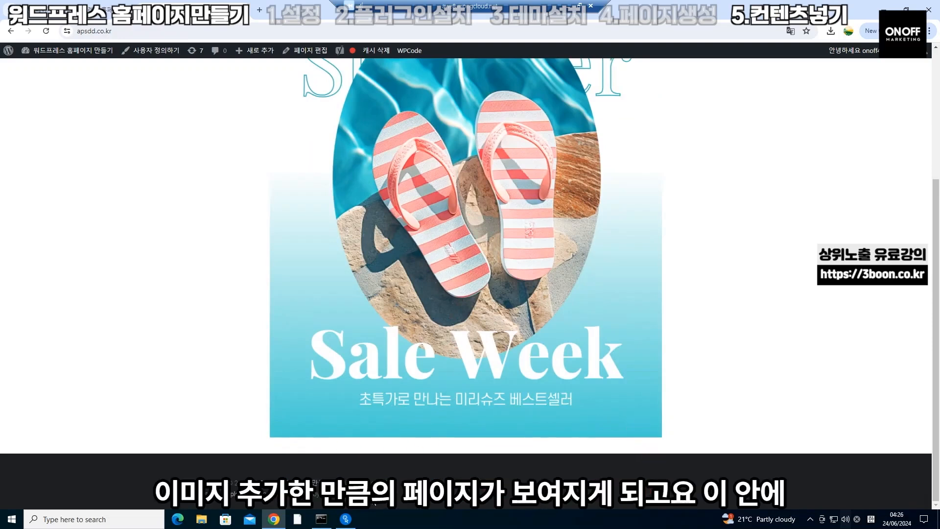
pyautogui.scroll(5, 315, 398)
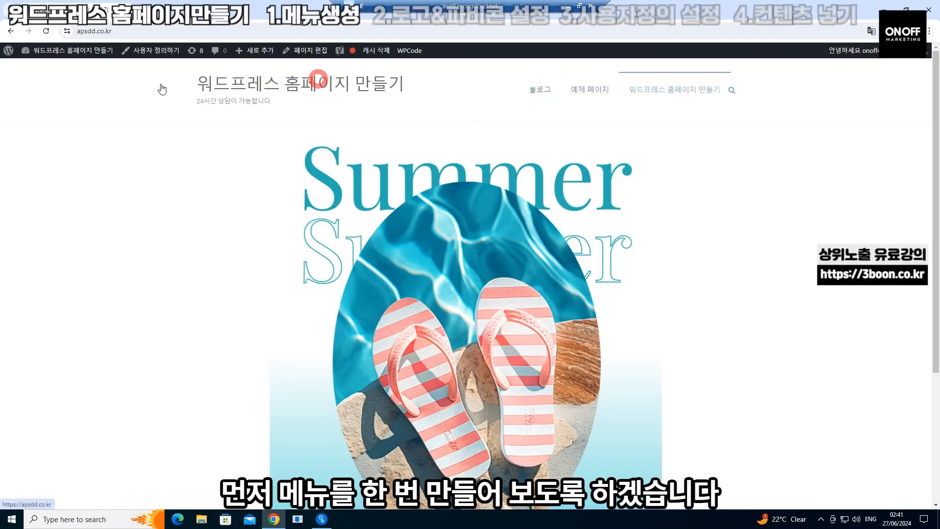
# Create a menu named 주메뉴 assigned to the Primary Menu location
pyautogui.moveTo(90, 52)
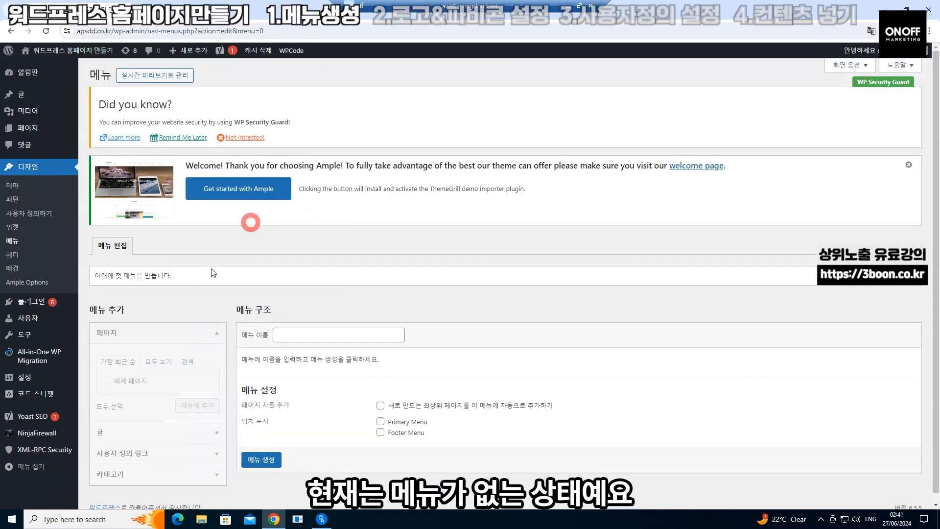
pyautogui.click(365, 335)
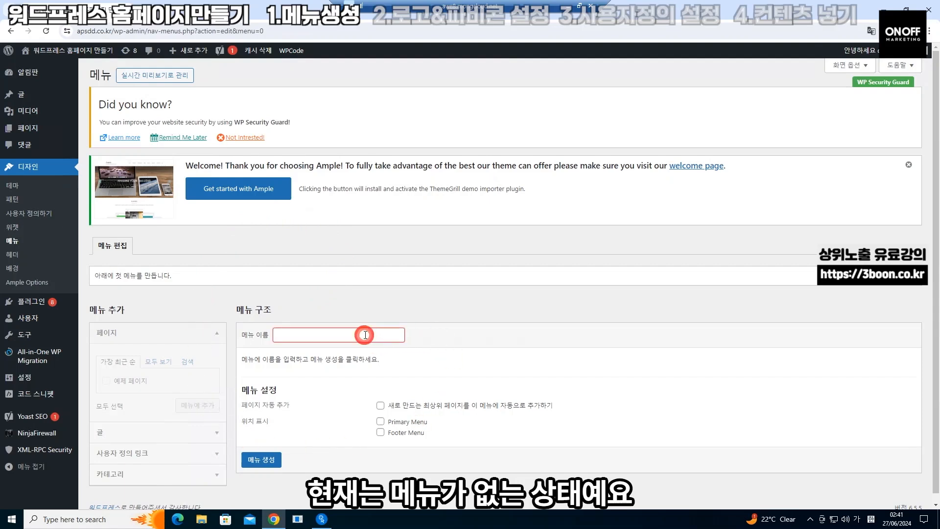
pyautogui.write('주메ㄴ')
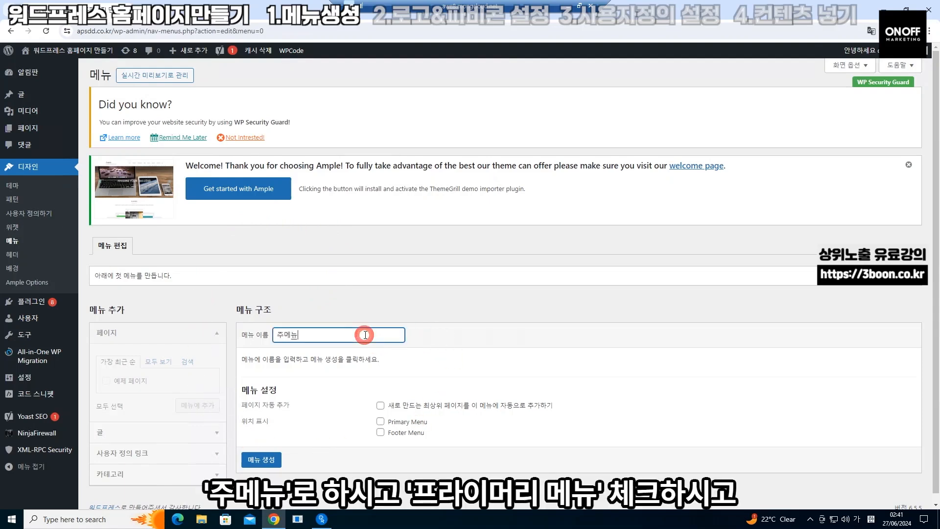
pyautogui.write('ㅠ')
pyautogui.click(381, 421)
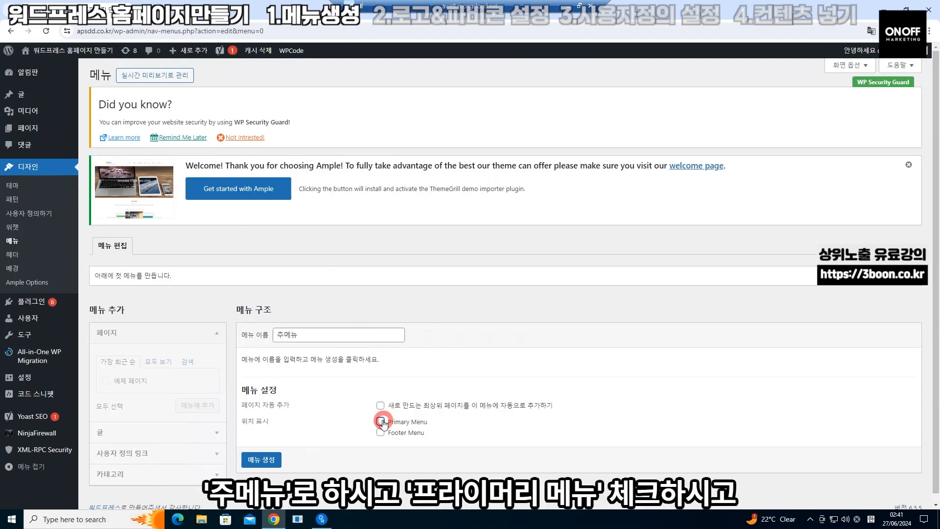
pyautogui.click(267, 465)
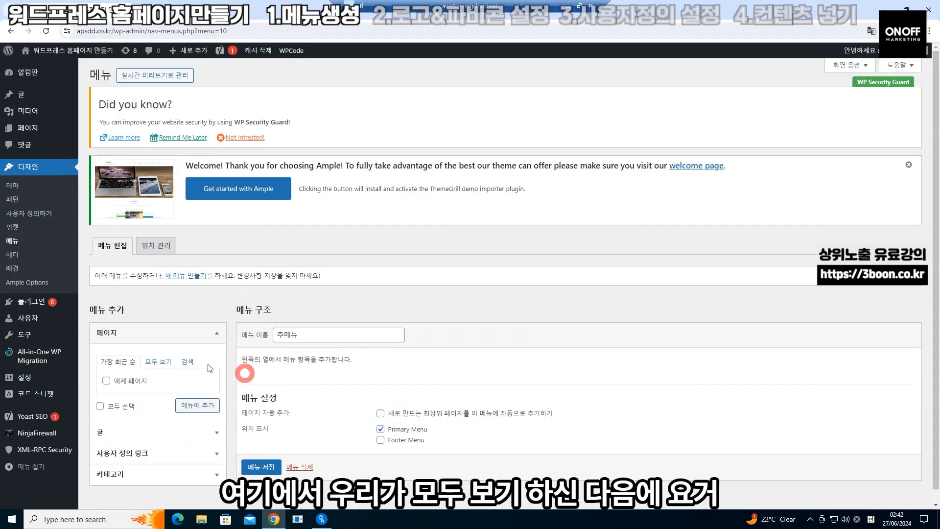
# Add the 워드프레스 홈페이지 만들기 and 블로그 pages to 주메뉴 and save it
pyautogui.click(159, 362)
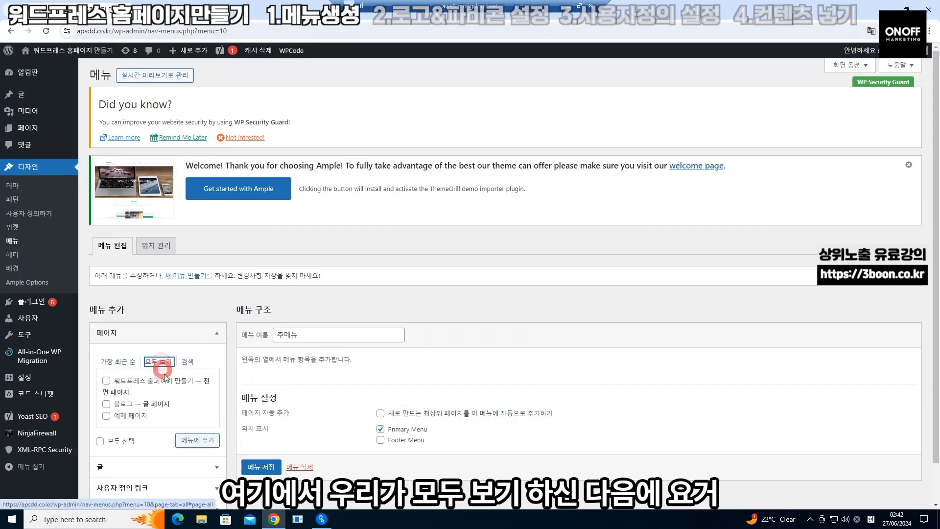
pyautogui.click(106, 381)
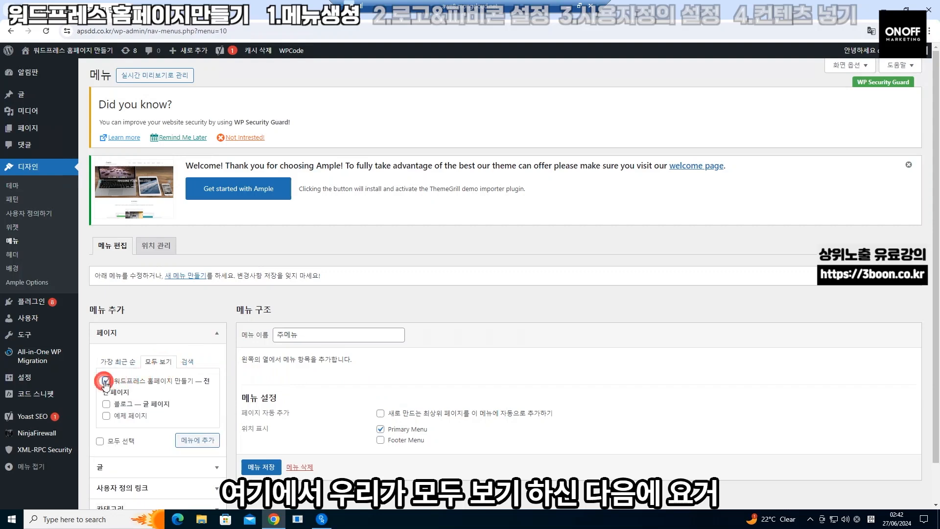
pyautogui.click(187, 439)
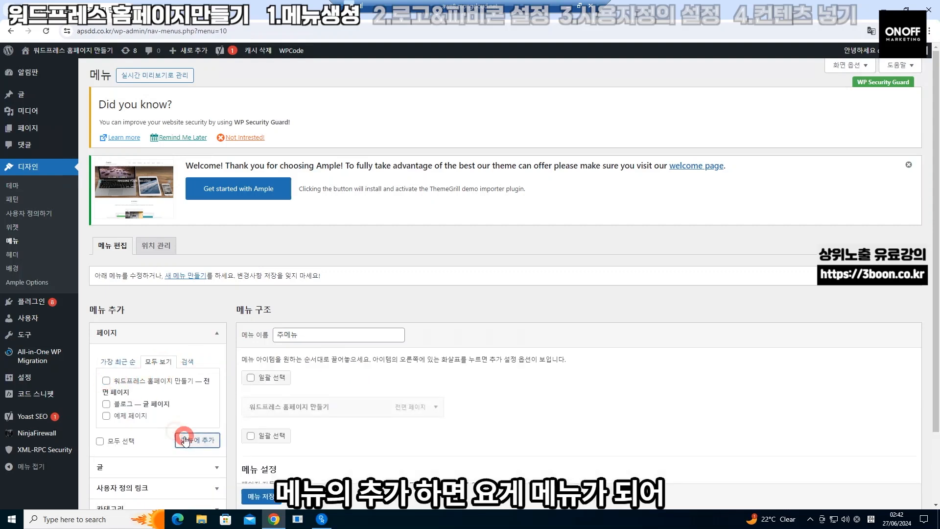
pyautogui.click(329, 406)
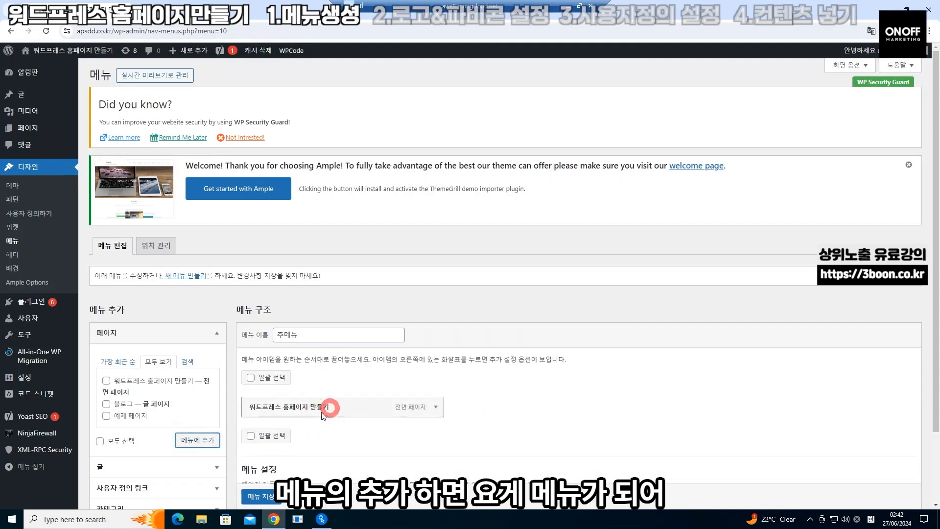
pyautogui.click(106, 404)
pyautogui.click(196, 439)
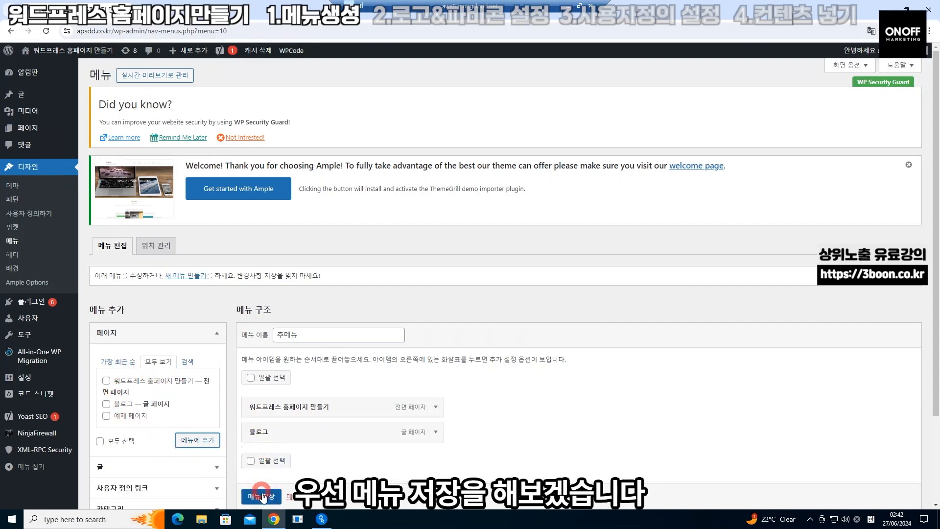
pyautogui.click(262, 496)
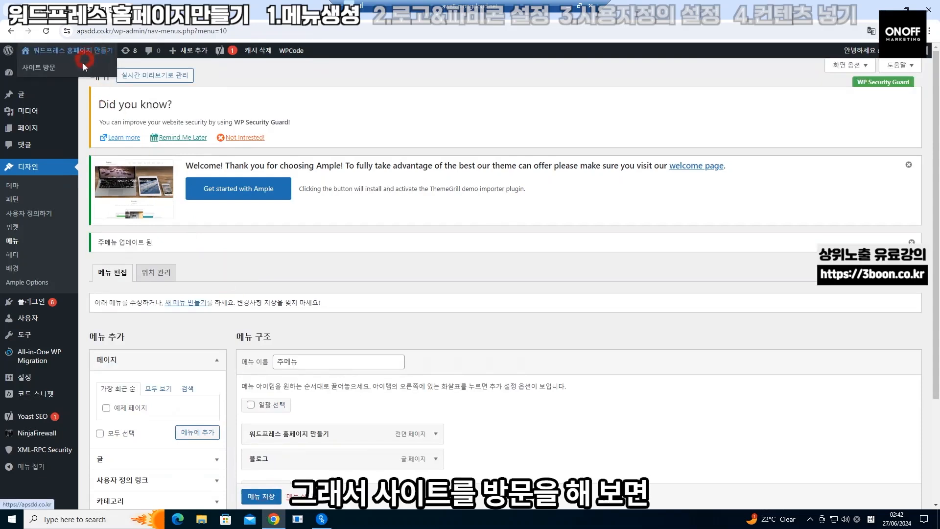
# Nest 블로그 under 워드프레스 홈페이지 만들기 in 주메뉴 and save the menu
pyautogui.click(80, 71)
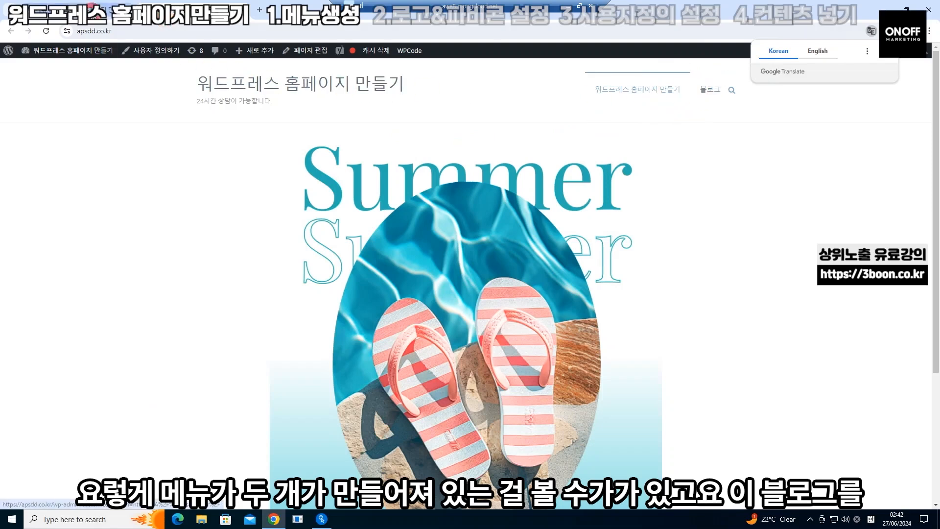
pyautogui.click(93, 9)
pyautogui.moveTo(299, 459)
pyautogui.mouseDown()
pyautogui.moveTo(329, 458)
pyautogui.moveTo(308, 456)
pyautogui.mouseUp()
pyautogui.click(252, 496)
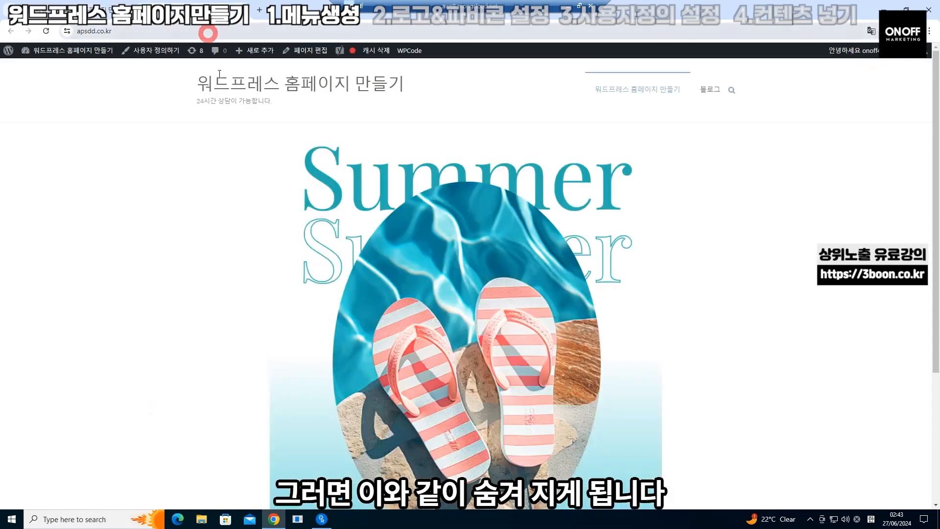
# Check the dropdown on the live site, dismiss the translation popup, and return to Menus
pyautogui.moveTo(703, 92)
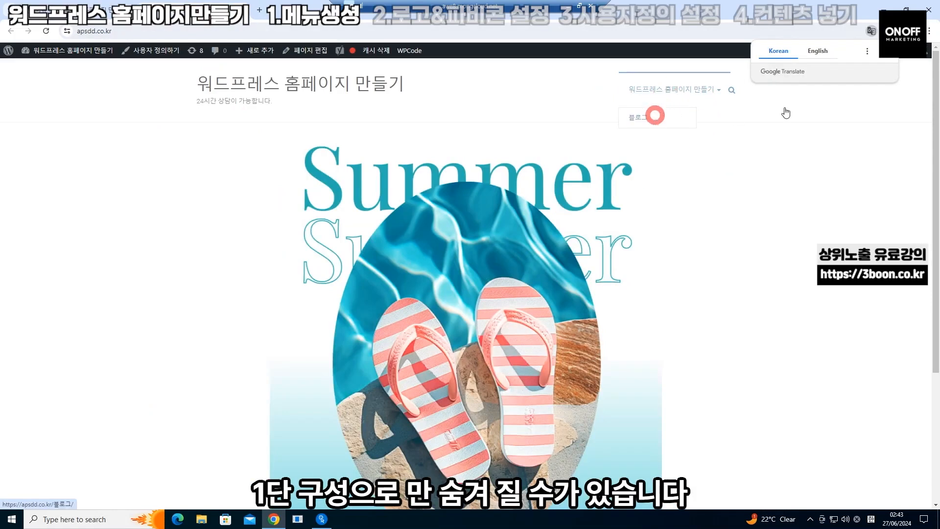
pyautogui.click(885, 50)
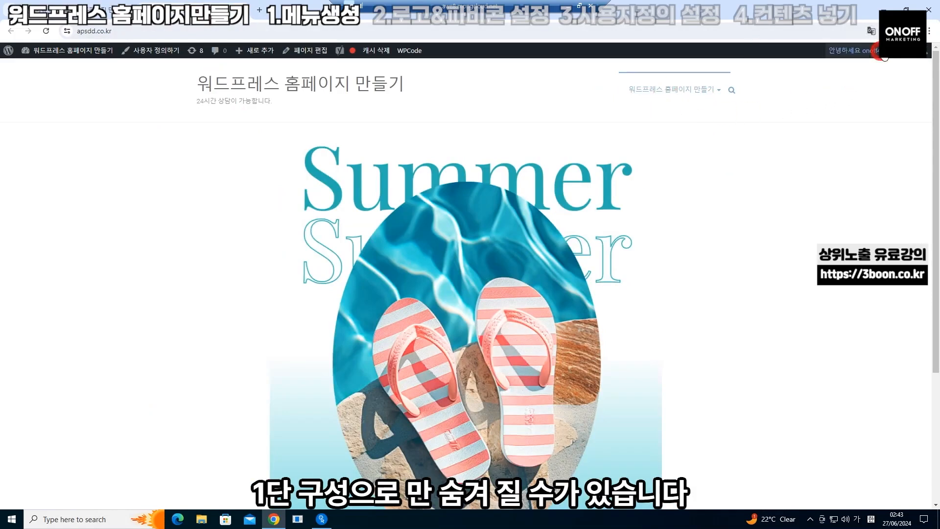
pyautogui.click(109, 14)
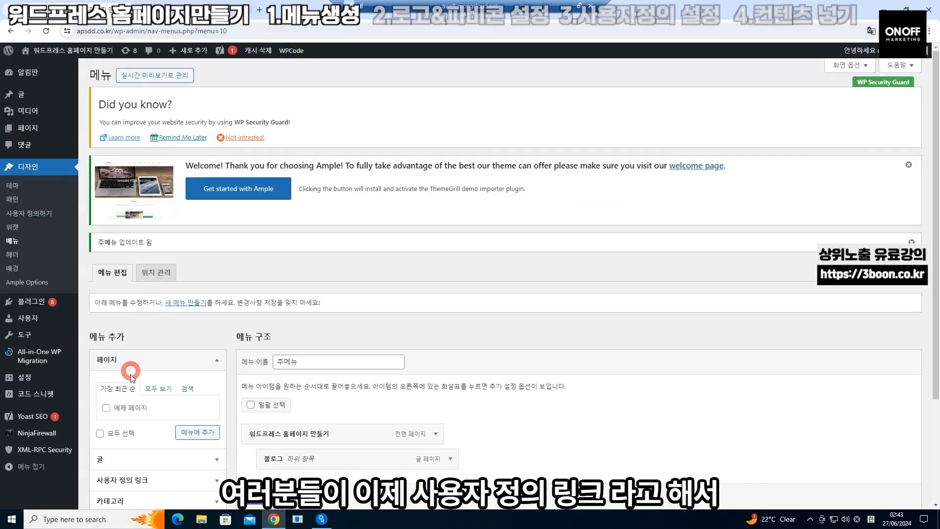
pyautogui.scroll(-3, 130, 374)
pyautogui.click(172, 344)
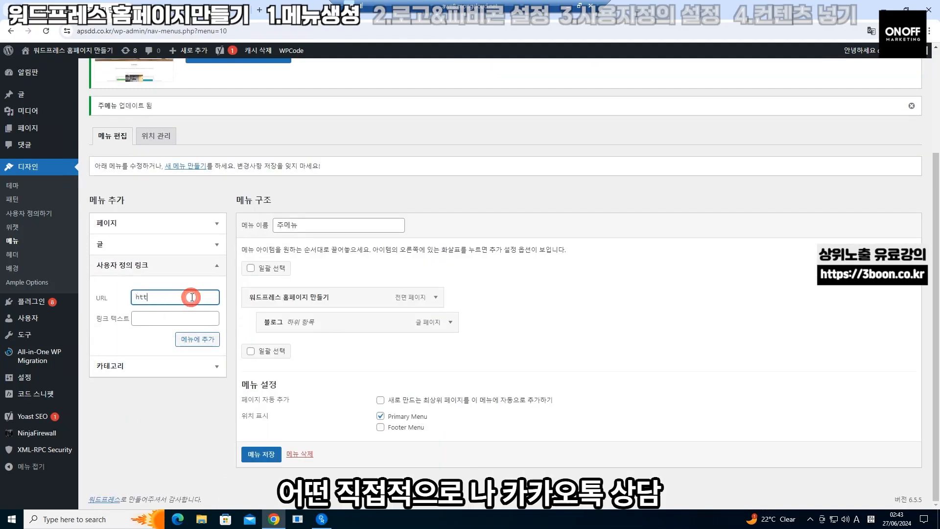
pyautogui.write('ps://3boon.co.kr')
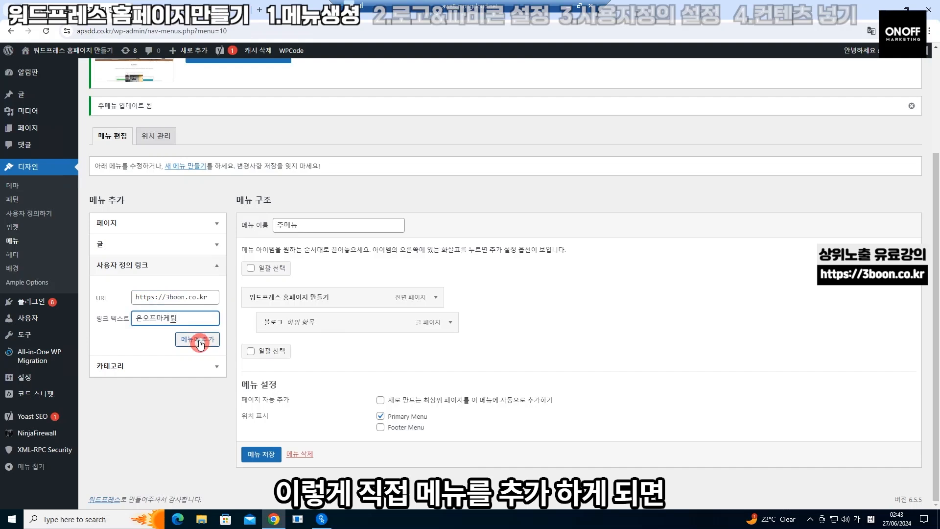
pyautogui.click(197, 338)
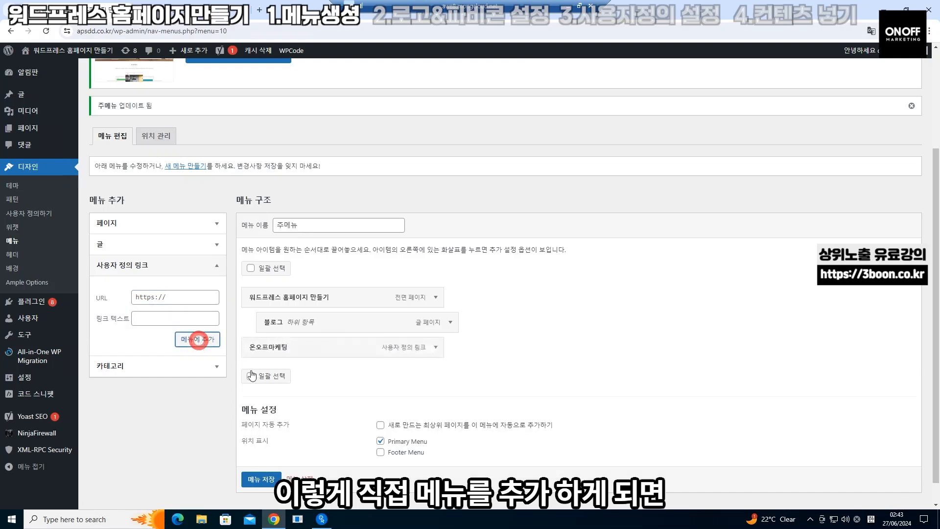
pyautogui.click(261, 483)
pyautogui.scroll(-1, 262, 485)
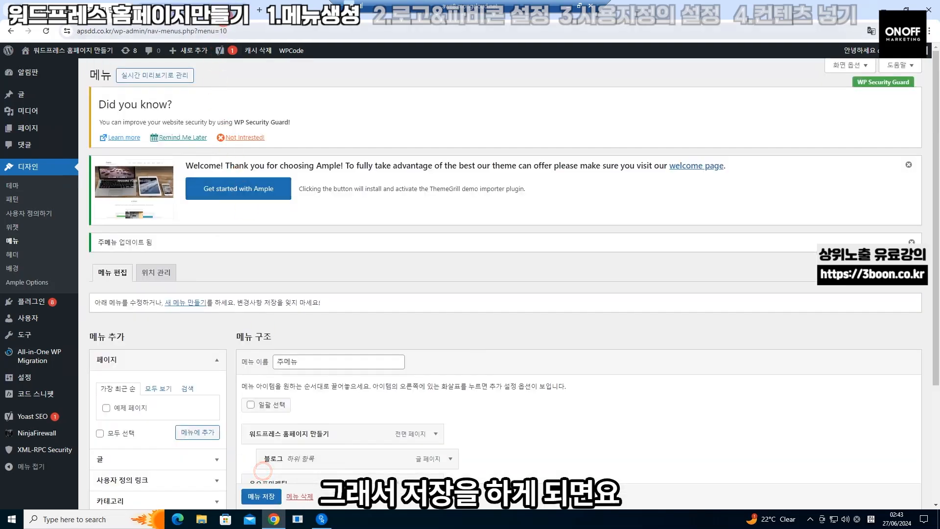
pyautogui.click(230, 10)
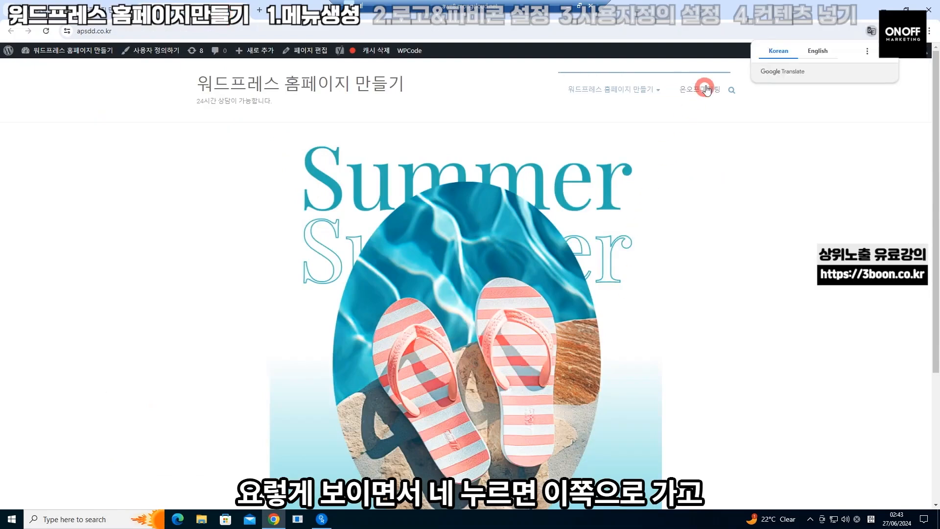
# Test the 온오프마케팅 link on the live site, then open the Customizer
pyautogui.click(705, 90)
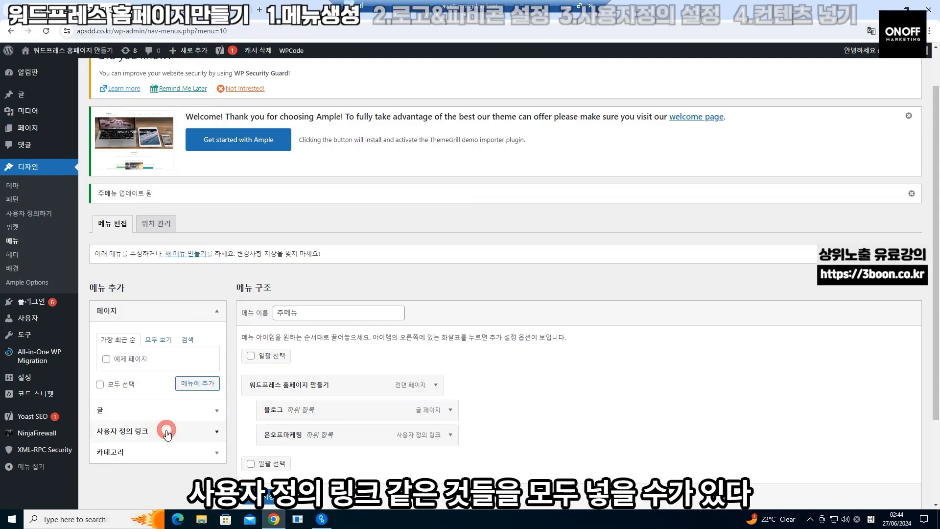
pyautogui.click(59, 54)
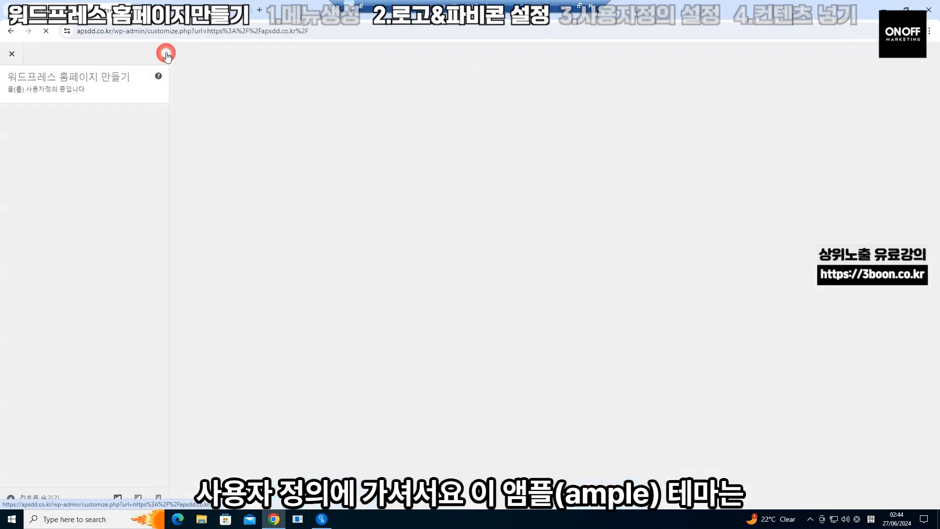
pyautogui.click(128, 205)
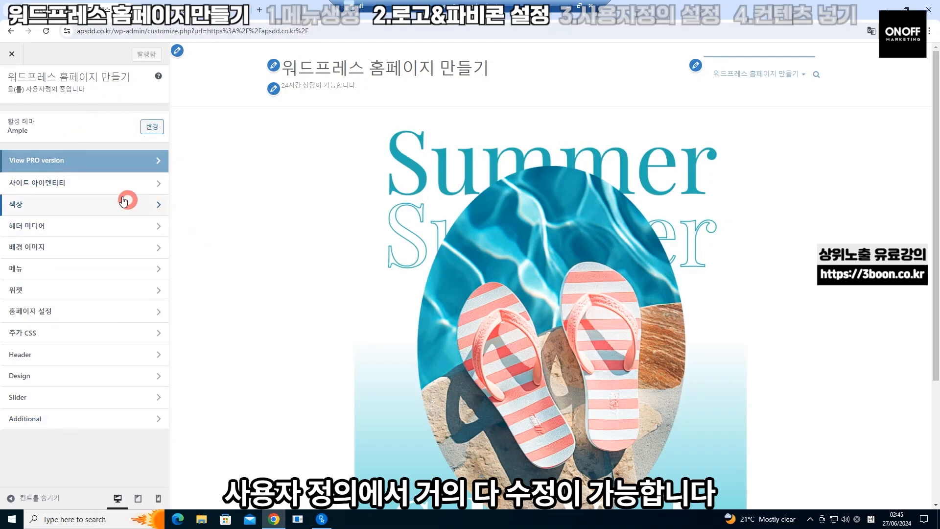
# Upload 타이틀.png as the Site Identity logo without cropping, then reopen the logo picker
pyautogui.click(76, 185)
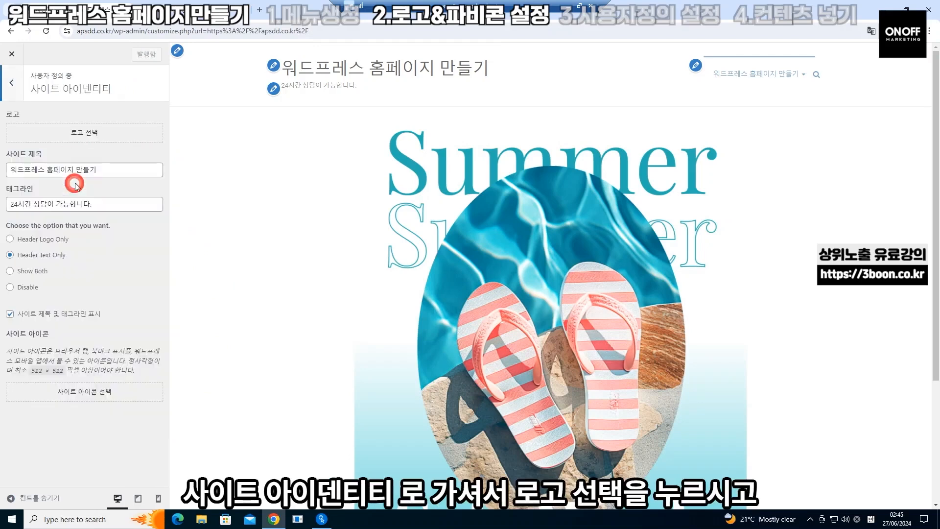
pyautogui.click(102, 138)
pyautogui.click(456, 270)
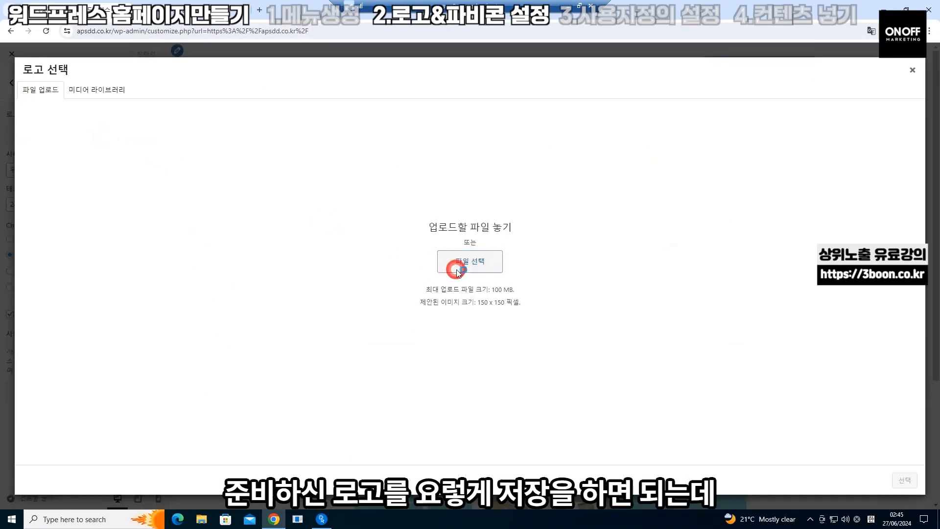
pyautogui.doubleClick(459, 97)
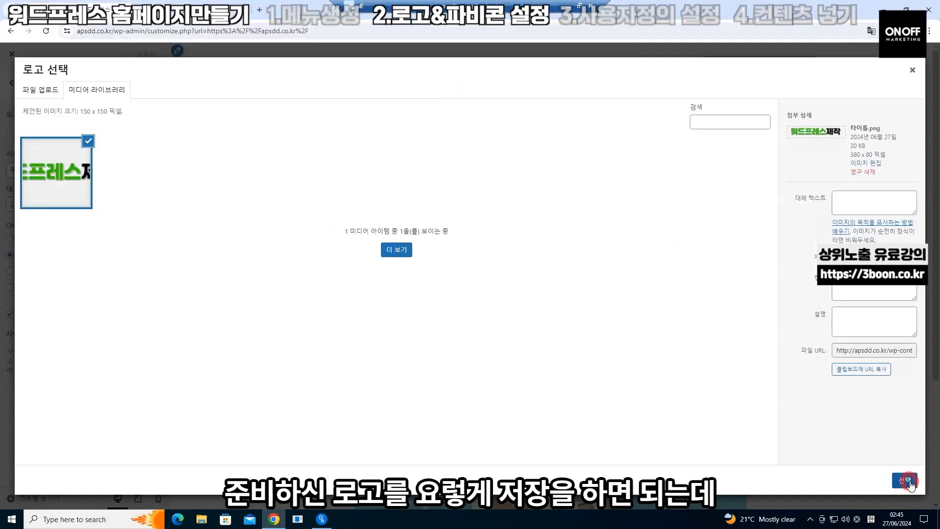
pyautogui.click(905, 480)
pyautogui.click(848, 485)
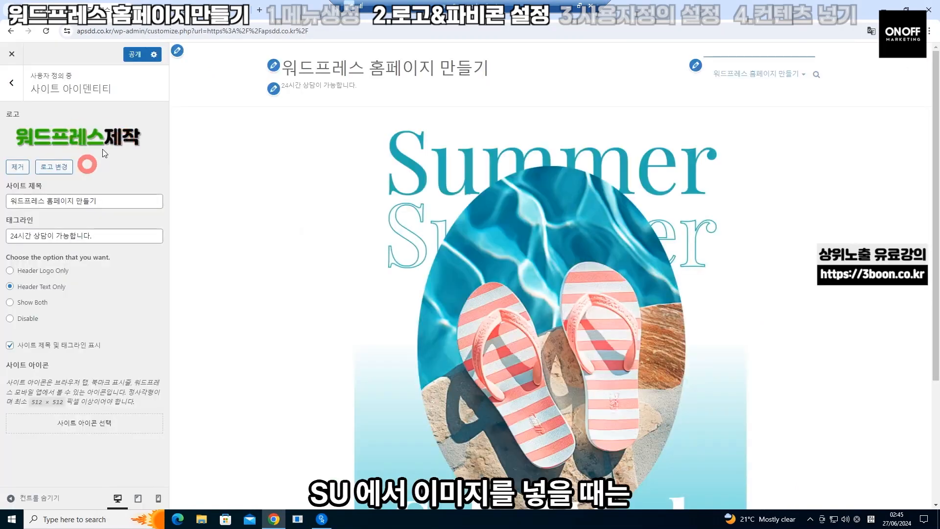
pyautogui.click(46, 166)
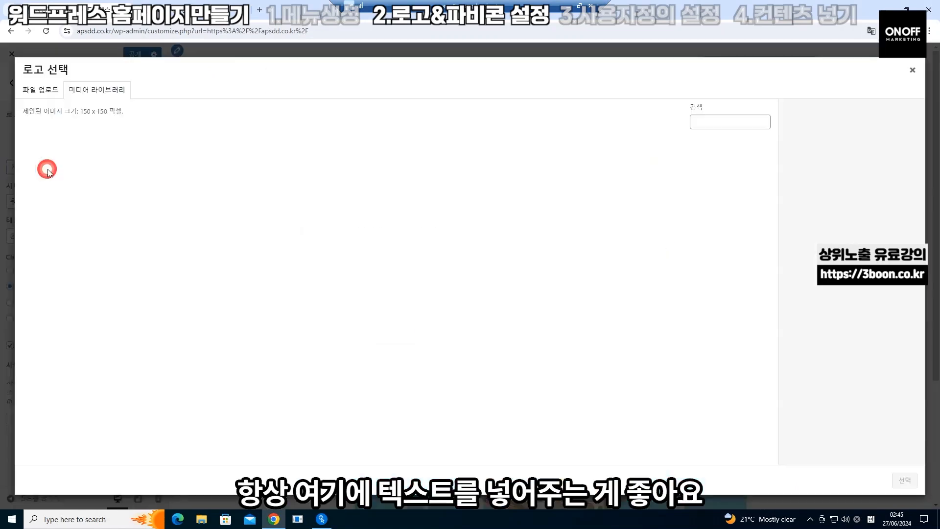
# Give 타이틀.png the alt text and title 워드프레스 홈페이지 제작 and reapply it as the logo
pyautogui.click(174, 175)
pyautogui.click(51, 169)
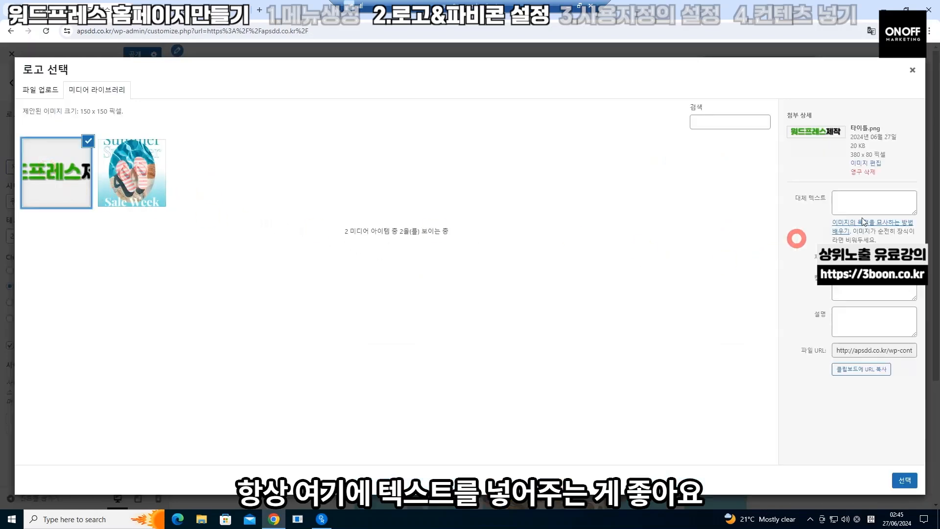
pyautogui.click(873, 204)
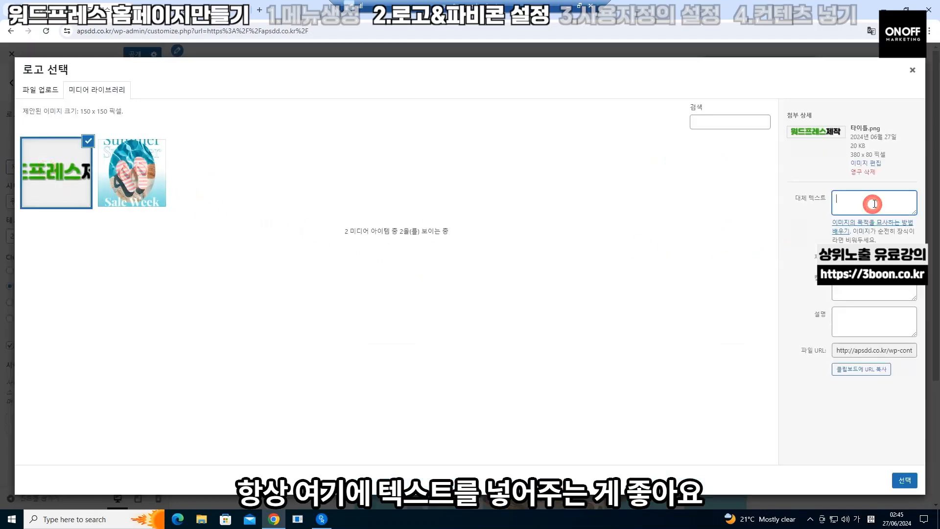
pyautogui.write('워드프레스 홈페이지 제작')
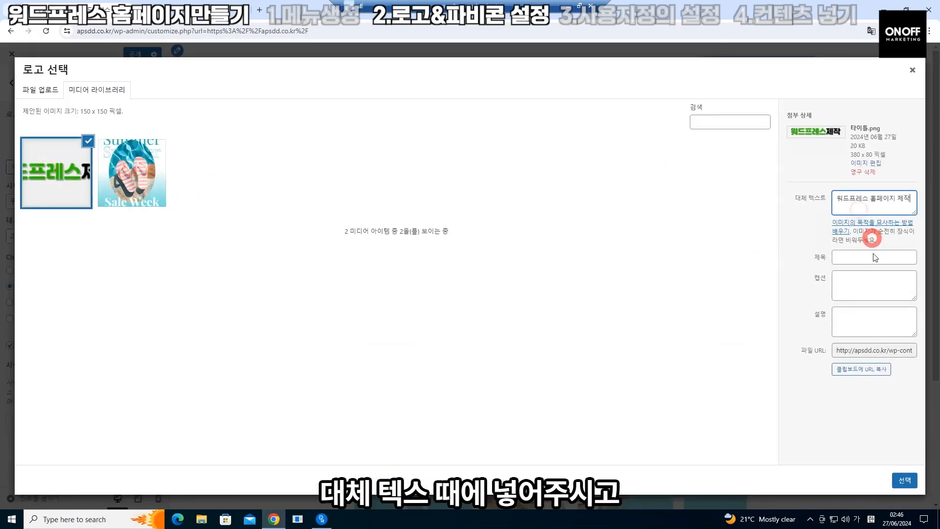
pyautogui.click(871, 259)
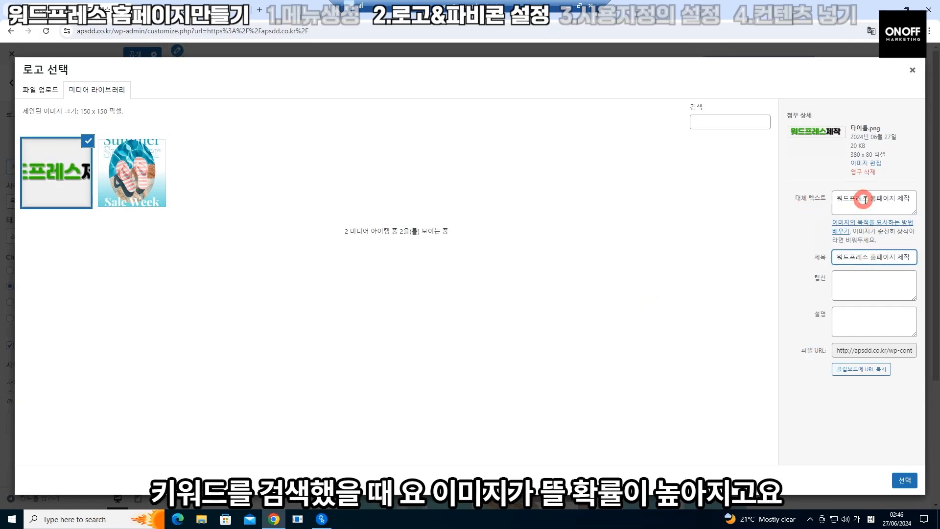
pyautogui.click(68, 183)
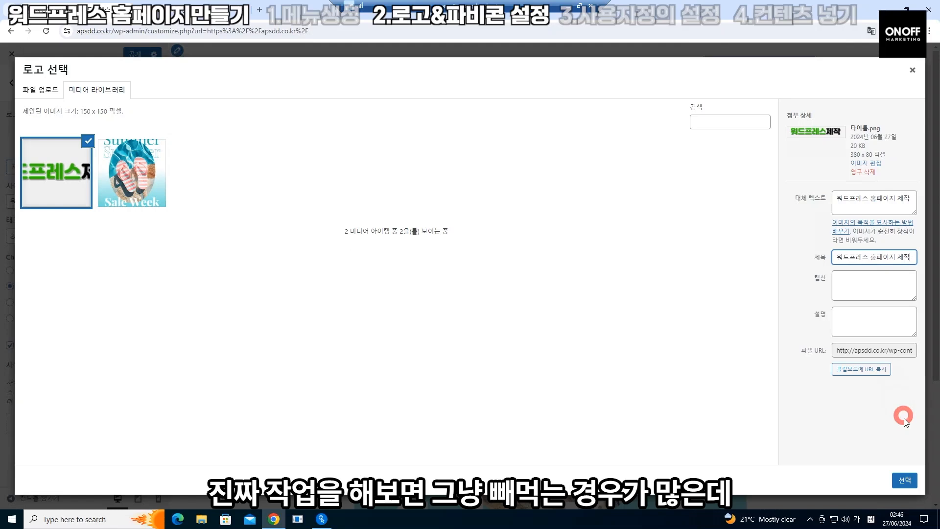
pyautogui.click(906, 482)
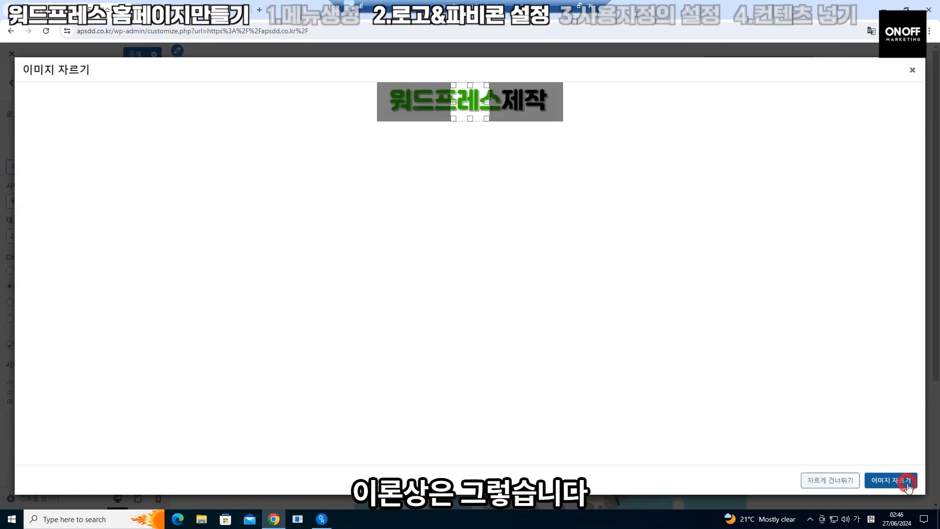
pyautogui.click(823, 483)
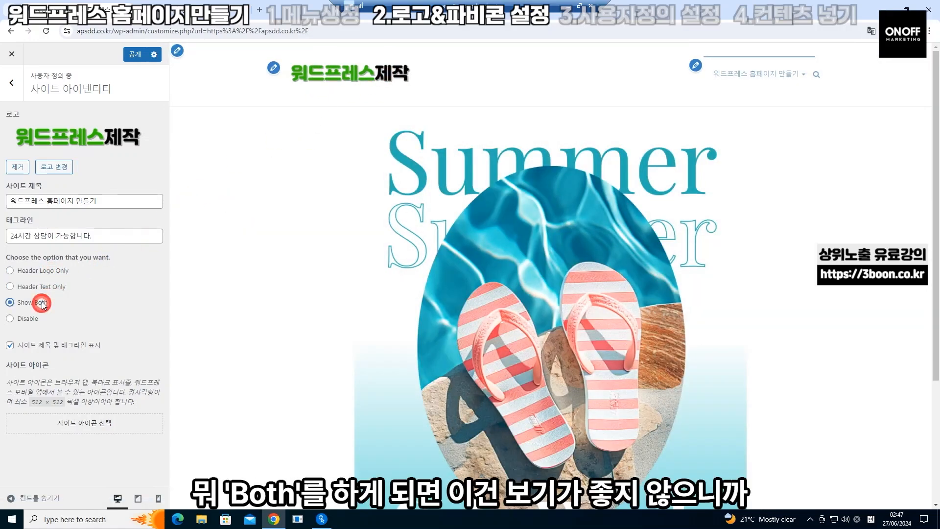
# Select Header Logo Only in Site Identity, then open a new browser tab
pyautogui.click(55, 276)
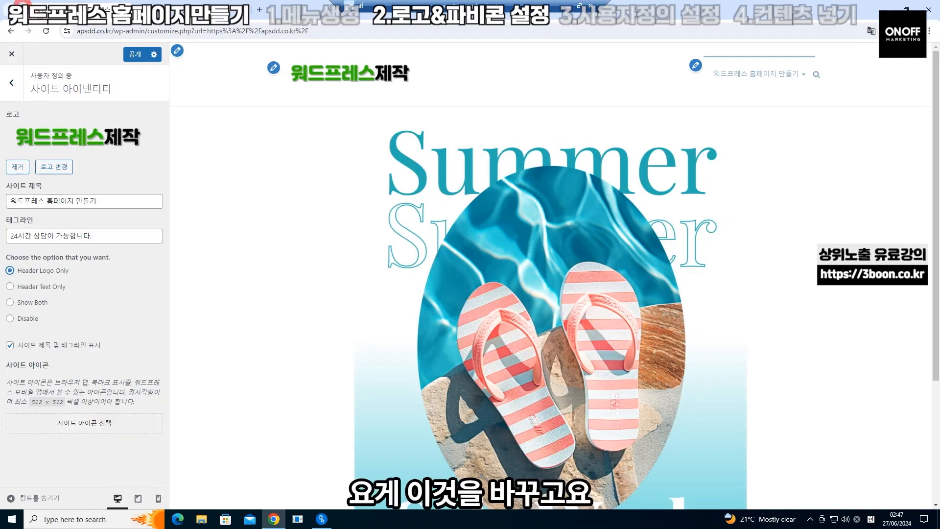
pyautogui.click(260, 10)
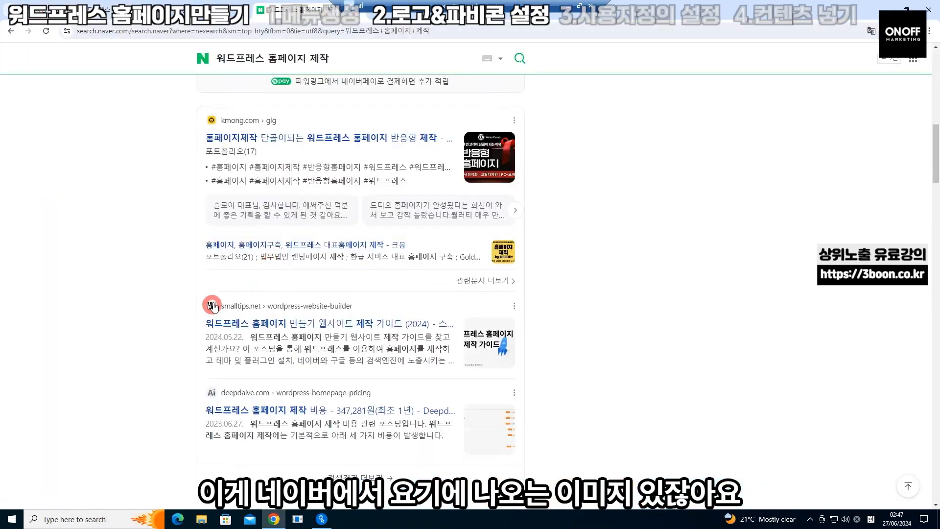
# Scroll through the Naver results for 워드프레스 홈페이지 제작 and load more results
pyautogui.scroll(1, 208, 396)
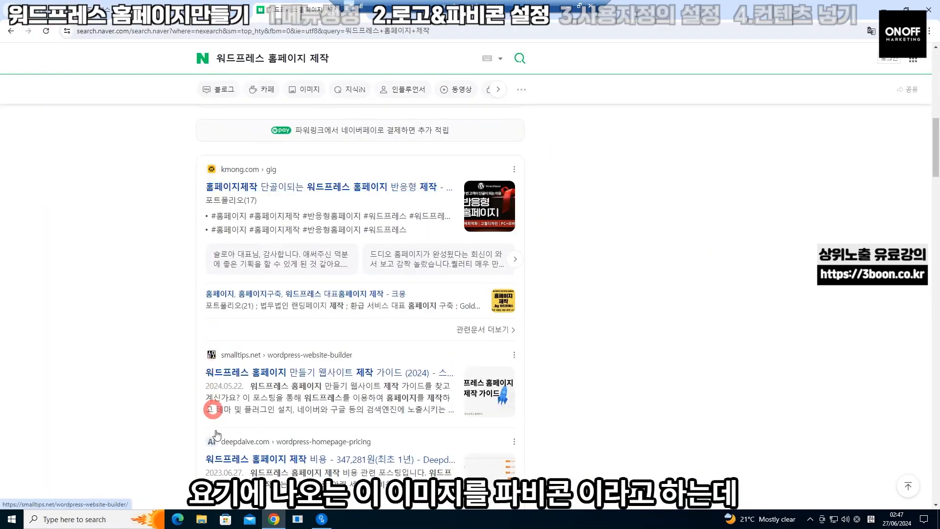
pyautogui.scroll(-1, 216, 485)
pyautogui.click(307, 472)
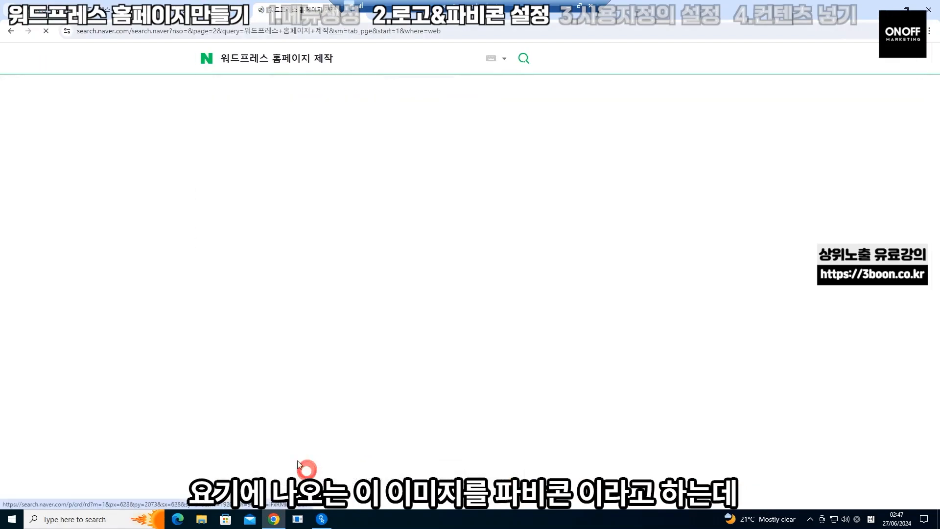
pyautogui.scroll(-5, 228, 361)
pyautogui.scroll(-5, 231, 363)
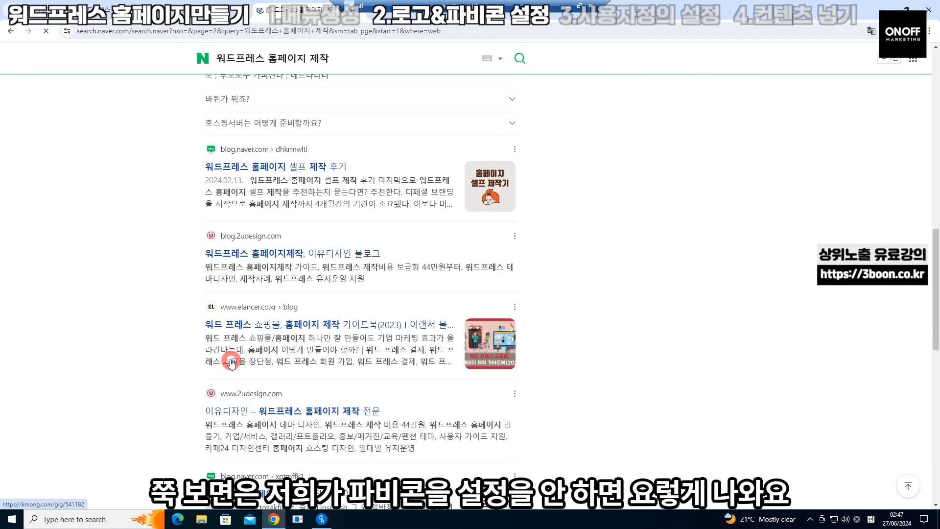
pyautogui.scroll(-10, 231, 363)
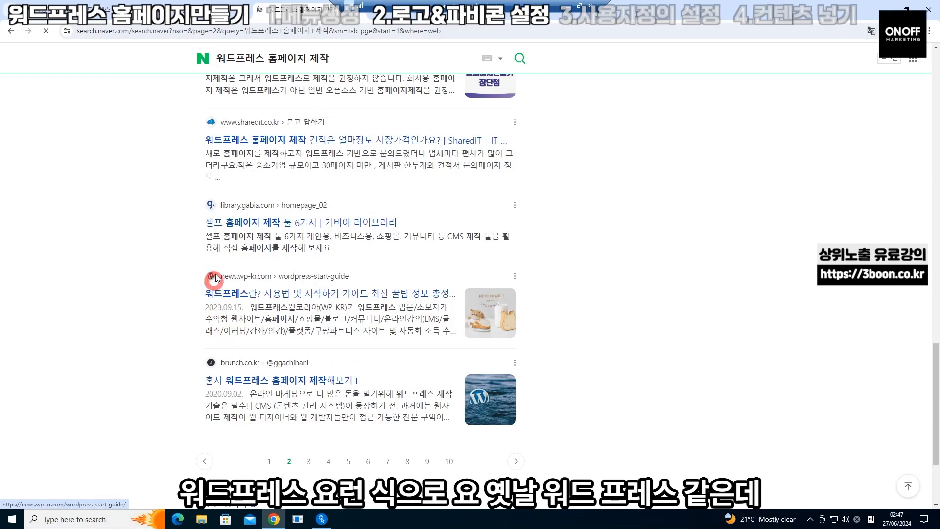
# Browse the third page of Naver results, then return to the WordPress customizer
pyautogui.click(307, 461)
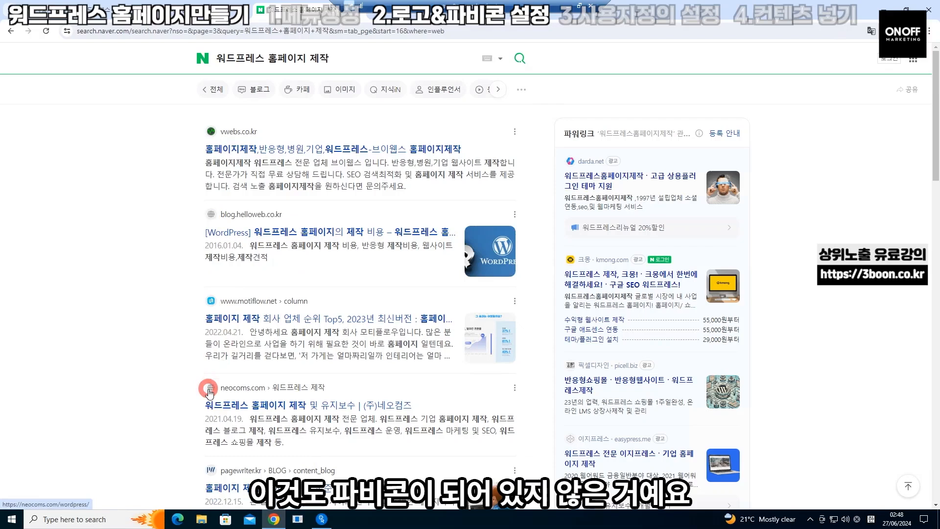
pyautogui.scroll(-5, 206, 388)
pyautogui.scroll(-4, 208, 391)
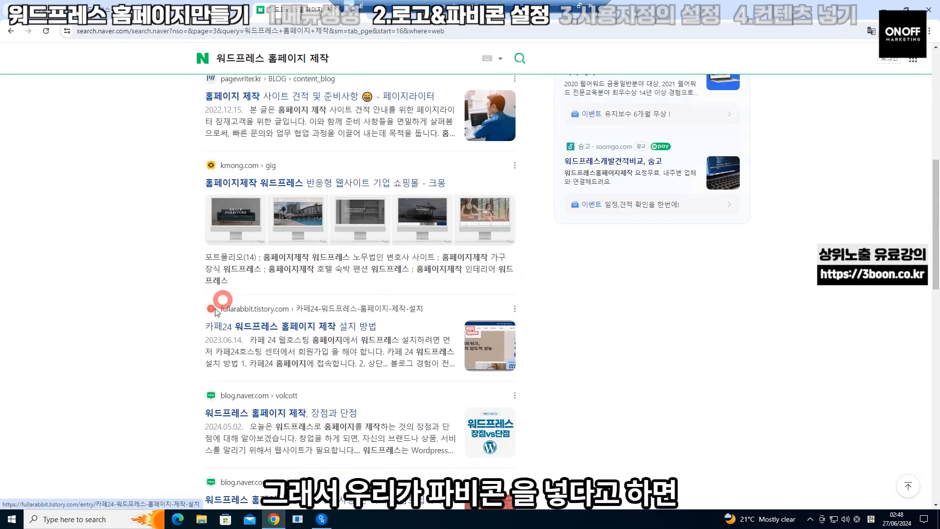
pyautogui.scroll(-3, 217, 409)
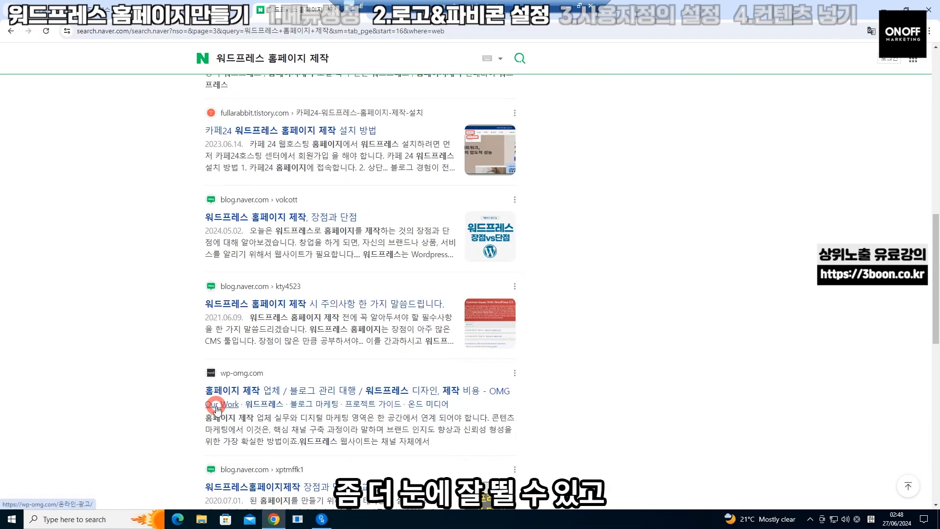
pyautogui.scroll(-6, 216, 408)
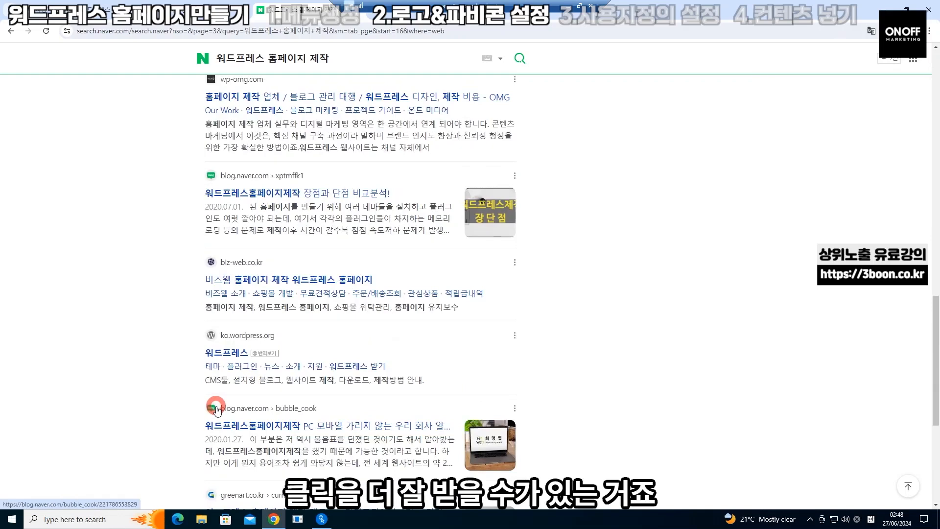
pyautogui.scroll(-3, 217, 408)
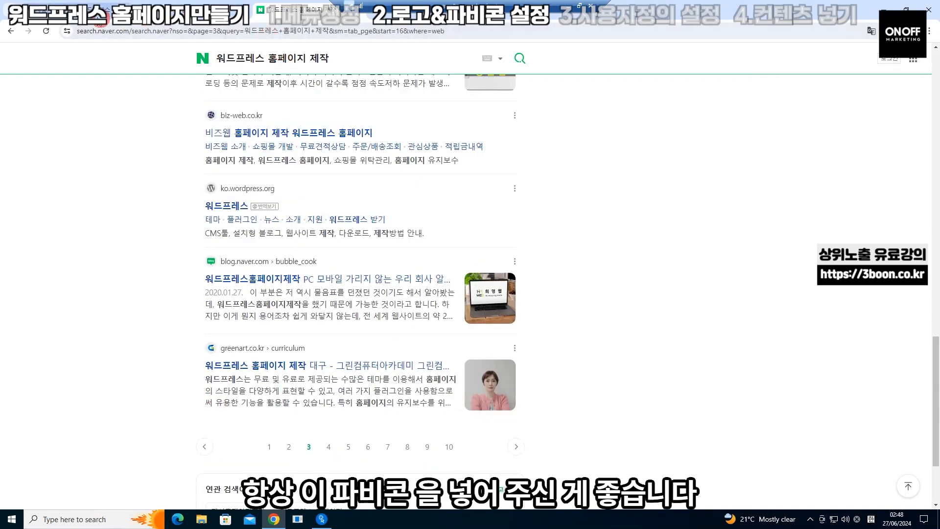
pyautogui.click(98, 15)
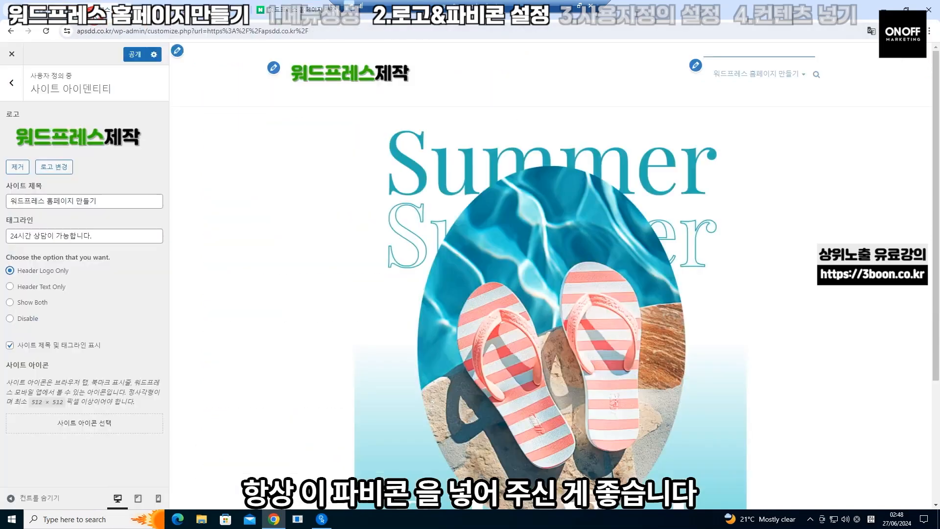
# Upload 파비콘.png as the site icon without cropping, then close and reopen the customizer
pyautogui.click(82, 423)
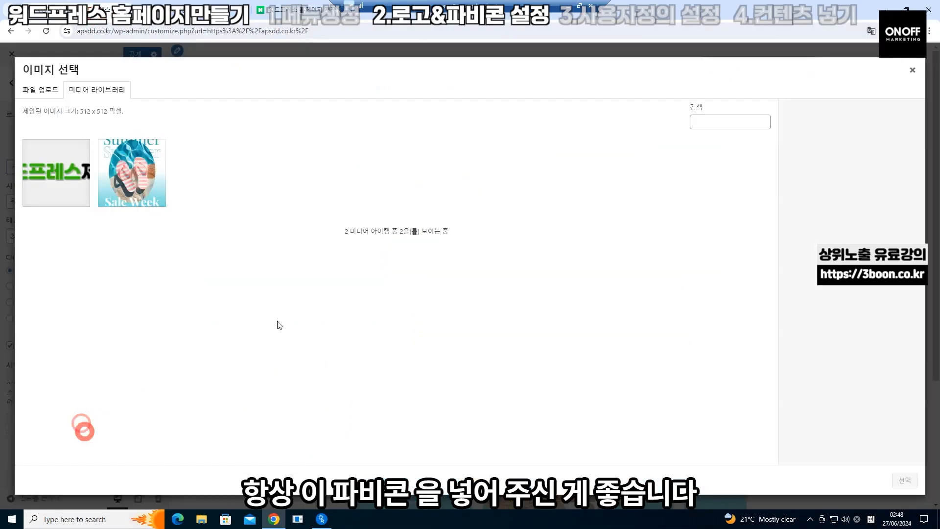
pyautogui.click(38, 90)
pyautogui.click(458, 264)
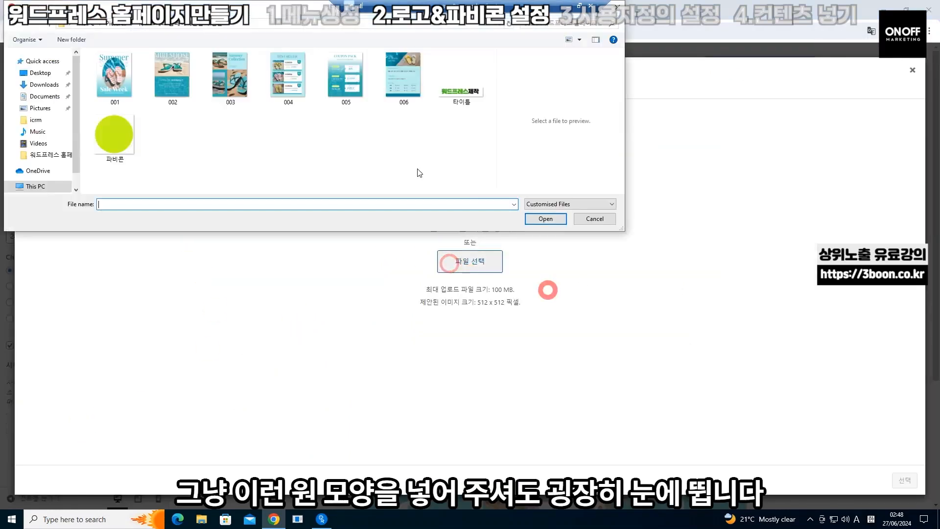
pyautogui.doubleClick(120, 140)
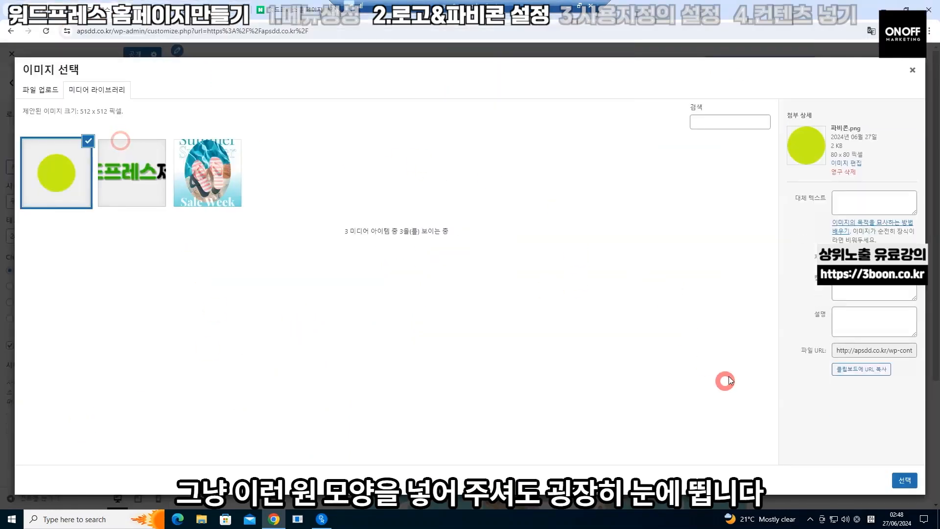
pyautogui.click(904, 480)
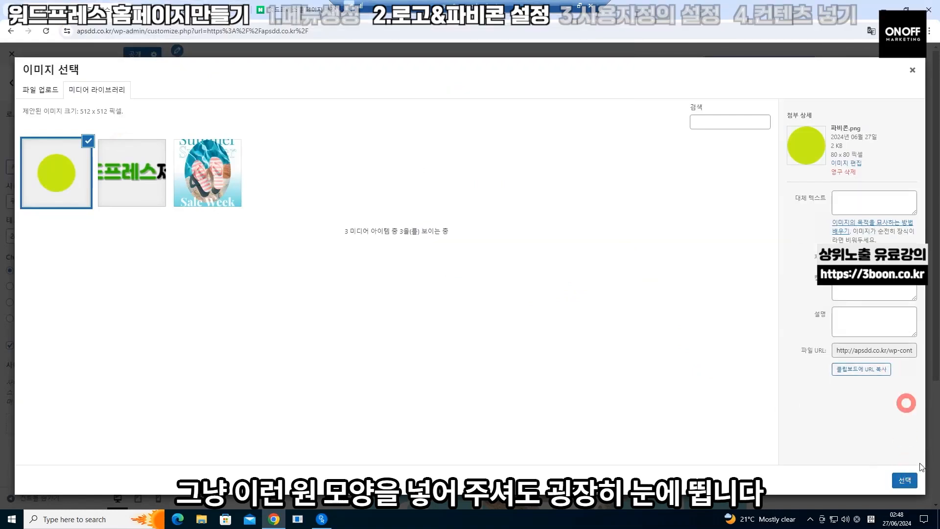
pyautogui.click(904, 480)
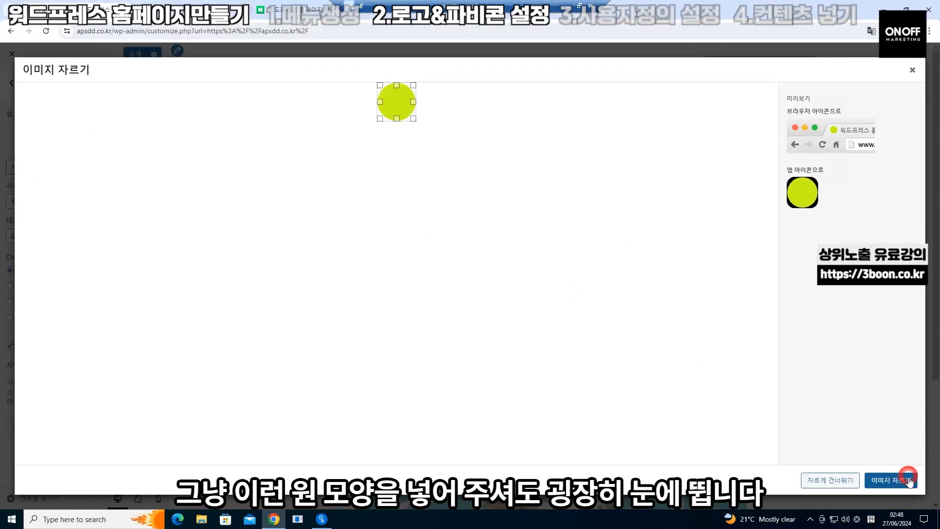
pyautogui.click(838, 480)
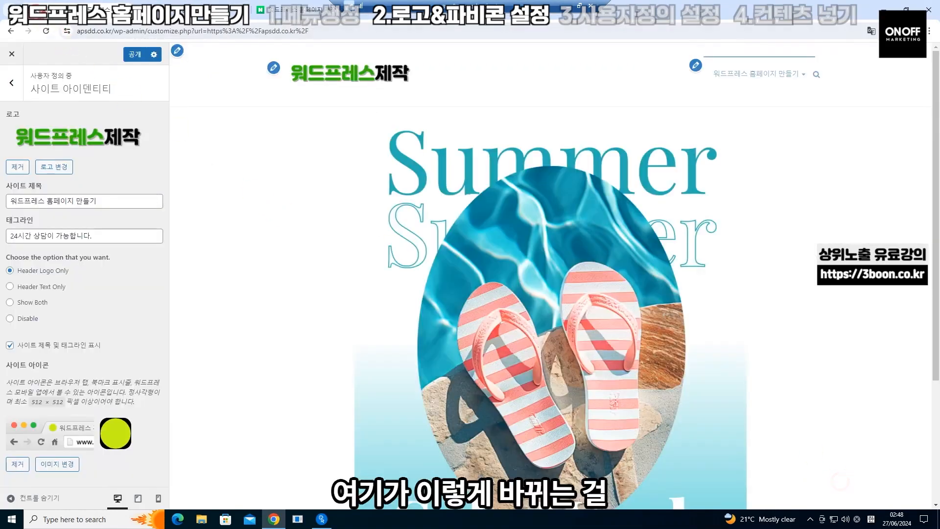
pyautogui.click(11, 54)
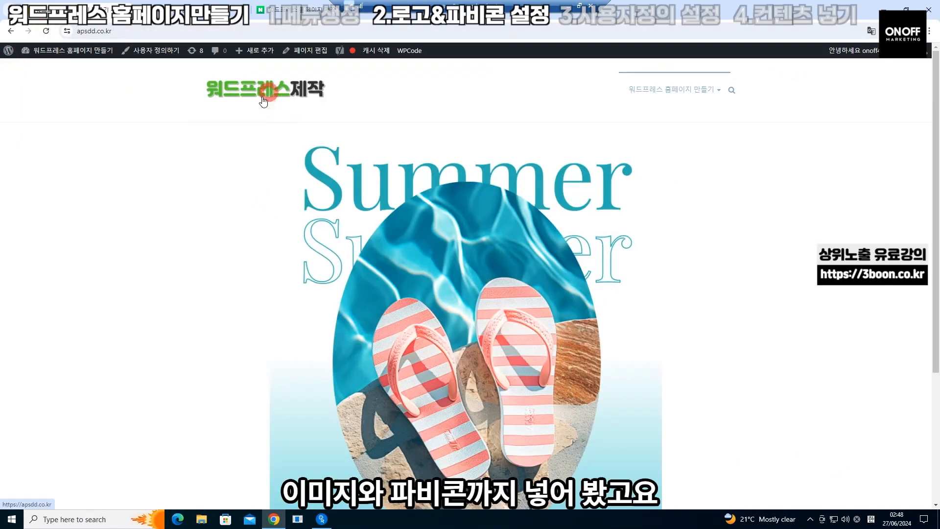
pyautogui.click(142, 50)
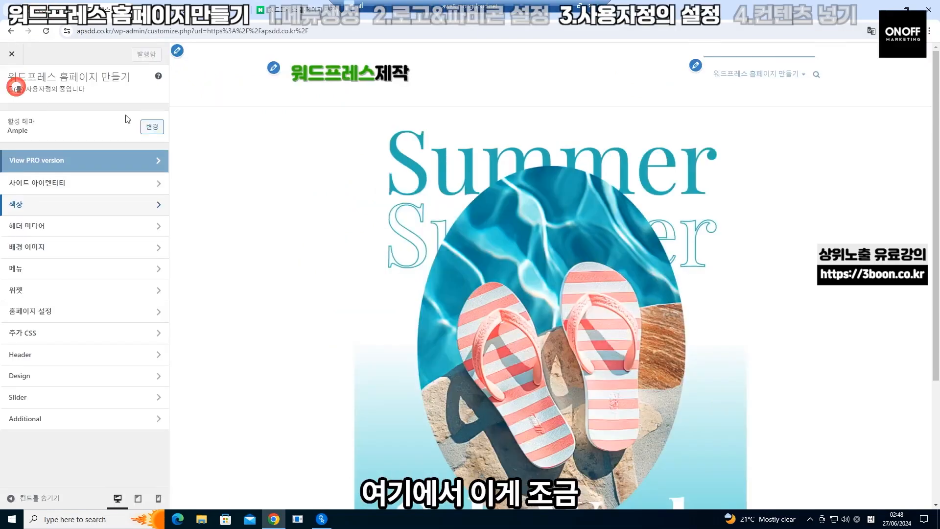
# Select Boxed under Design > Site Layout and publish the change
pyautogui.scroll(-5, 740, 342)
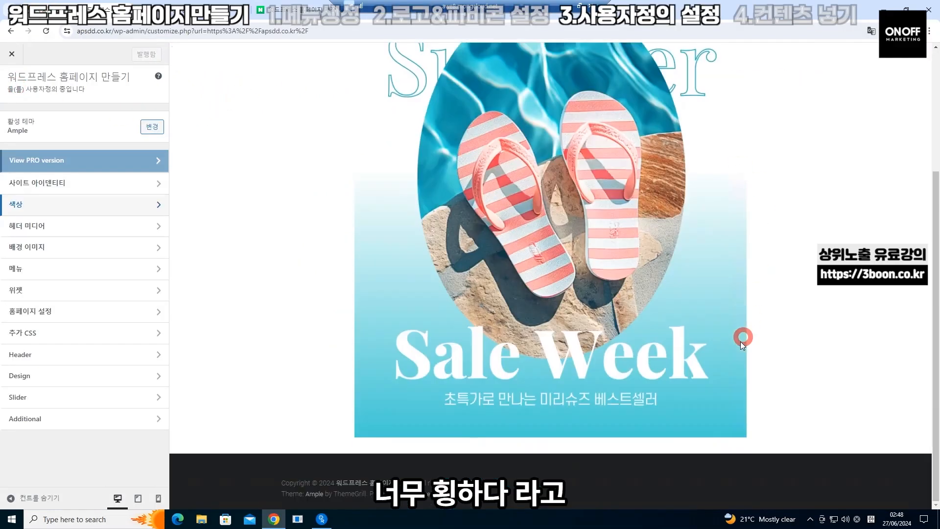
pyautogui.scroll(3, 740, 342)
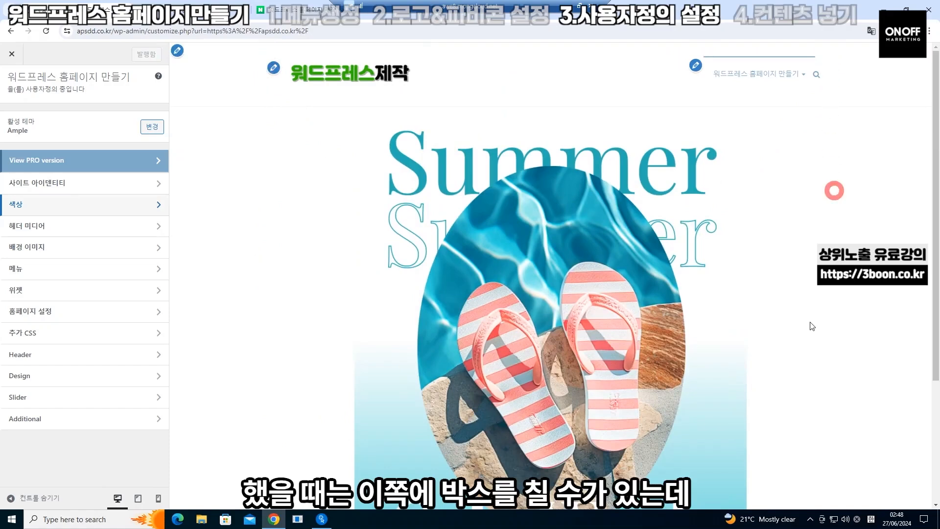
pyautogui.click(83, 375)
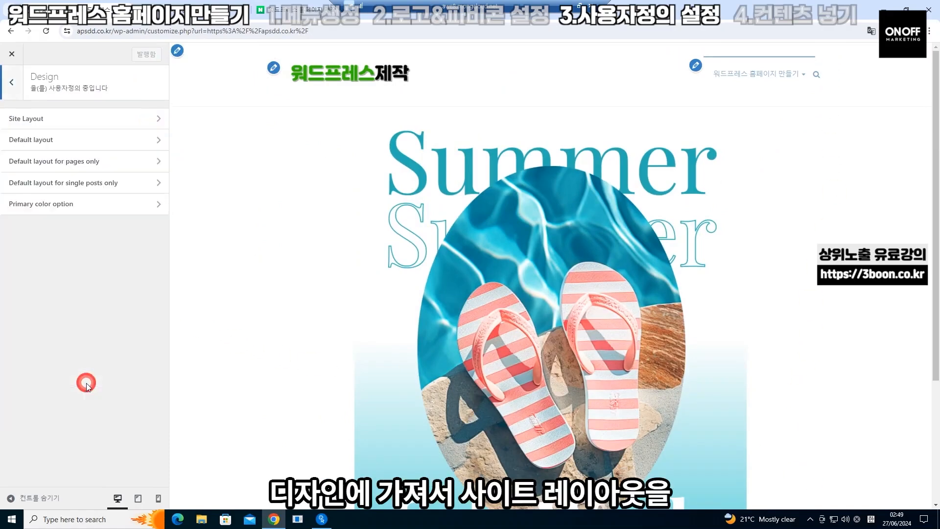
pyautogui.click(98, 121)
pyautogui.click(47, 158)
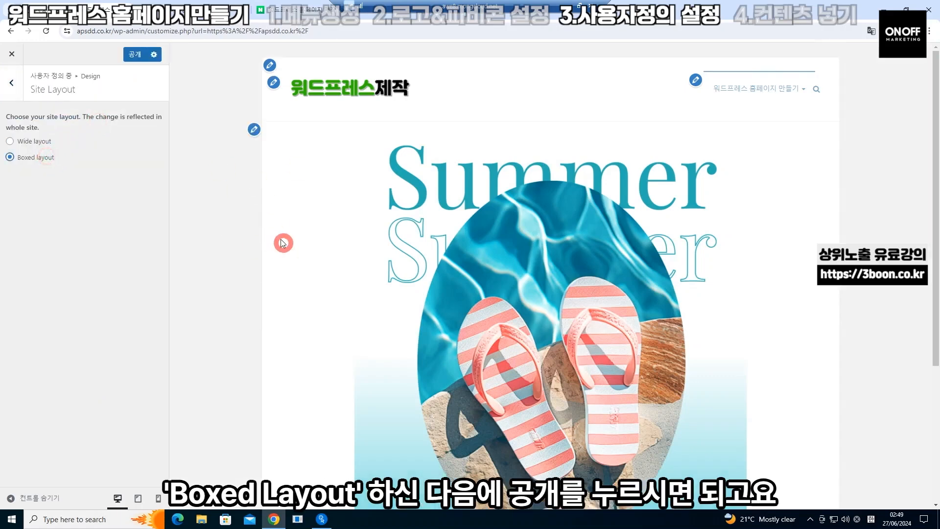
pyautogui.click(126, 56)
# Set 배경 색상 to the green swatch #81d742 and publish it
pyautogui.click(11, 82)
pyautogui.click(44, 208)
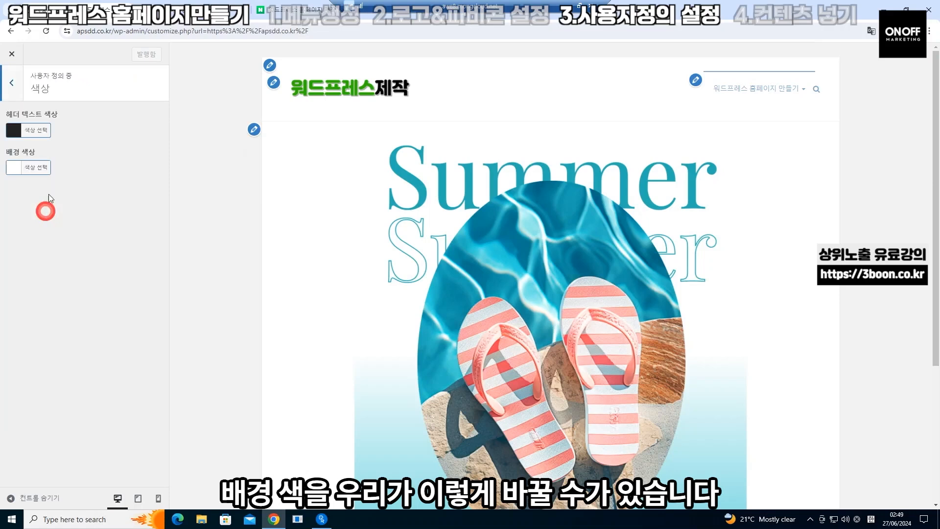
pyautogui.click(40, 168)
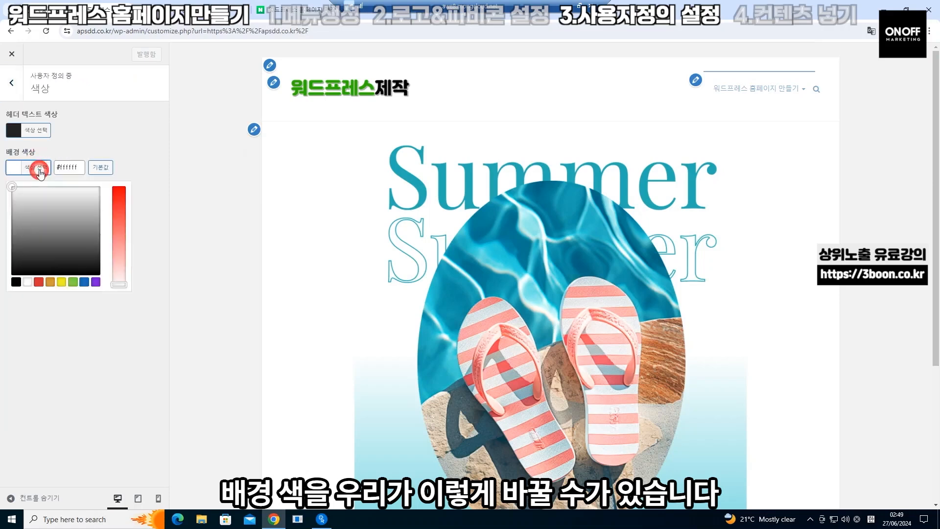
pyautogui.click(72, 281)
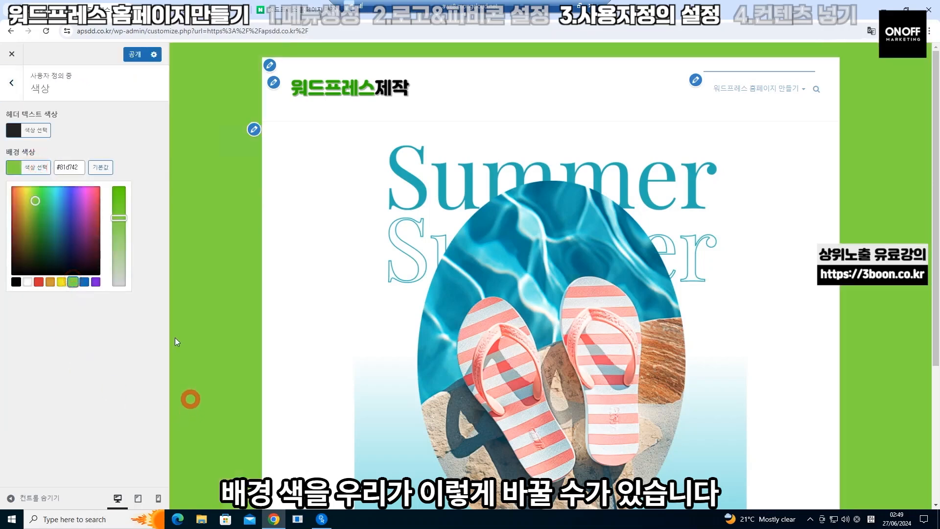
pyautogui.click(14, 90)
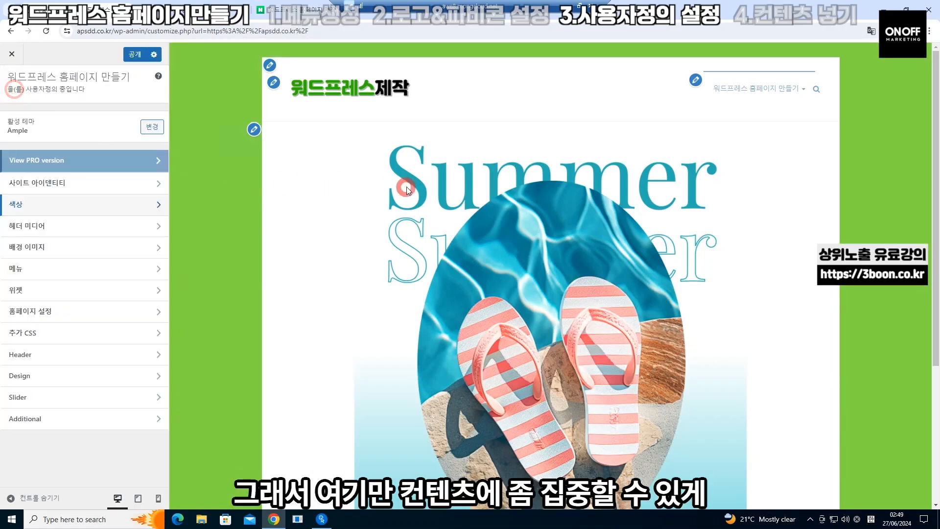
pyautogui.scroll(-4, 406, 186)
pyautogui.scroll(5, 488, 251)
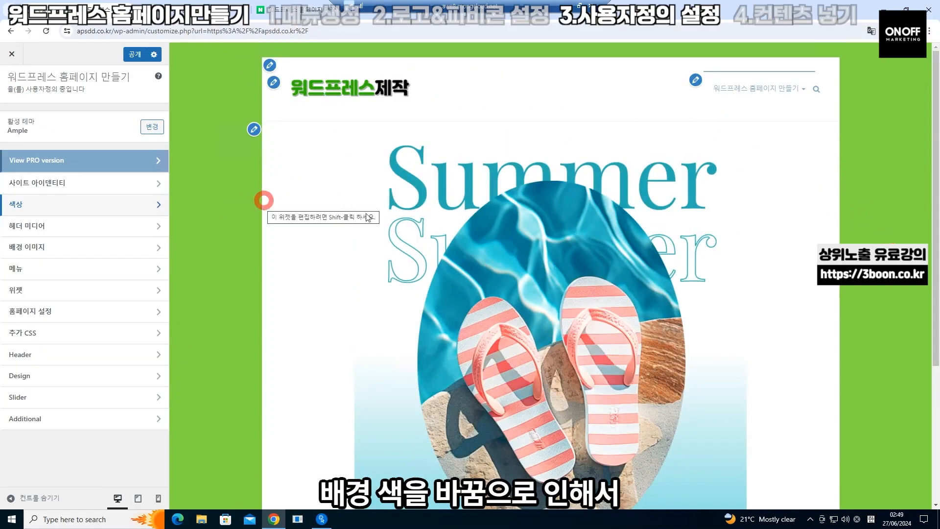
pyautogui.scroll(-3, 601, 316)
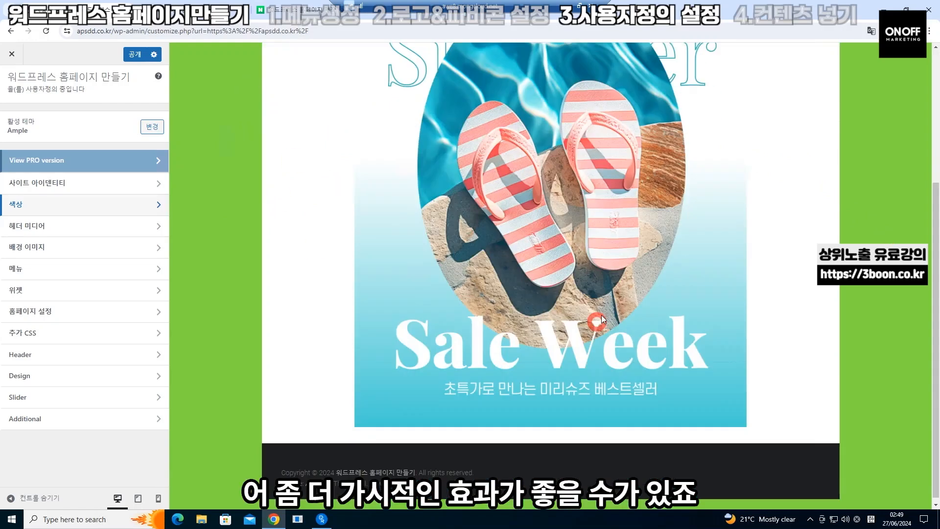
pyautogui.scroll(3, 601, 316)
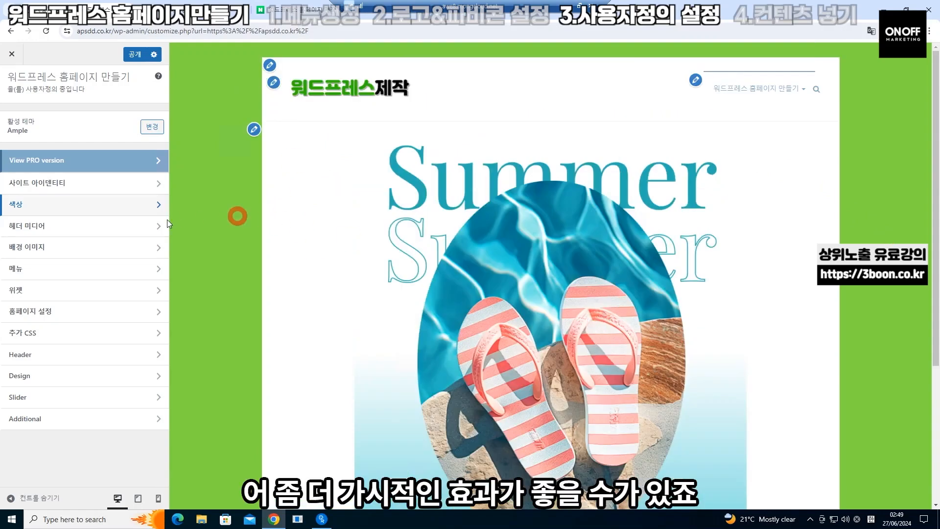
pyautogui.click(133, 55)
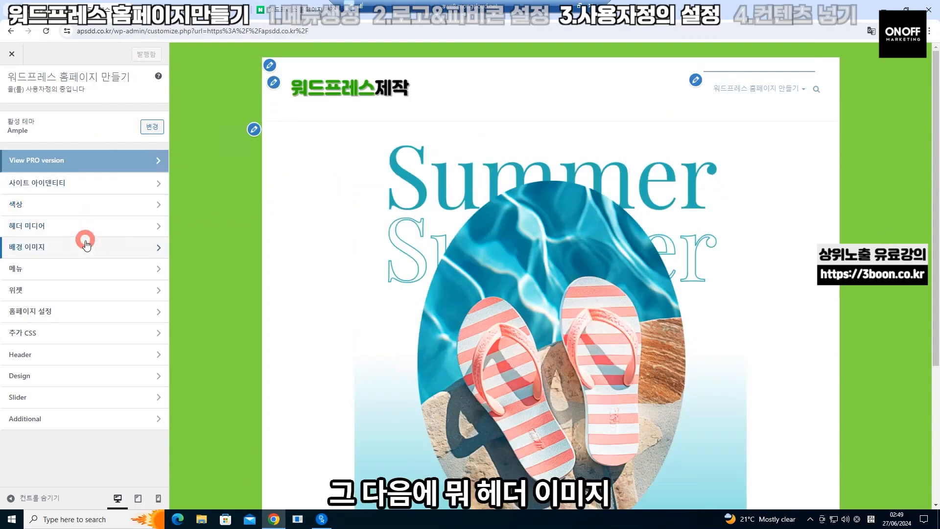
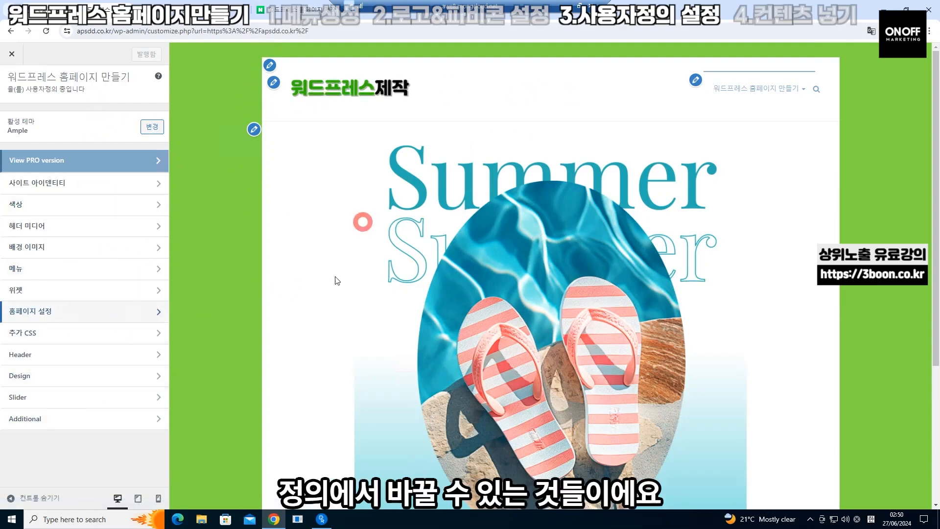
# Look into the Footer Sidebar1 widget area, then close the customizer and return to the live site
pyautogui.click(88, 290)
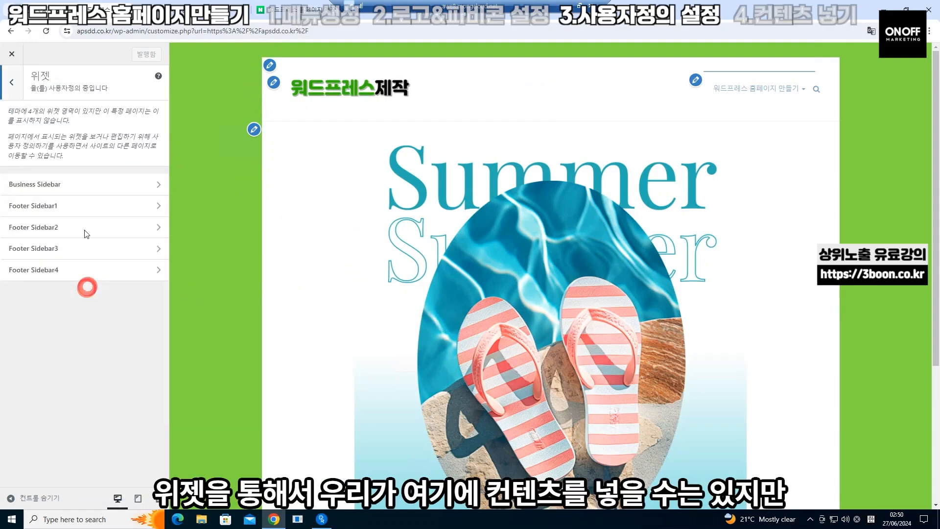
pyautogui.click(137, 209)
pyautogui.click(11, 86)
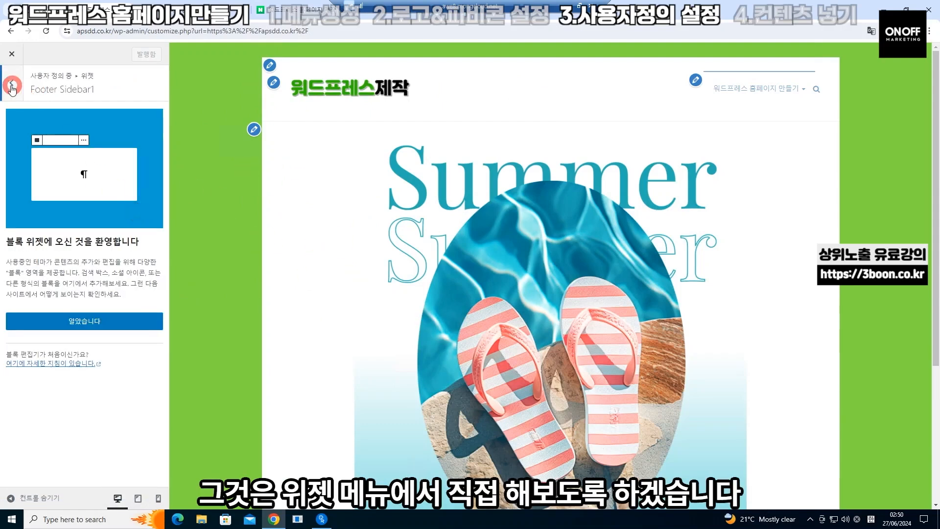
pyautogui.click(16, 57)
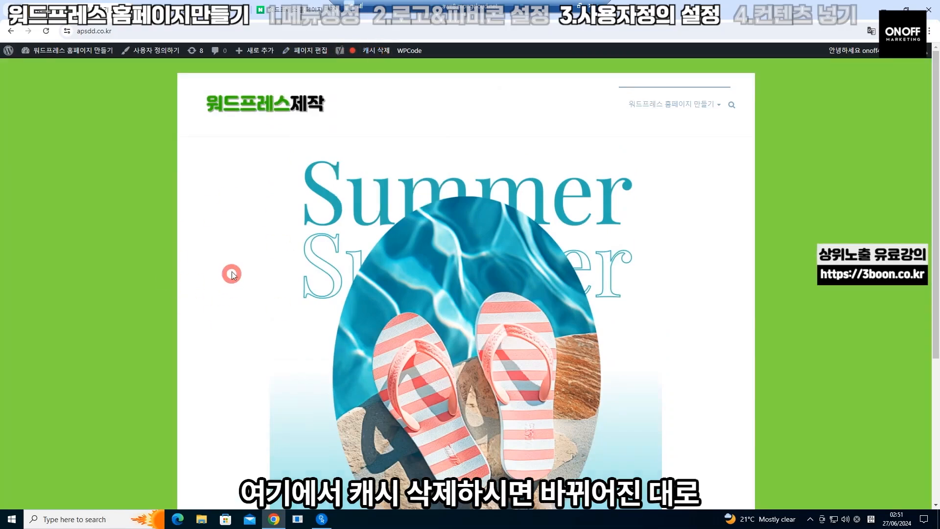
pyautogui.scroll(-5, 196, 292)
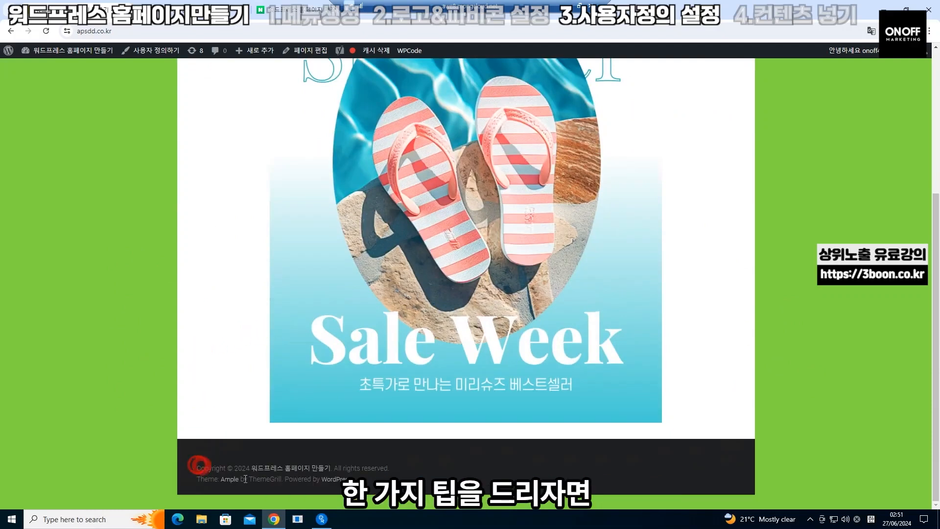
pyautogui.moveTo(197, 468); pyautogui.dragTo(365, 478)
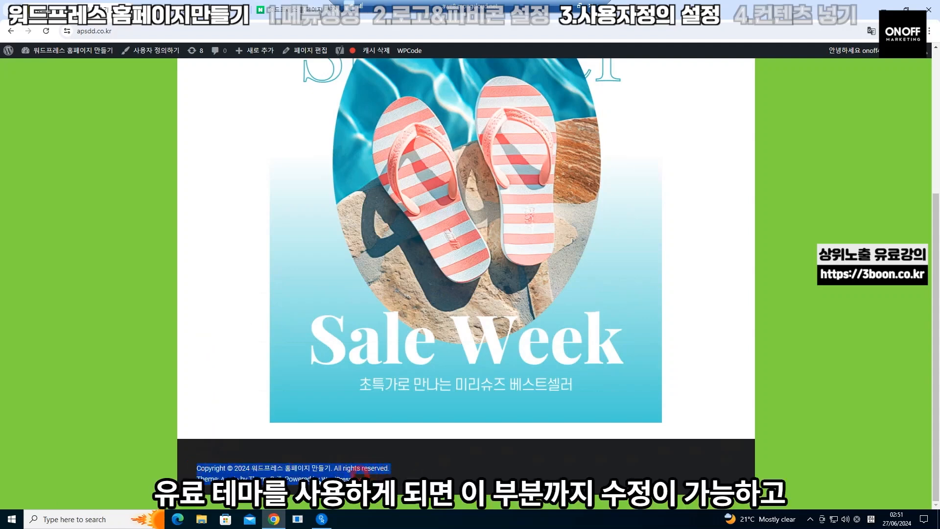
pyautogui.click(200, 469)
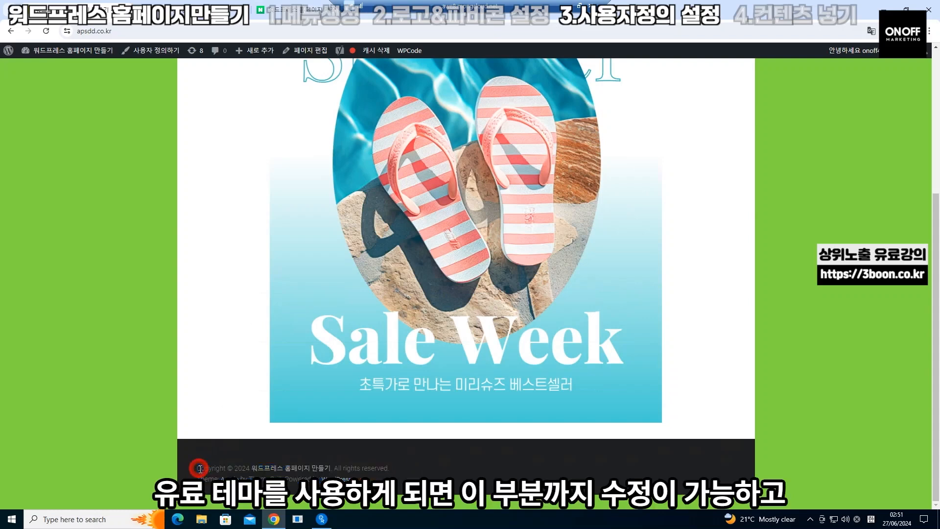
pyautogui.click(193, 369)
pyautogui.scroll(4, 192, 364)
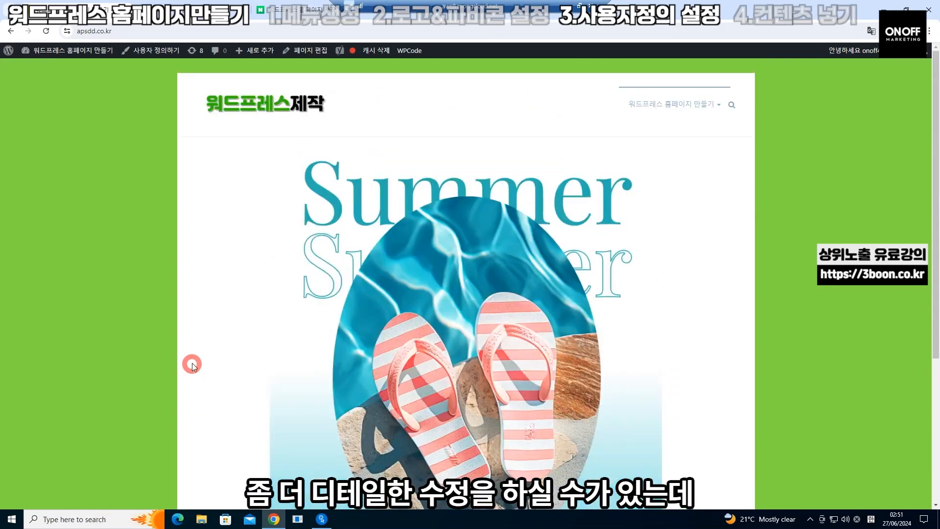
pyautogui.scroll(-4, 192, 366)
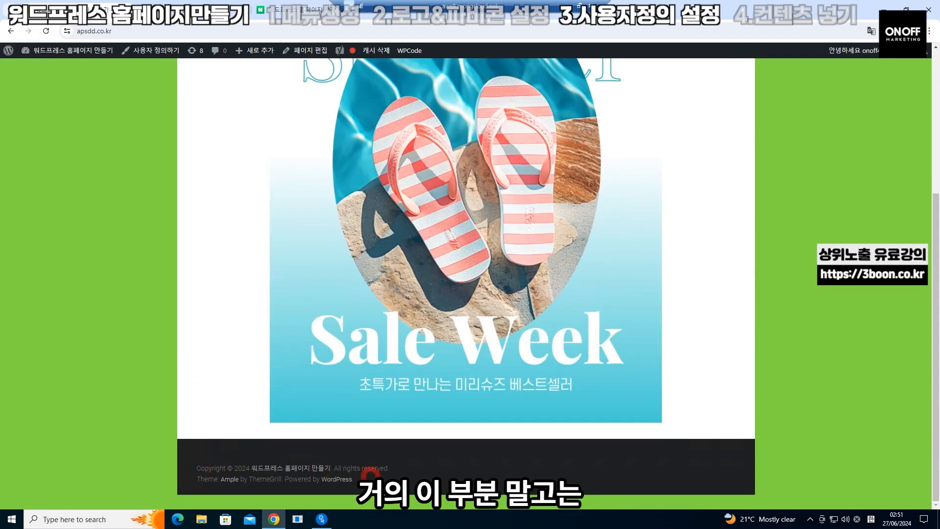
pyautogui.scroll(4, 113, 301)
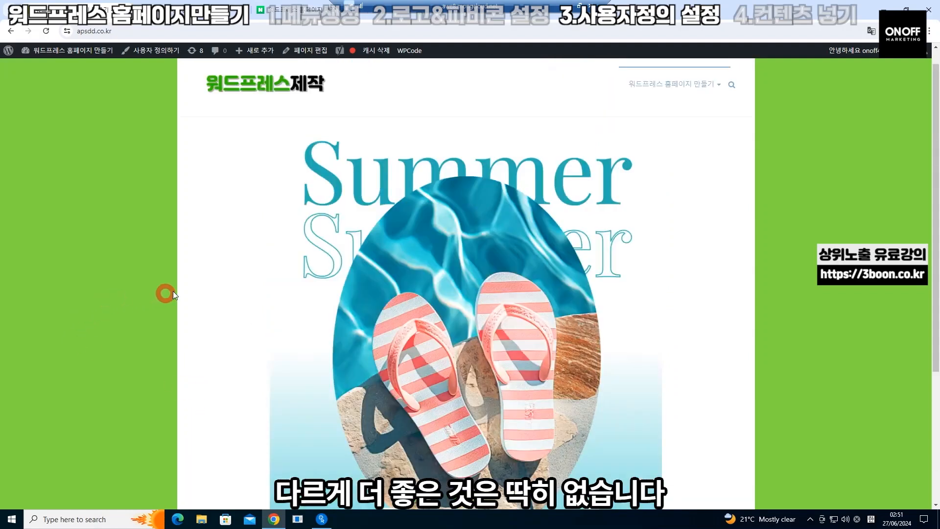
pyautogui.scroll(1, 173, 291)
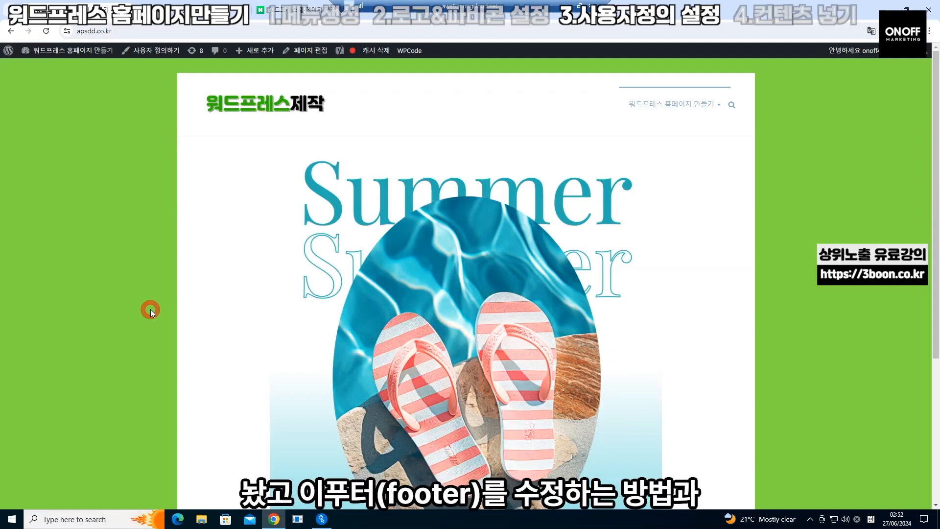
pyautogui.scroll(-4, 181, 299)
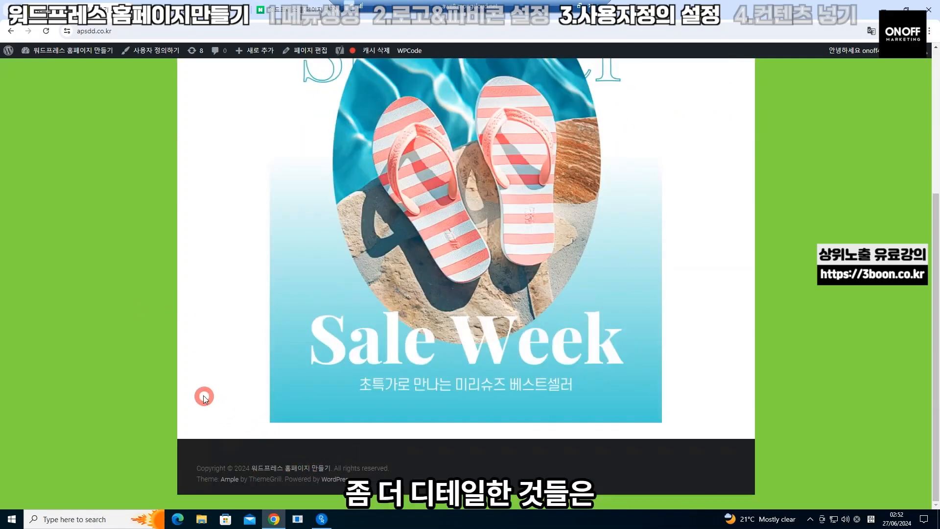
pyautogui.scroll(4, 204, 395)
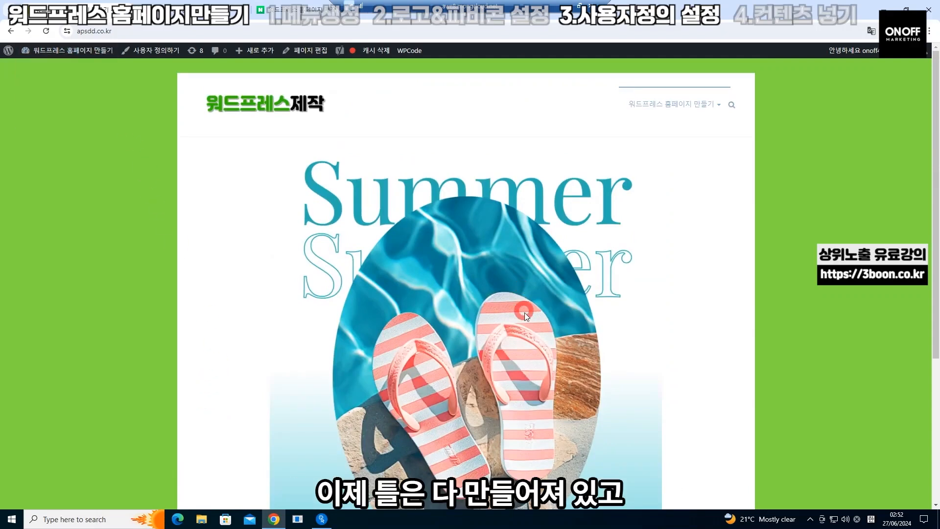
pyautogui.scroll(-3, 524, 312)
pyautogui.scroll(3, 525, 312)
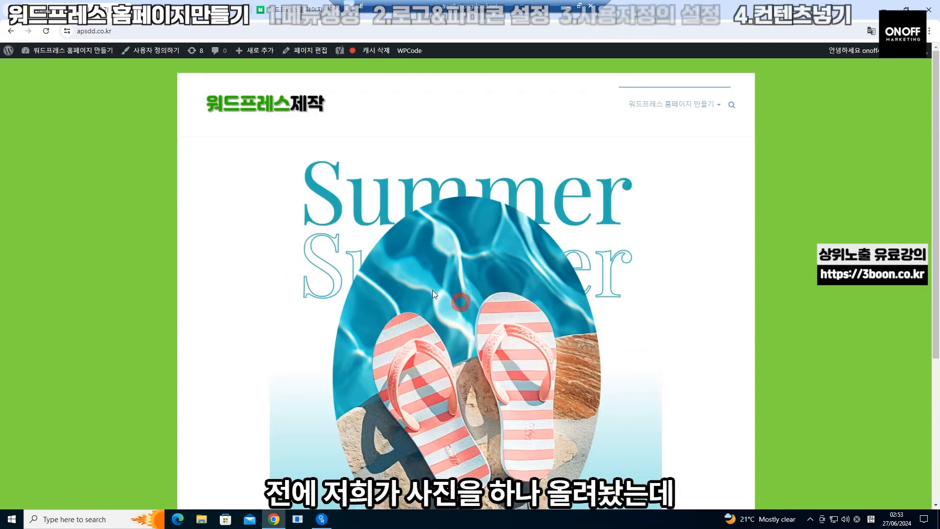
pyautogui.scroll(-2, 460, 284)
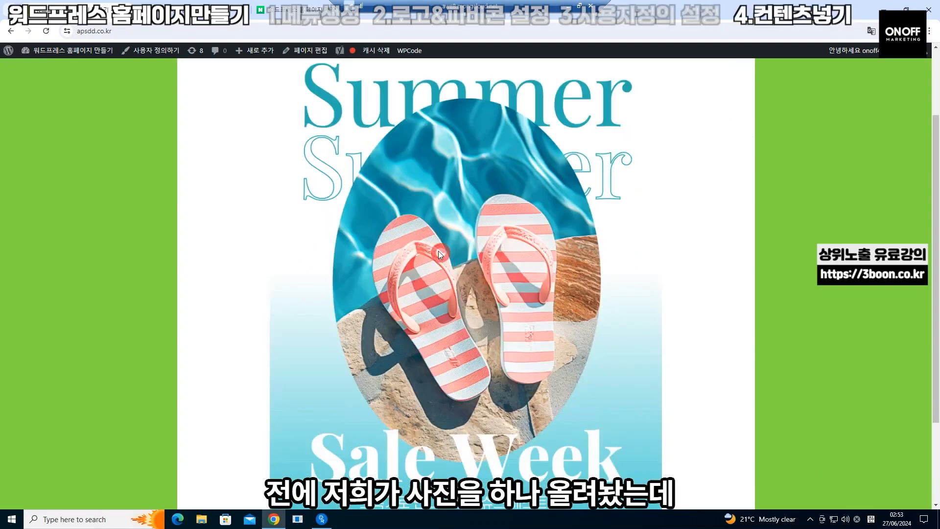
# Go to Appearance > Widgets and expand the Business Sidebar widget area
pyautogui.moveTo(60, 51)
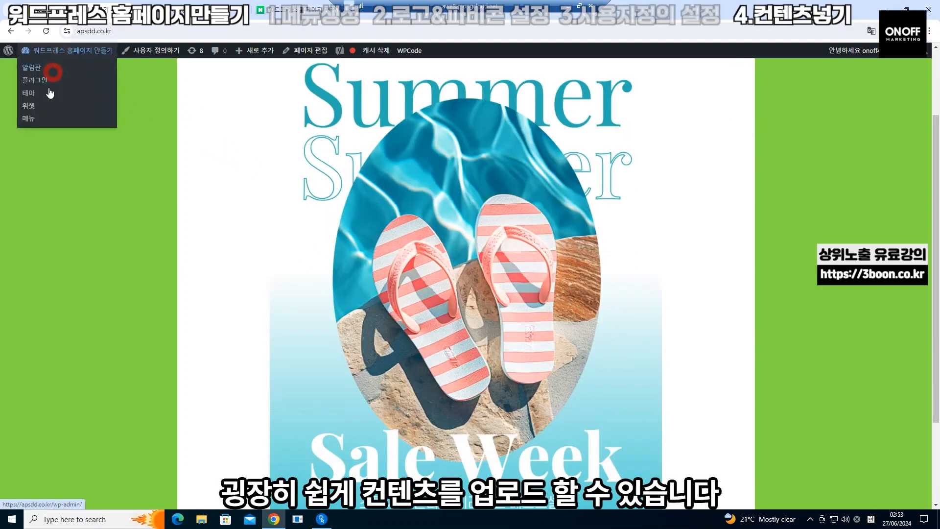
pyautogui.click(30, 105)
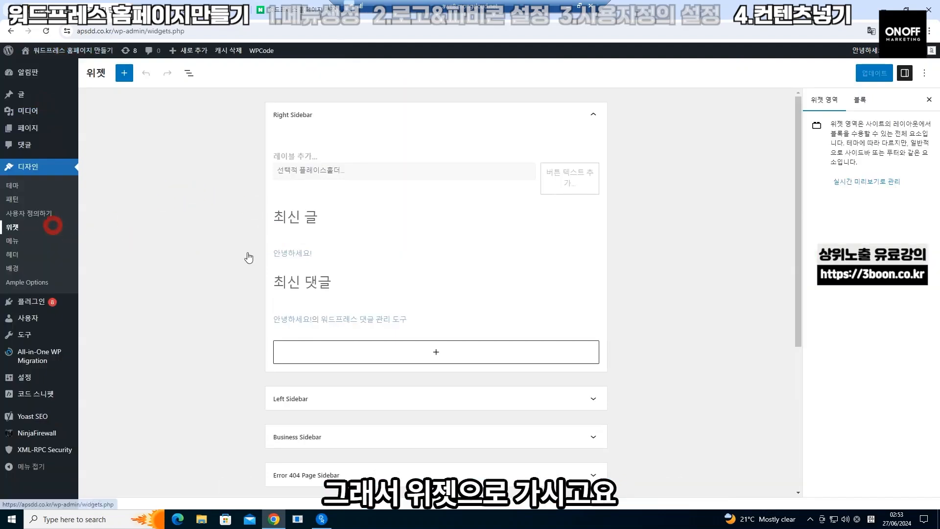
pyautogui.scroll(-4, 313, 257)
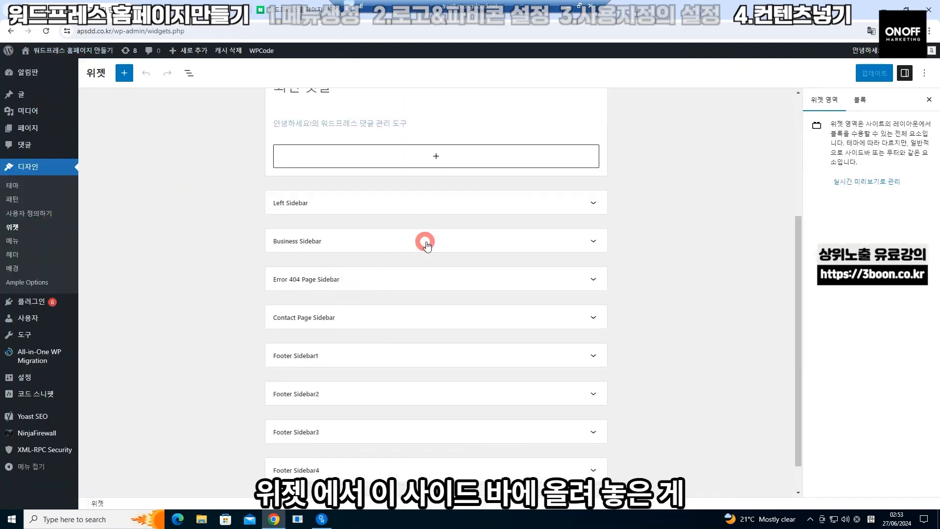
pyautogui.click(426, 243)
pyautogui.scroll(-5, 376, 314)
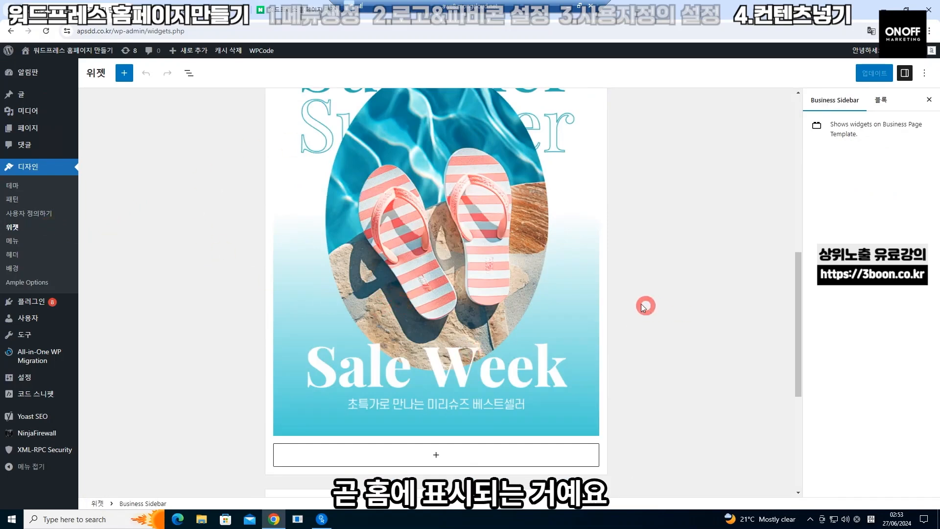
pyautogui.scroll(-4, 646, 306)
# Add two Image blocks below the banner: the uploaded Miri Shose image and Summer Collection 2040
pyautogui.click(436, 259)
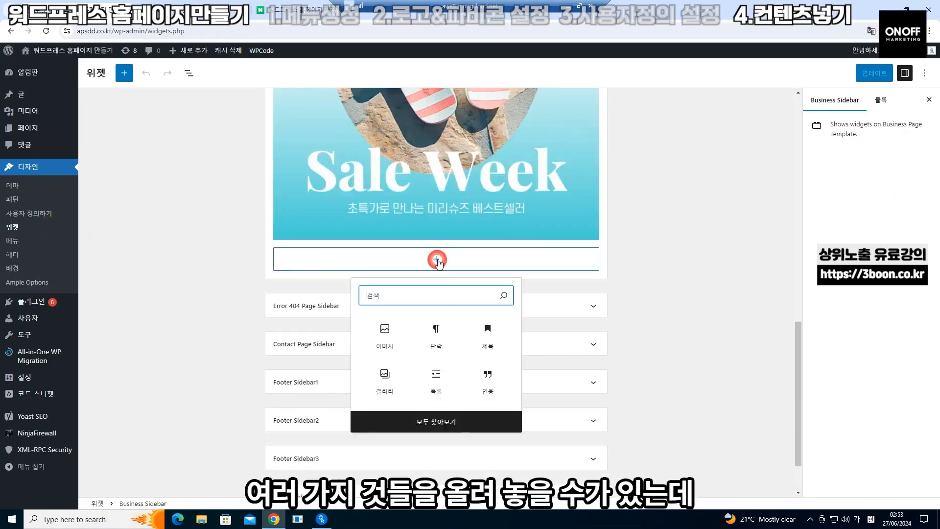
pyautogui.click(386, 333)
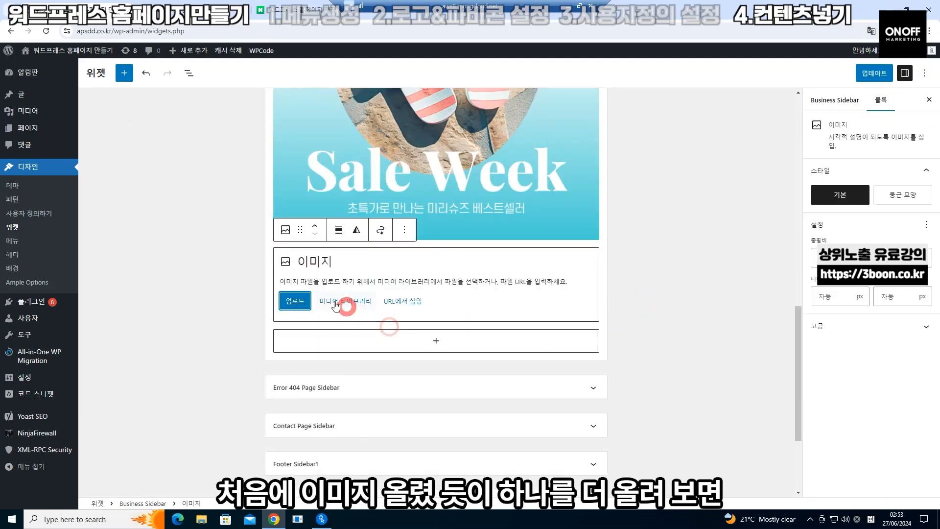
pyautogui.click(300, 302)
pyautogui.doubleClick(173, 88)
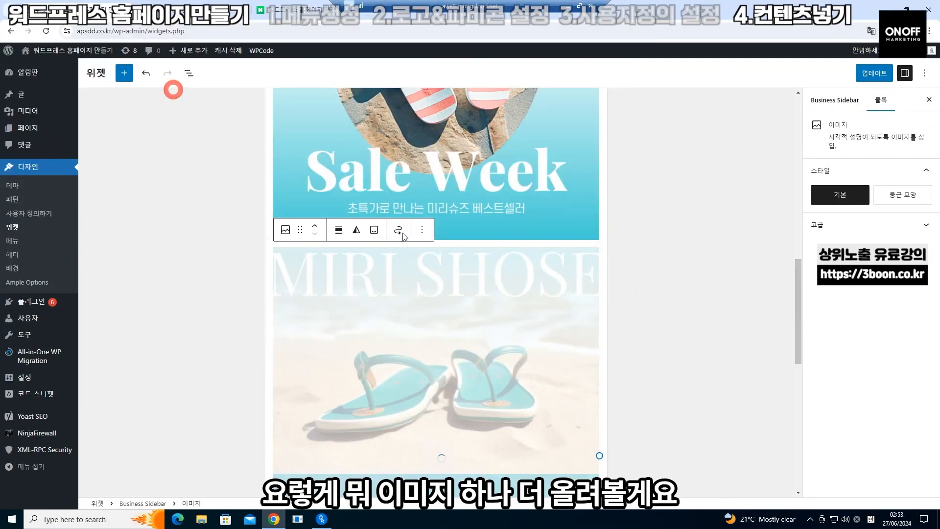
pyautogui.scroll(-9, 409, 286)
pyautogui.click(443, 240)
pyautogui.click(385, 315)
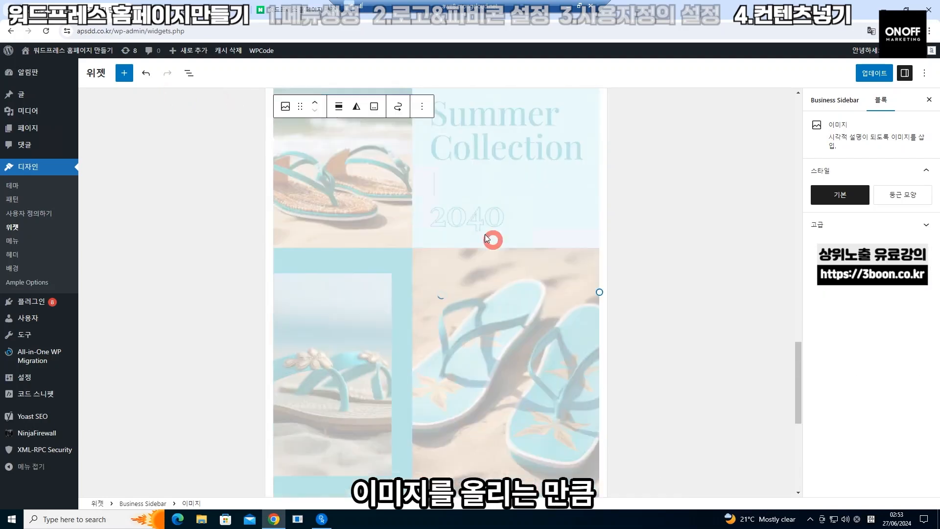
pyautogui.scroll(-2, 485, 234)
# Update the widgets and view the live site with the new sidebar images
pyautogui.click(877, 73)
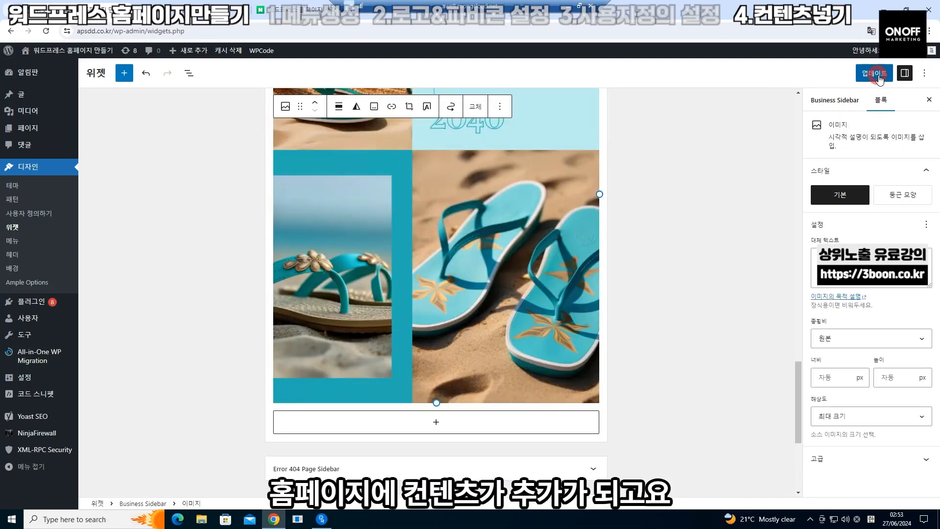
pyautogui.moveTo(64, 51)
pyautogui.click(58, 67)
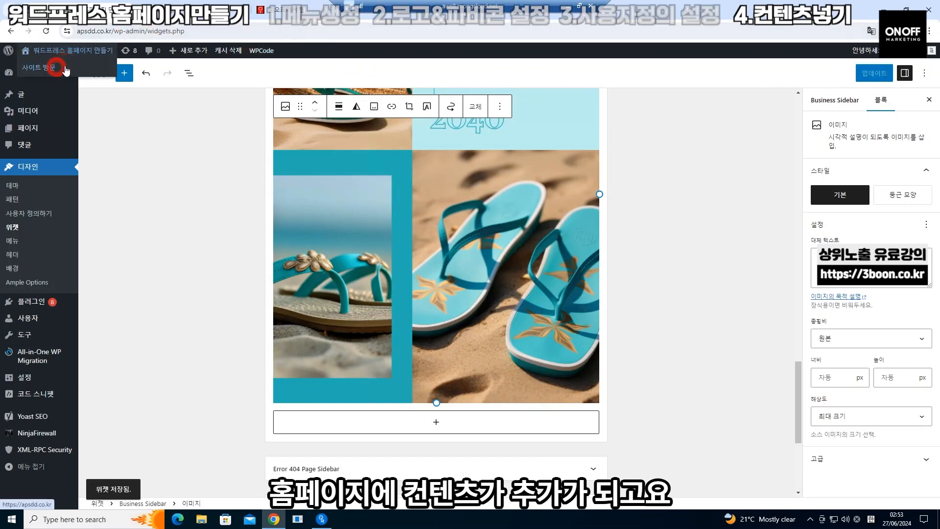
pyautogui.scroll(-20, 510, 327)
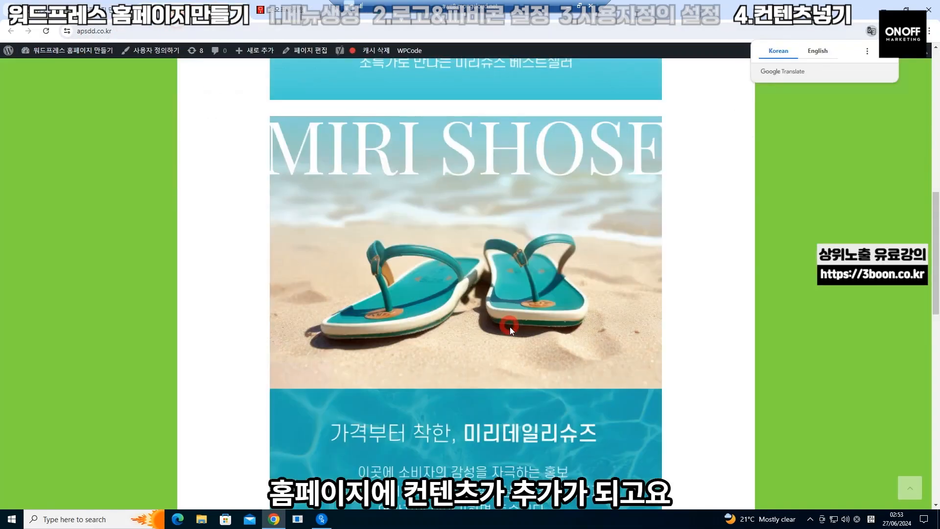
pyautogui.scroll(20, 509, 327)
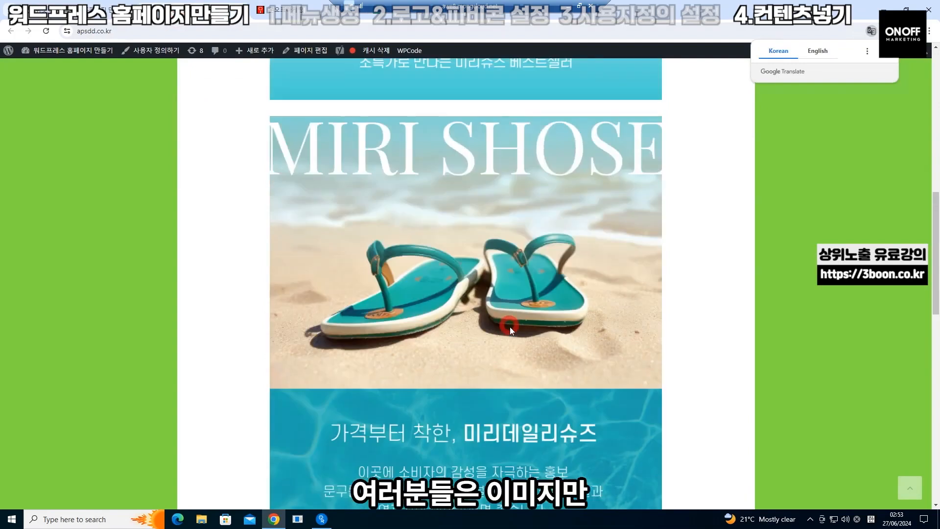
pyautogui.scroll(-18, 480, 259)
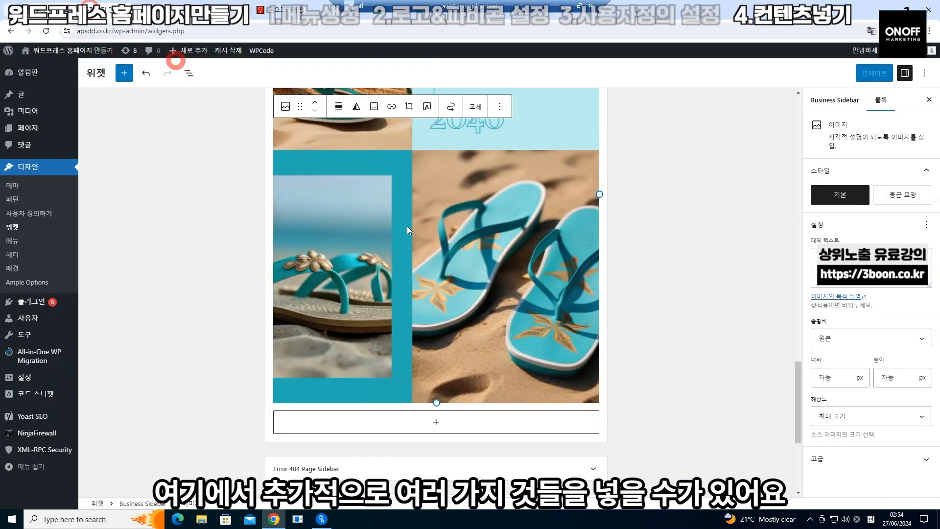
# Add a paragraph under the image containing the pasted 워드프레스 홈페이지 만들기 line
pyautogui.click(449, 421)
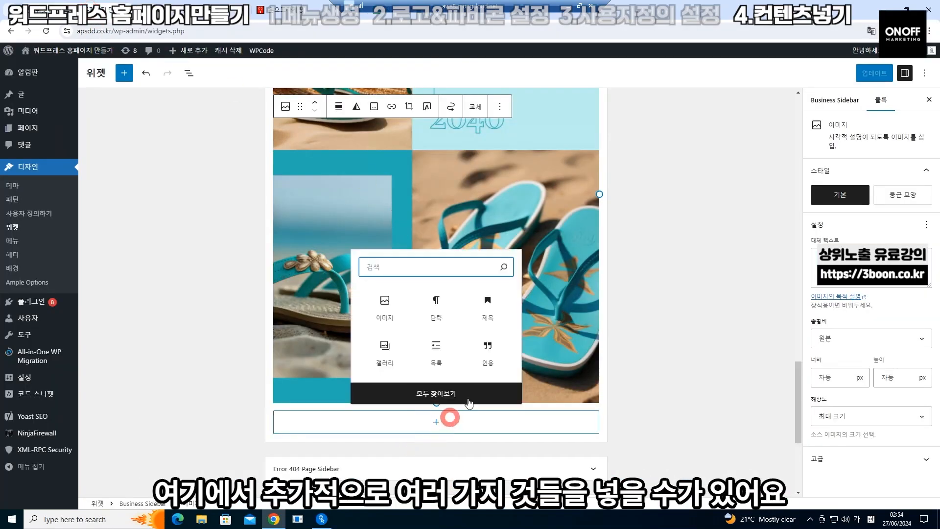
pyautogui.click(438, 309)
pyautogui.scroll(-2, 418, 375)
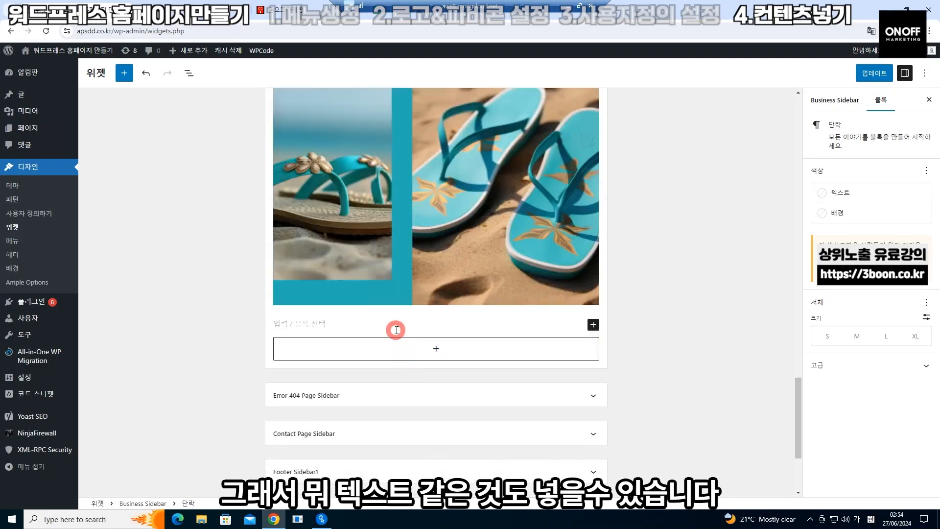
pyautogui.write('워드프레스 홈페이지 만들기')
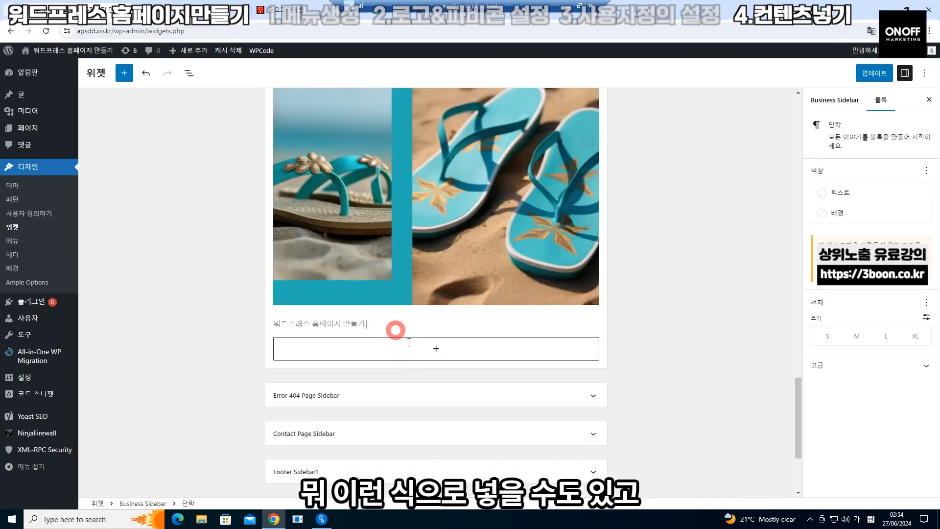
# Insert a YouTube embed block from the full block library
pyautogui.click(410, 346)
pyautogui.click(414, 348)
pyautogui.click(426, 354)
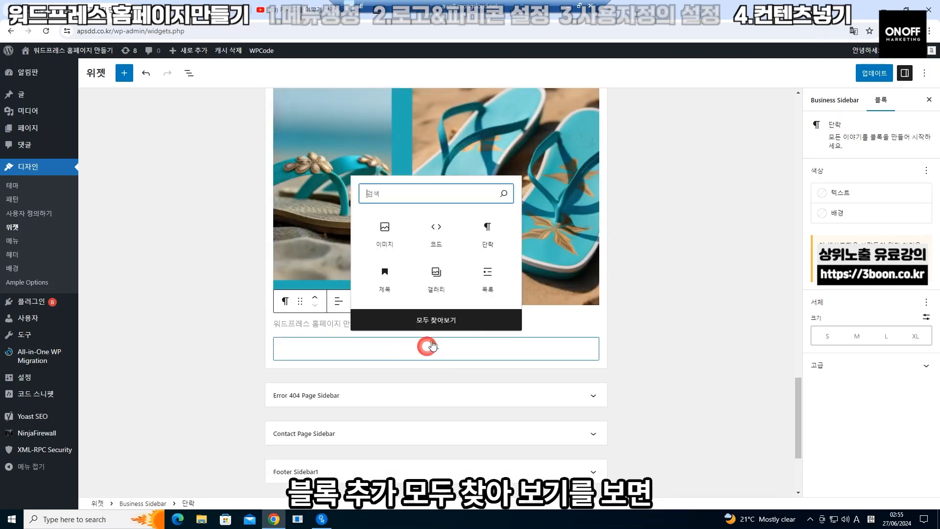
pyautogui.click(455, 319)
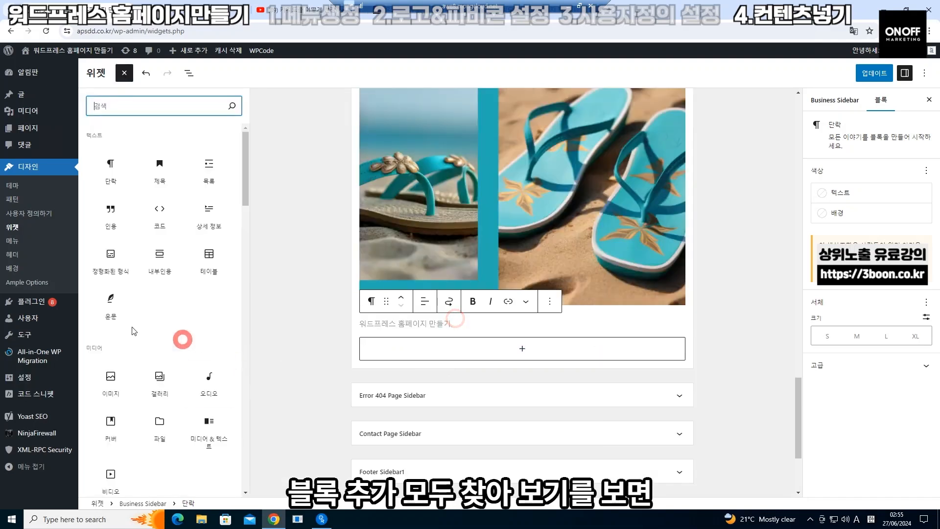
pyautogui.scroll(-15, 196, 348)
pyautogui.click(203, 349)
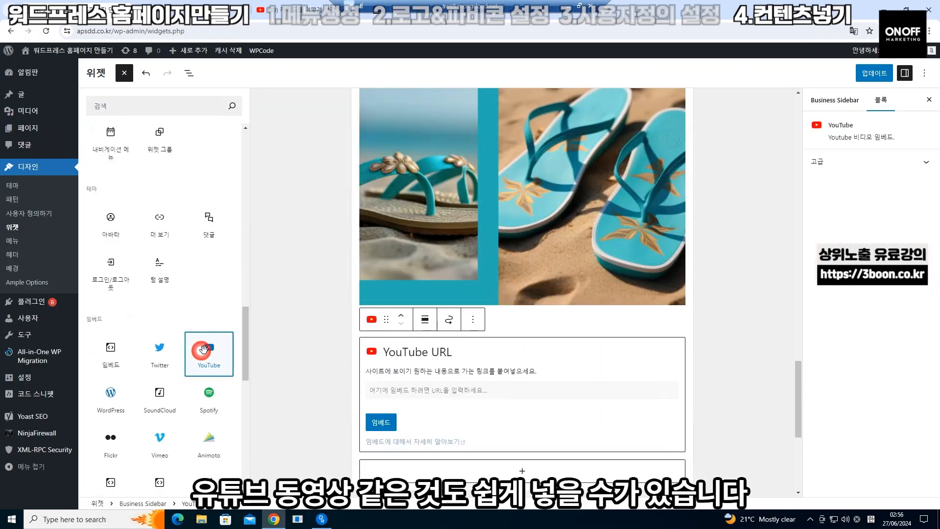
# Copy the video's youtu.be share link from YouTube, paste it into the block and embed it
pyautogui.click(380, 390)
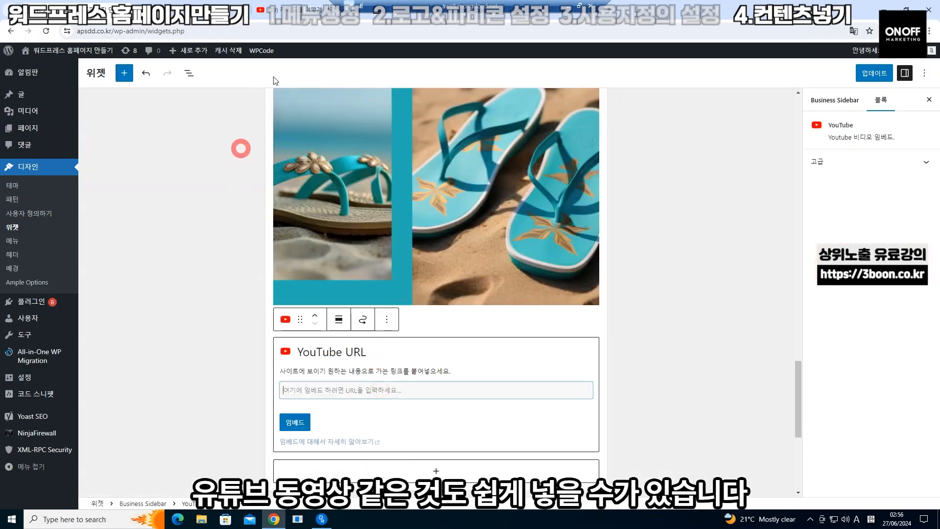
pyautogui.click(289, 16)
pyautogui.click(295, 403)
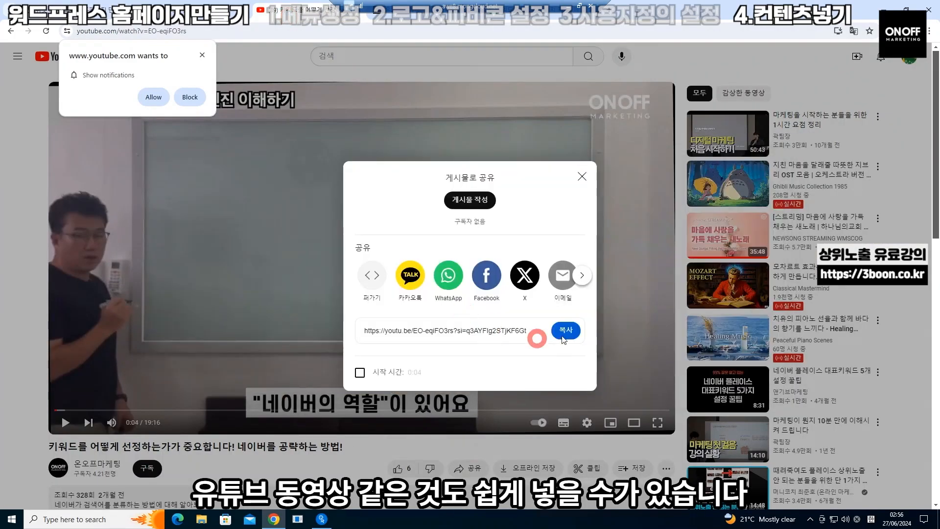
pyautogui.click(566, 329)
pyautogui.click(78, 10)
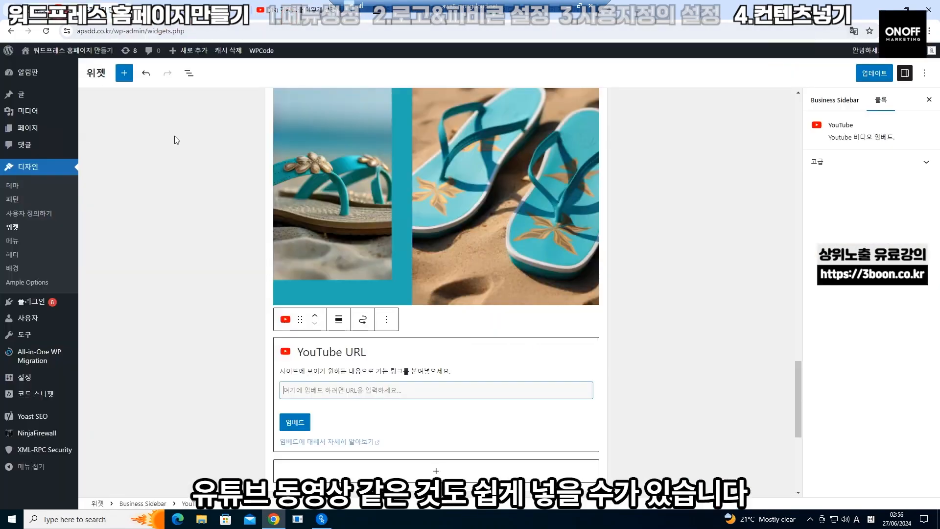
pyautogui.click(333, 389)
pyautogui.hotkey('ctrl', 'v')
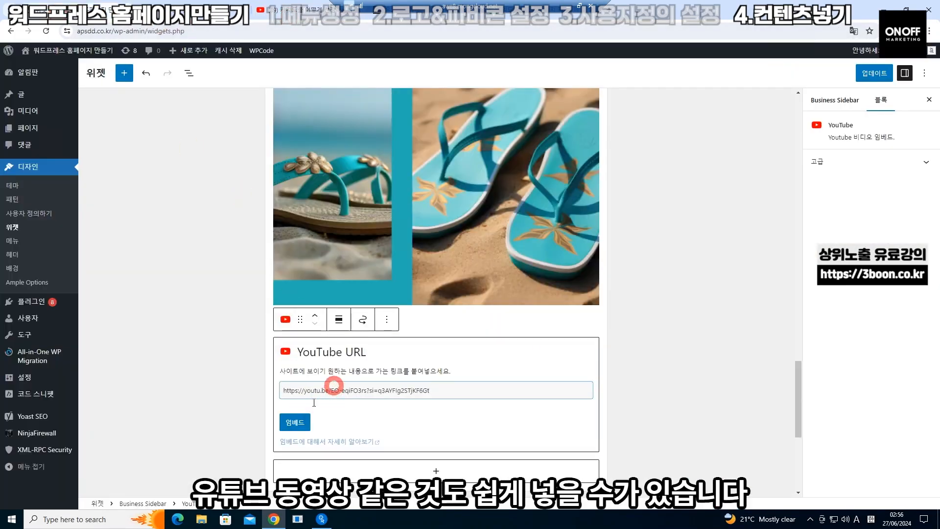
pyautogui.click(298, 422)
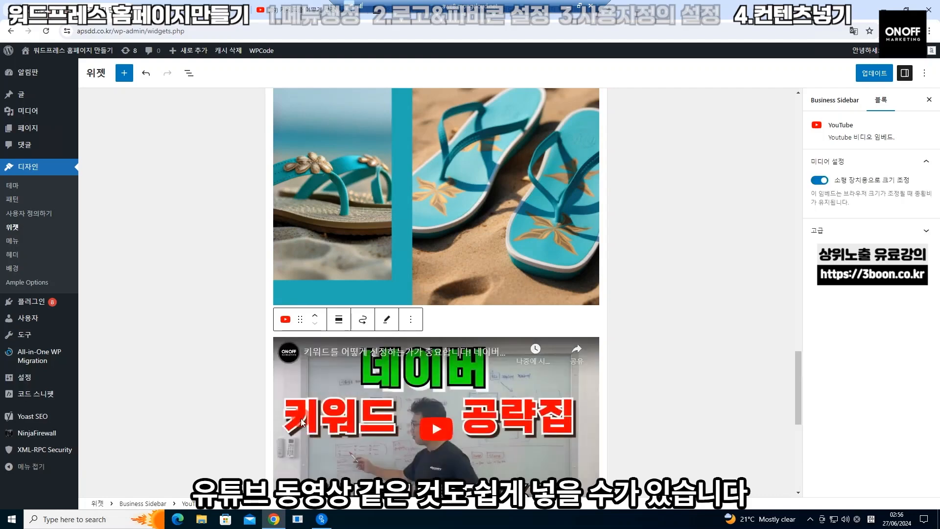
pyautogui.scroll(-5, 300, 418)
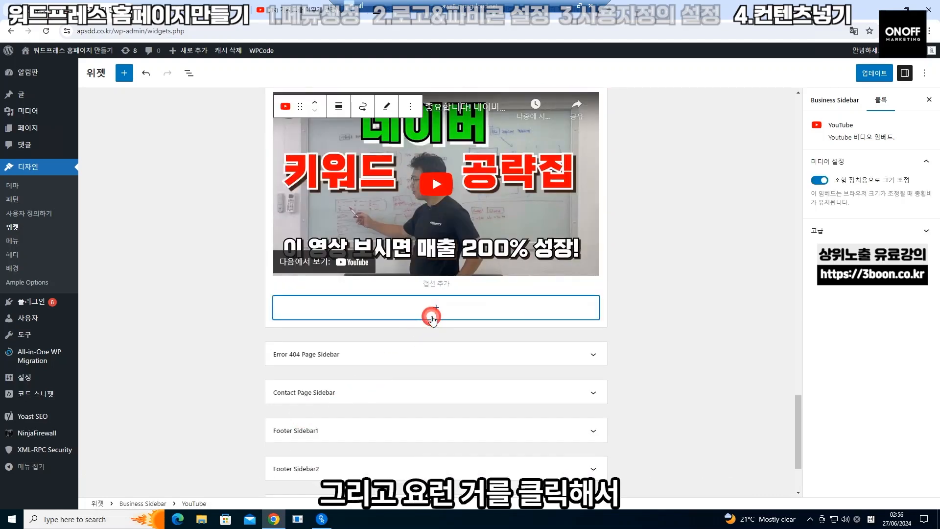
pyautogui.click(432, 319)
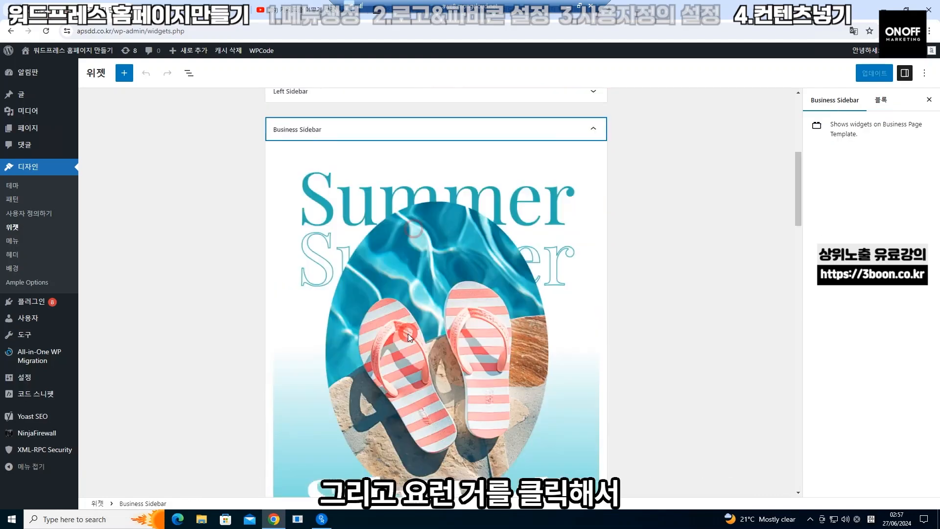
pyautogui.scroll(-5, 408, 333)
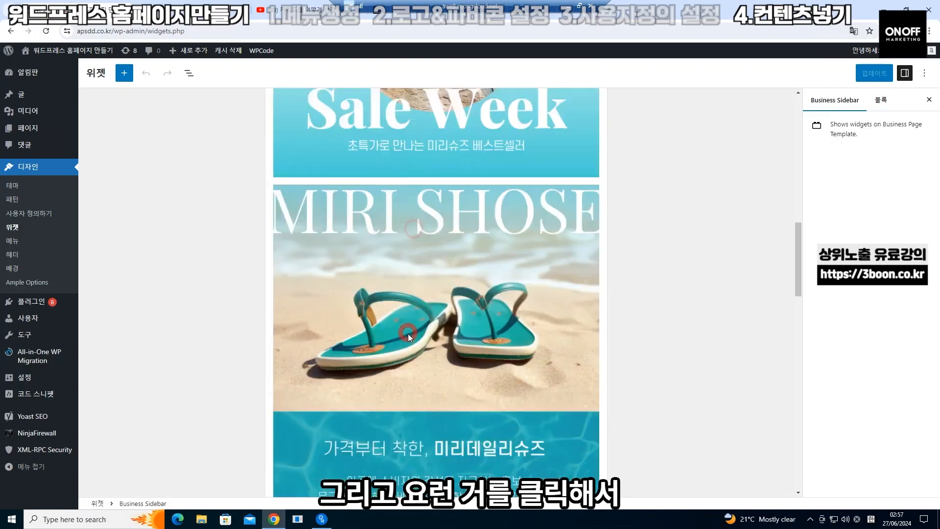
pyautogui.click(418, 302)
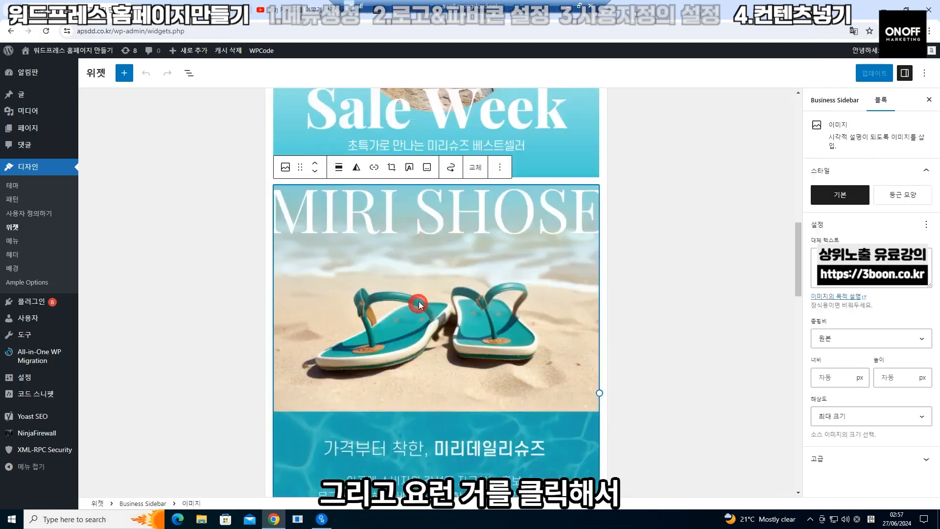
pyautogui.click(378, 167)
pyautogui.hotkey('ctrl', 'v')
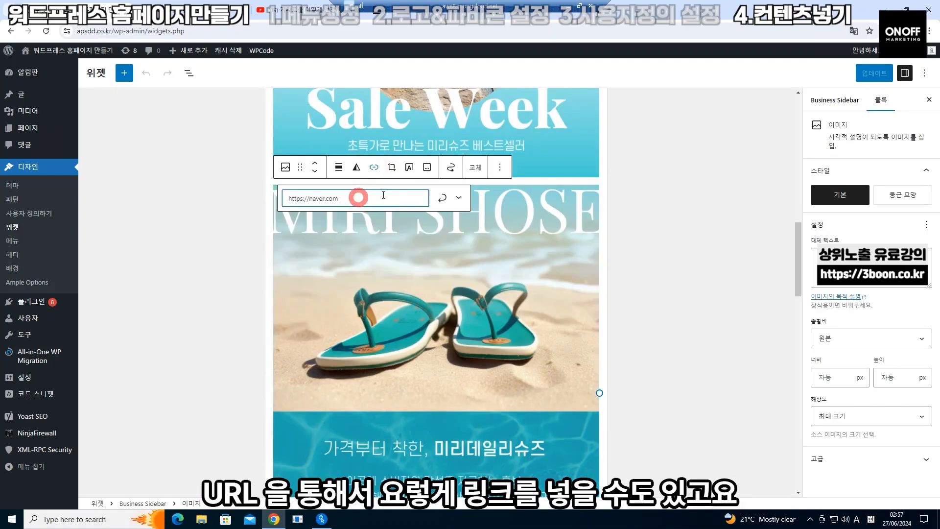
pyautogui.click(442, 197)
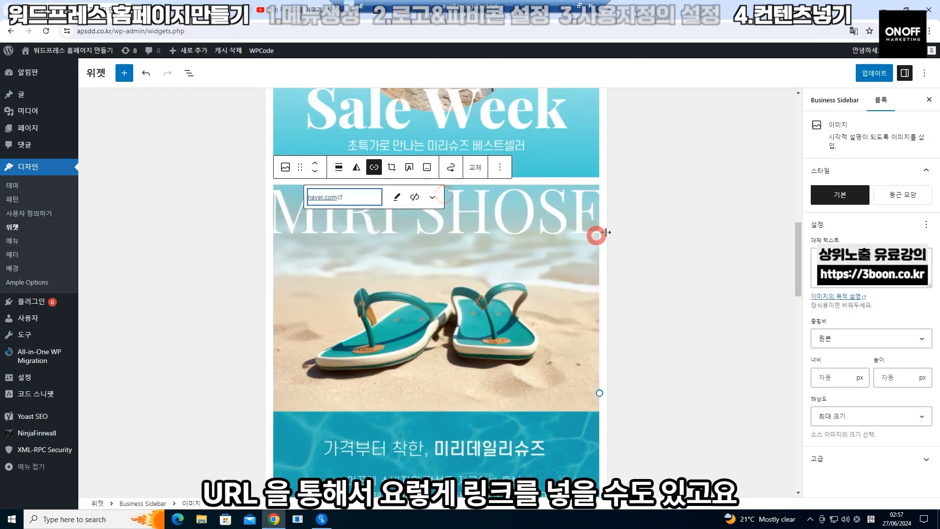
pyautogui.click(654, 242)
# Give the Summer Collection image a tel: phone-number link
pyautogui.scroll(-3, 452, 321)
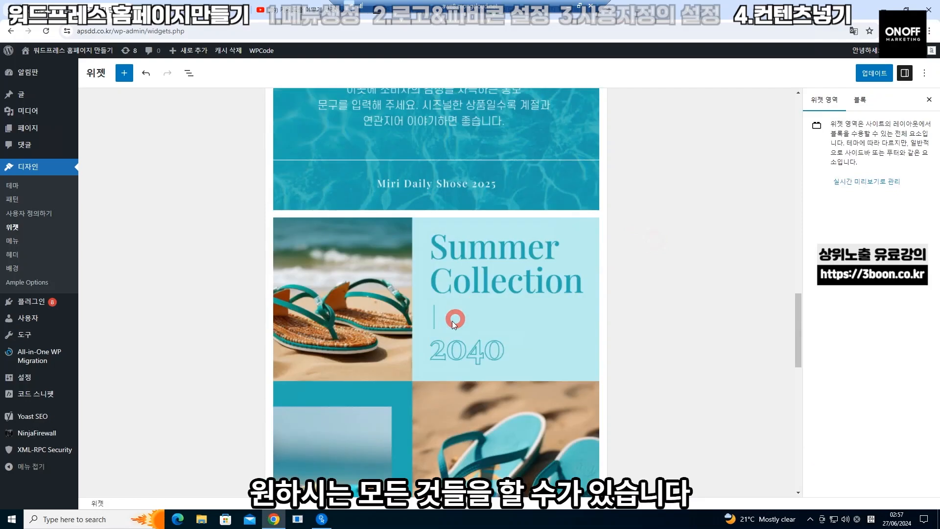
pyautogui.click(451, 321)
pyautogui.click(374, 201)
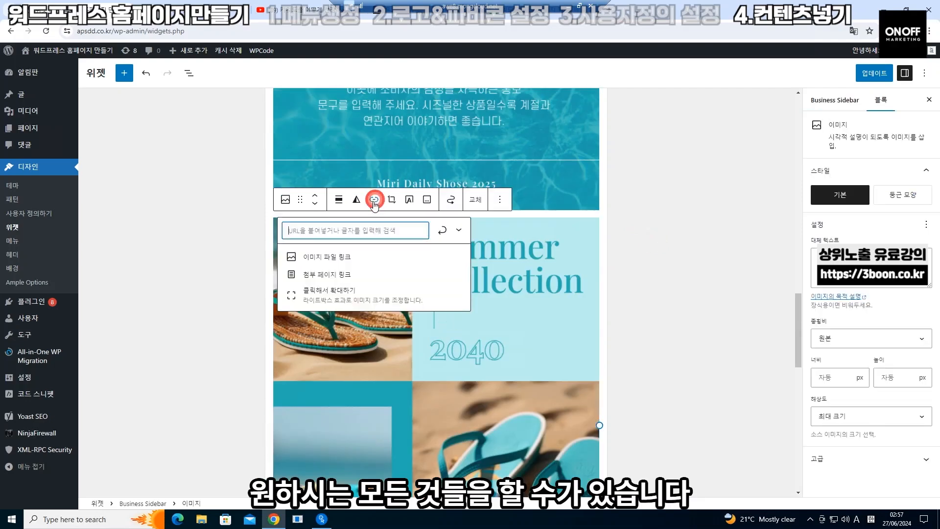
pyautogui.click(353, 233)
pyautogui.write('te')
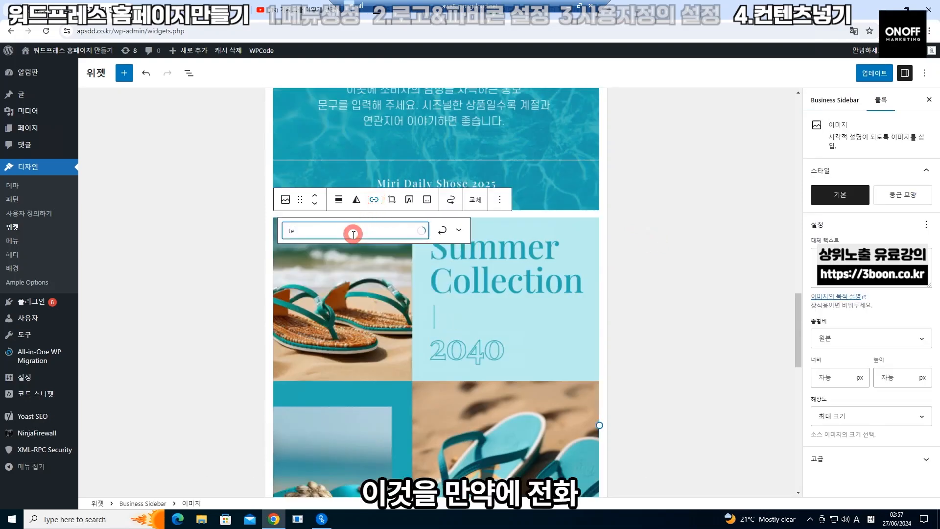
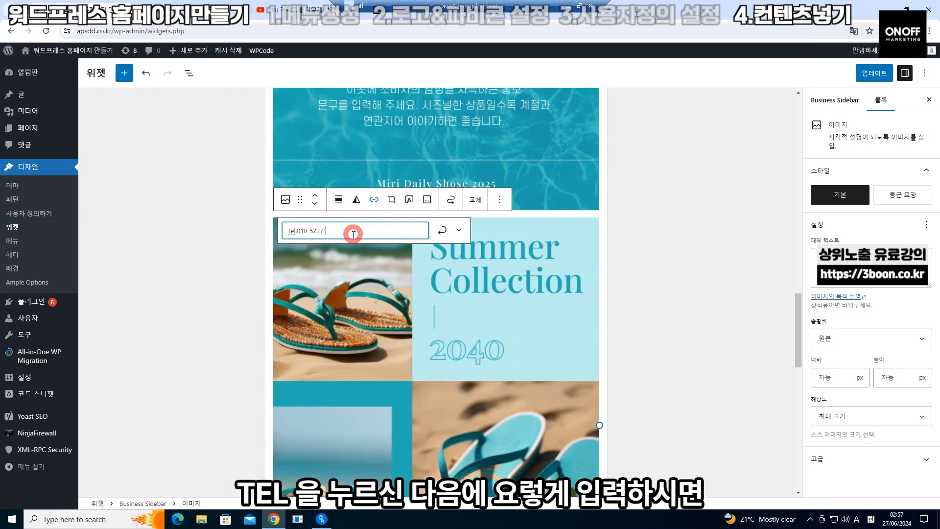
pyautogui.click(441, 235)
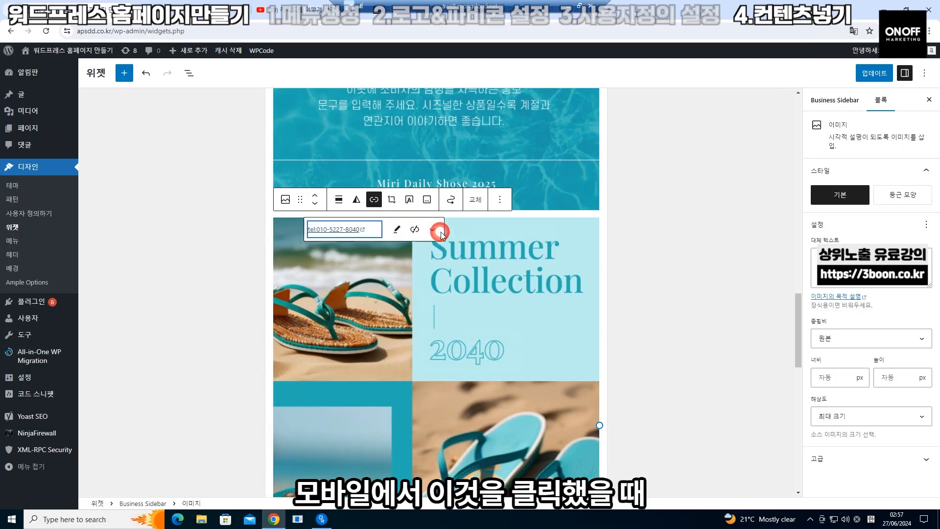
pyautogui.click(629, 286)
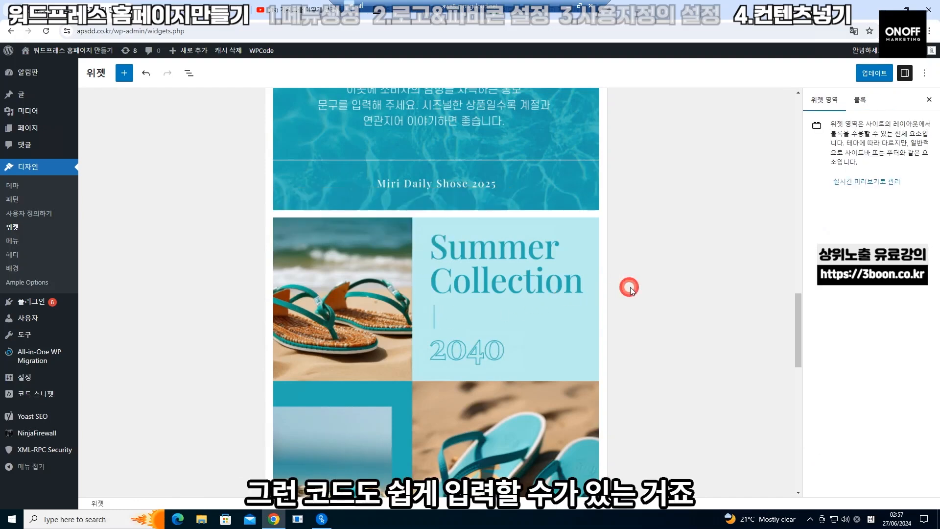
# Scroll through the Business Sidebar widgets to review the images, text and video
pyautogui.scroll(-4, 457, 367)
pyautogui.scroll(-2, 457, 368)
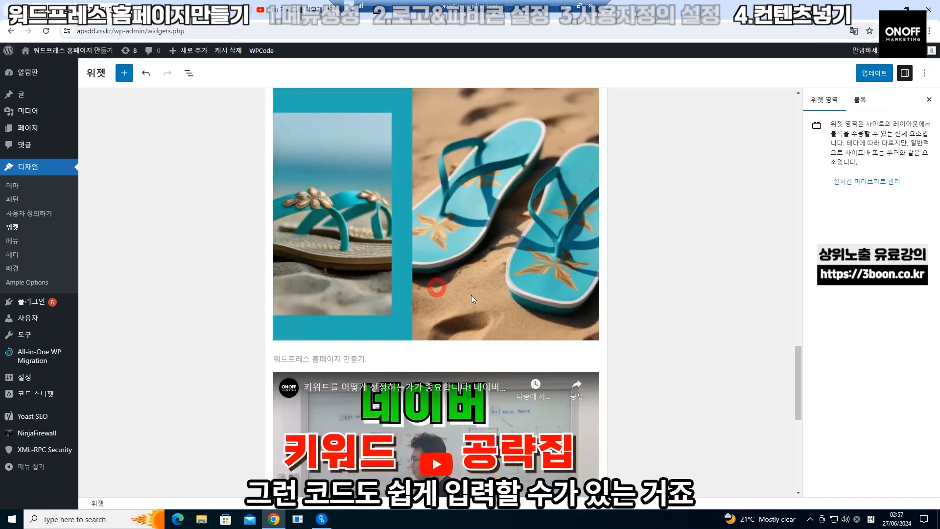
pyautogui.scroll(-3, 473, 299)
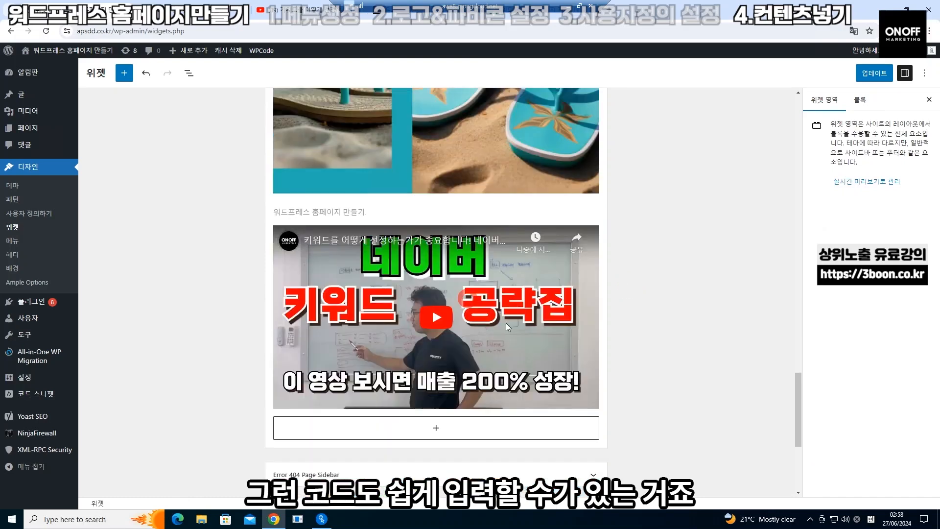
pyautogui.scroll(15, 384, 263)
pyautogui.scroll(3, 392, 272)
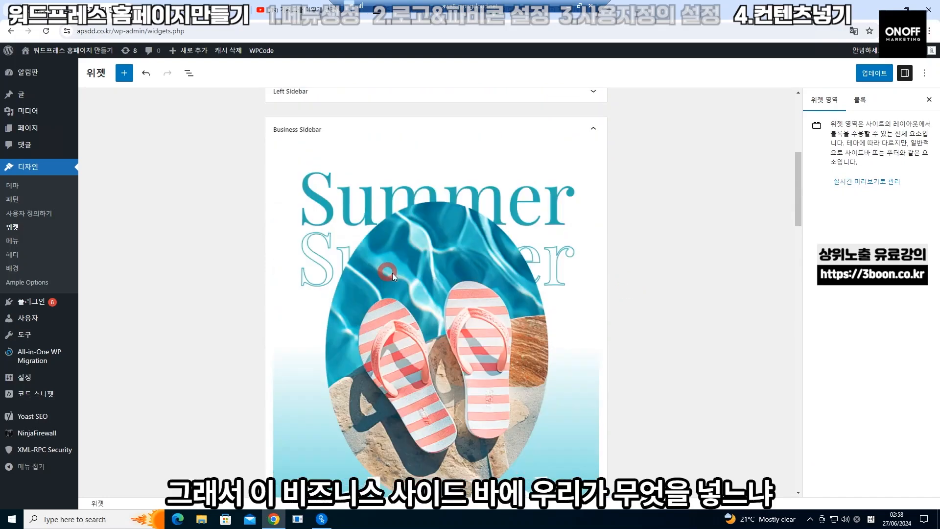
pyautogui.scroll(-3, 392, 272)
pyautogui.scroll(-15, 478, 355)
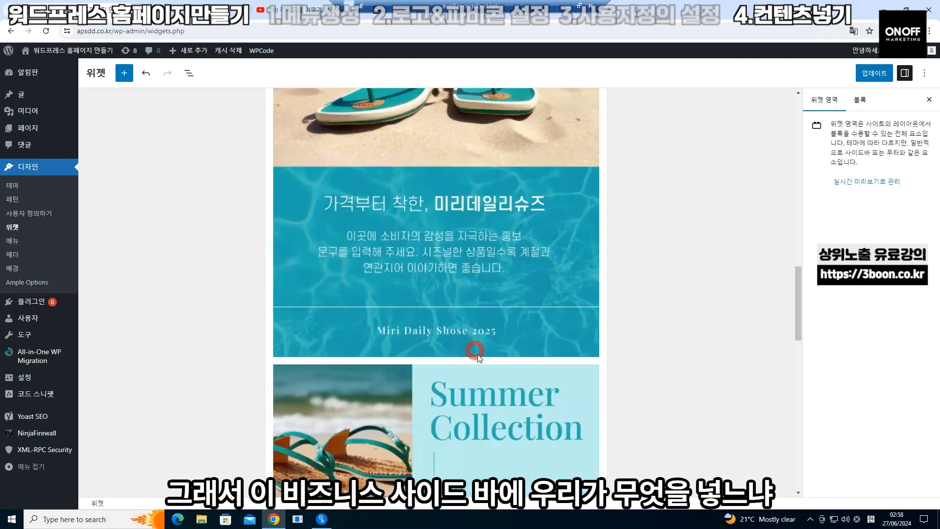
pyautogui.scroll(-5, 477, 354)
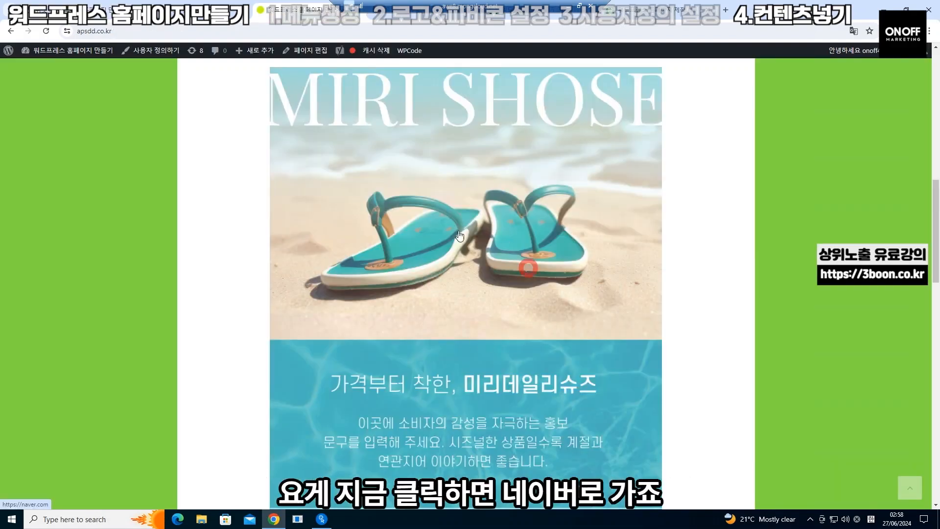
# Test the MIRI SHOSE Naver link and the Summer Collection phone link, then return to Widgets
pyautogui.click(411, 240)
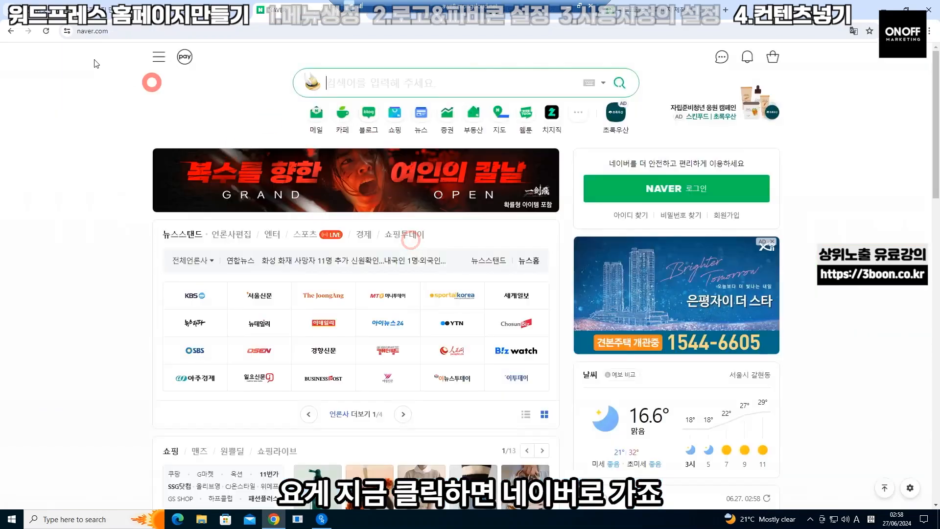
pyautogui.click(11, 31)
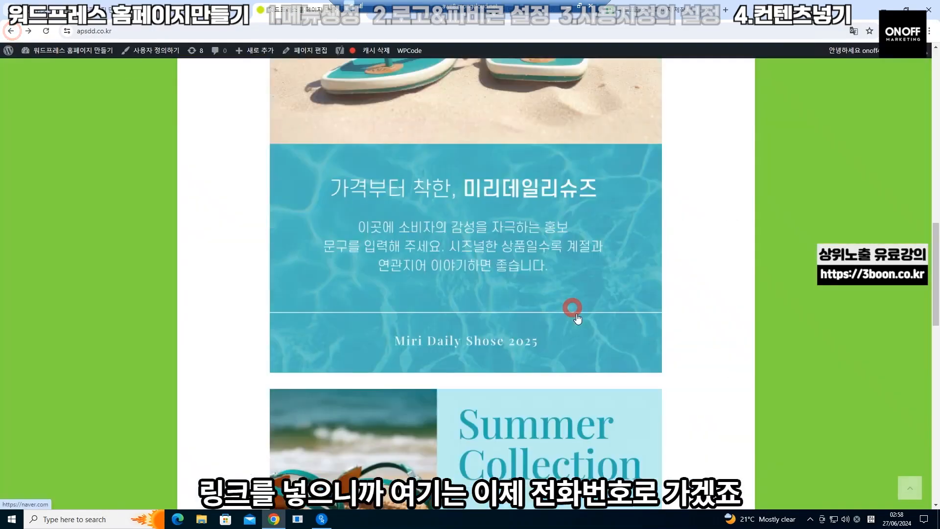
pyautogui.scroll(-5, 578, 318)
pyautogui.click(443, 294)
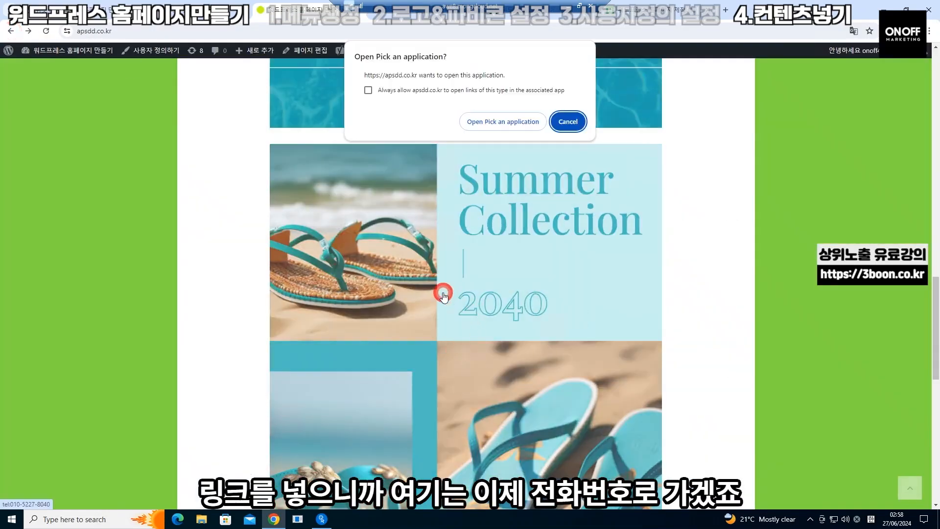
pyautogui.click(564, 122)
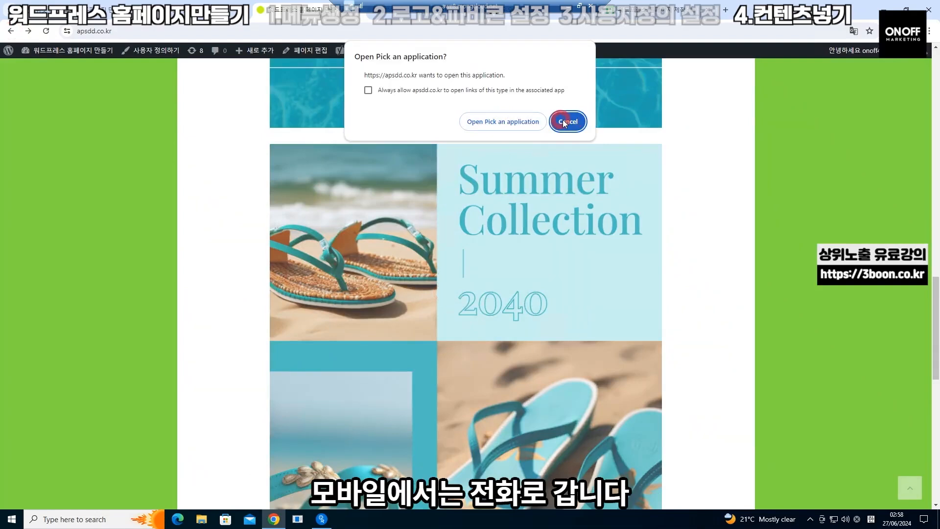
pyautogui.scroll(8, 466, 350)
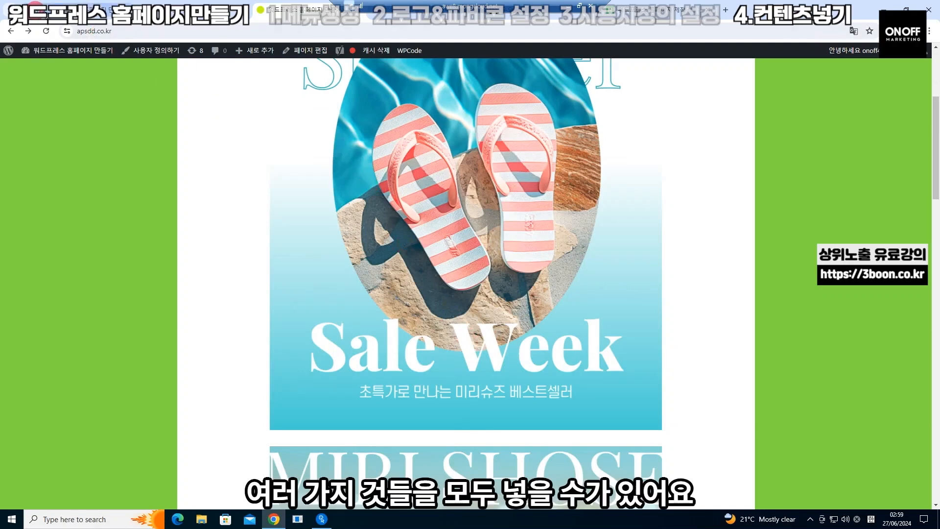
pyautogui.click(48, 7)
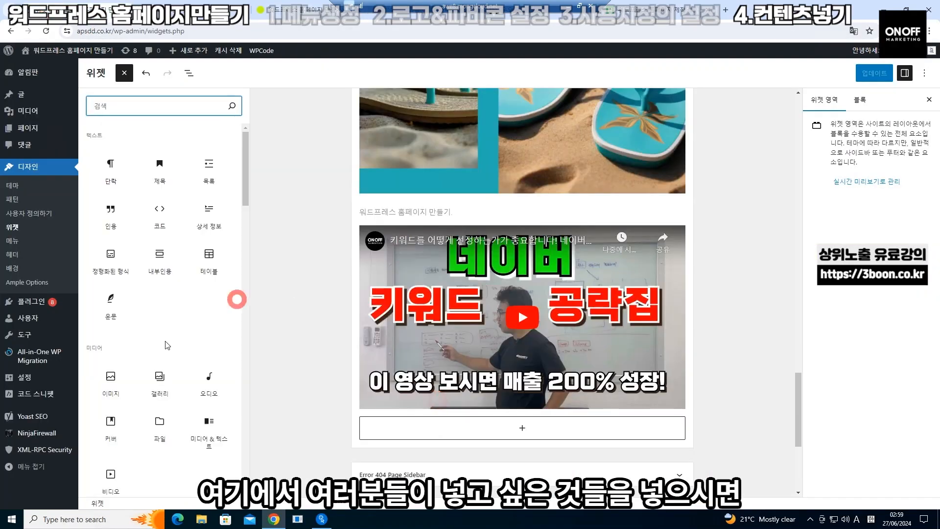
pyautogui.scroll(-8, 165, 346)
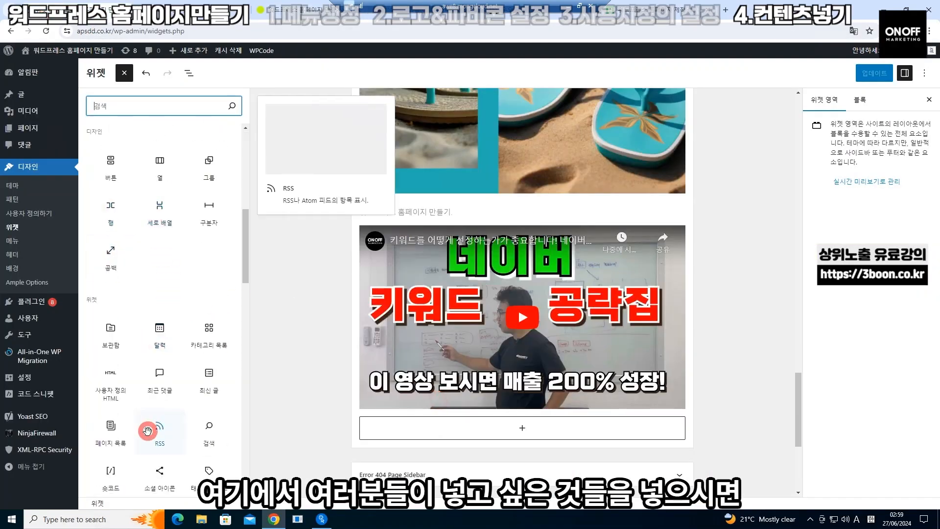
# Scroll down the live front page below the summer flip-flop banner
pyautogui.scroll(-8, 145, 371)
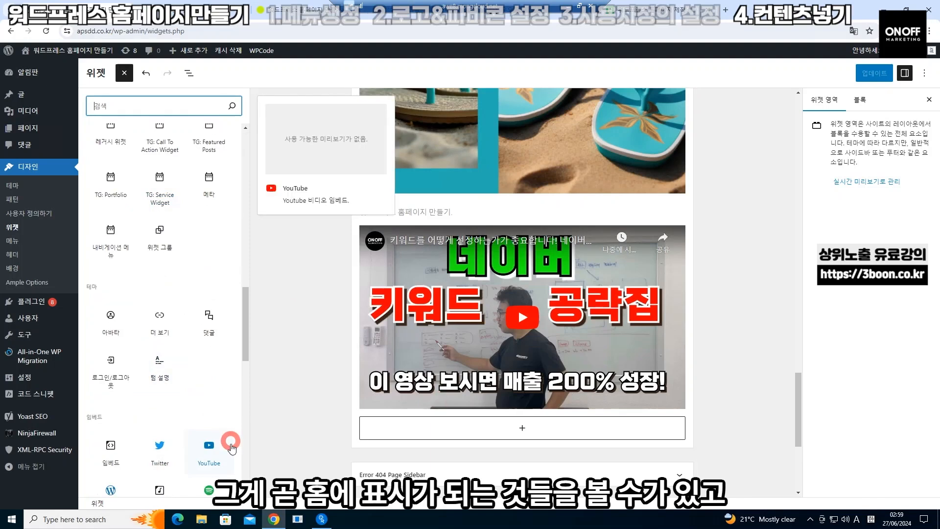
pyautogui.scroll(-3, 151, 379)
pyautogui.scroll(-9, 150, 380)
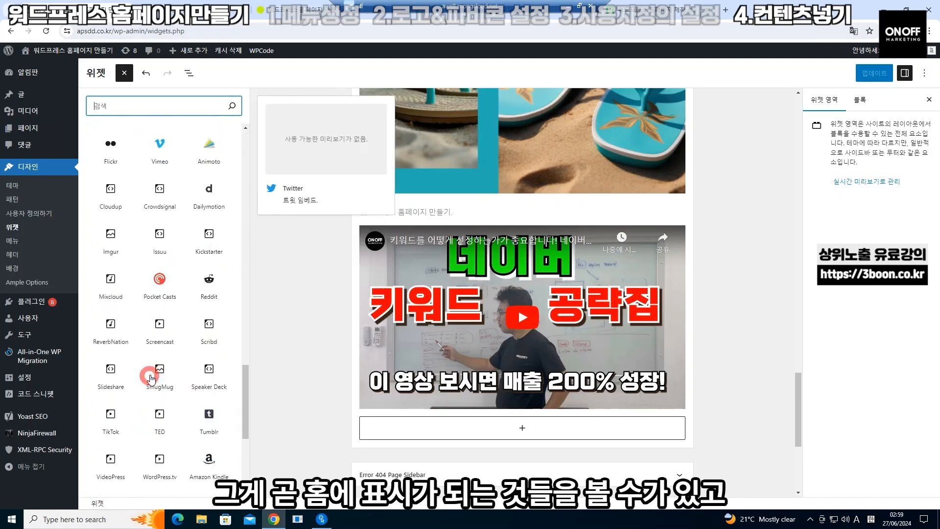
pyautogui.scroll(-1, 150, 378)
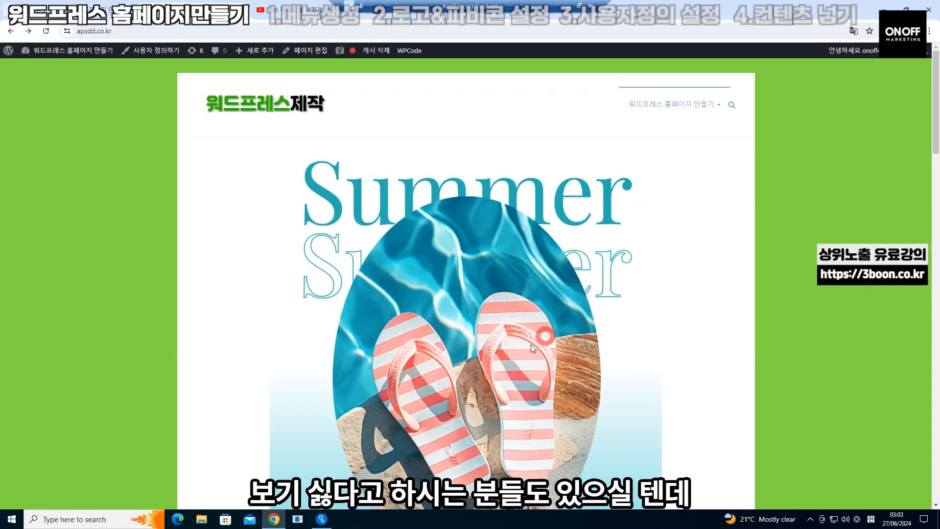
# Scroll the signed-in Naver home page
pyautogui.scroll(-3, 527, 346)
pyautogui.scroll(3, 528, 346)
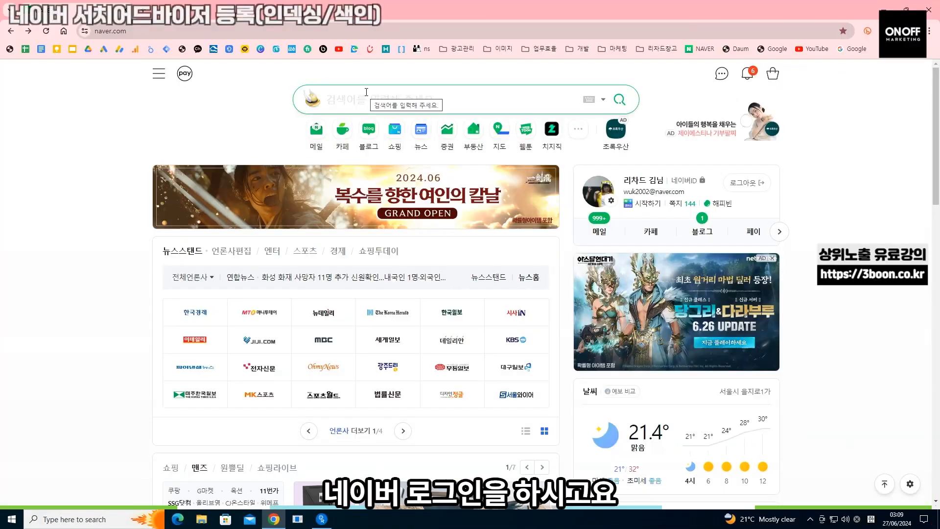
# Search 네이버 서치어드바이저, sign in, and open the webmaster tools site registration
pyautogui.write('네이버 서치어드바이저')
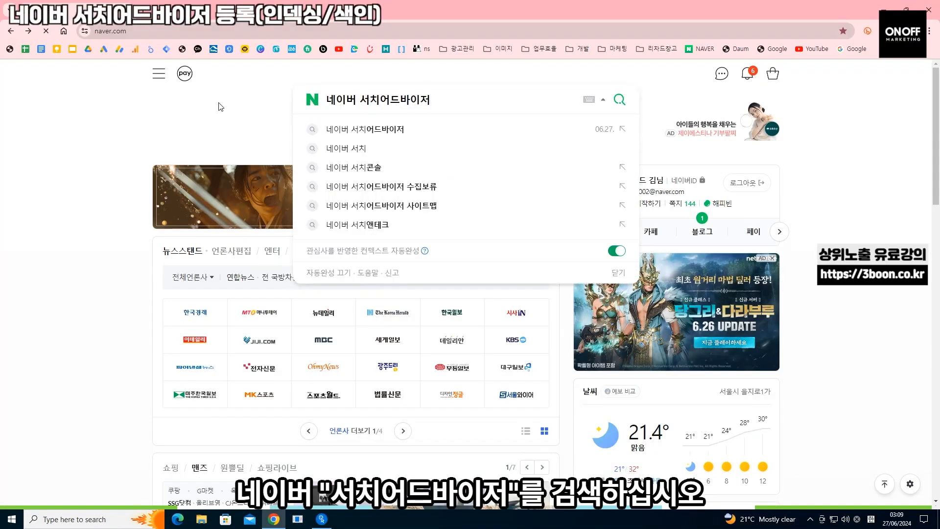
pyautogui.press('Return')
pyautogui.click(268, 173)
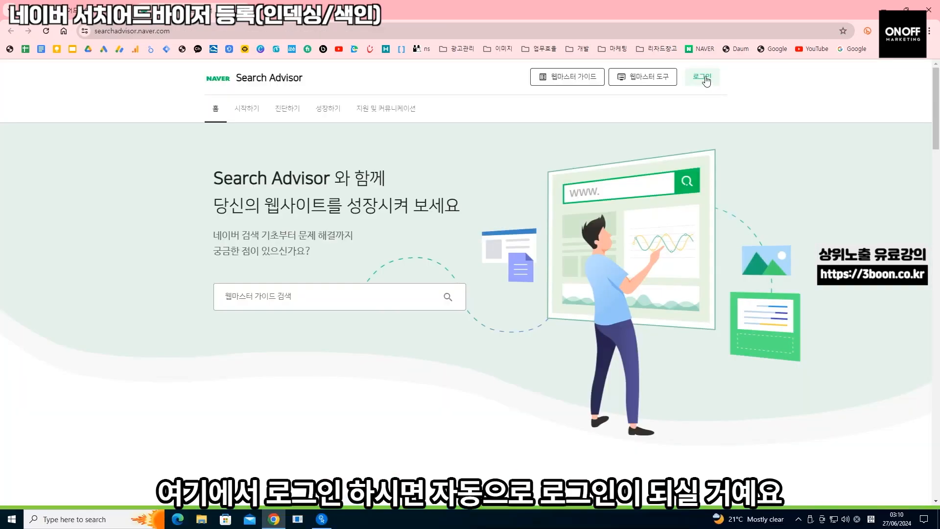
pyautogui.click(705, 80)
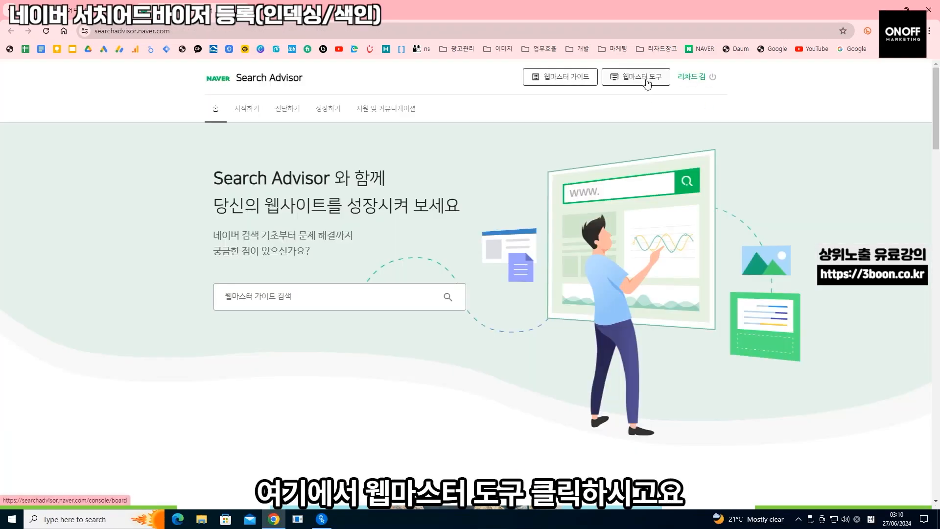
pyautogui.click(647, 81)
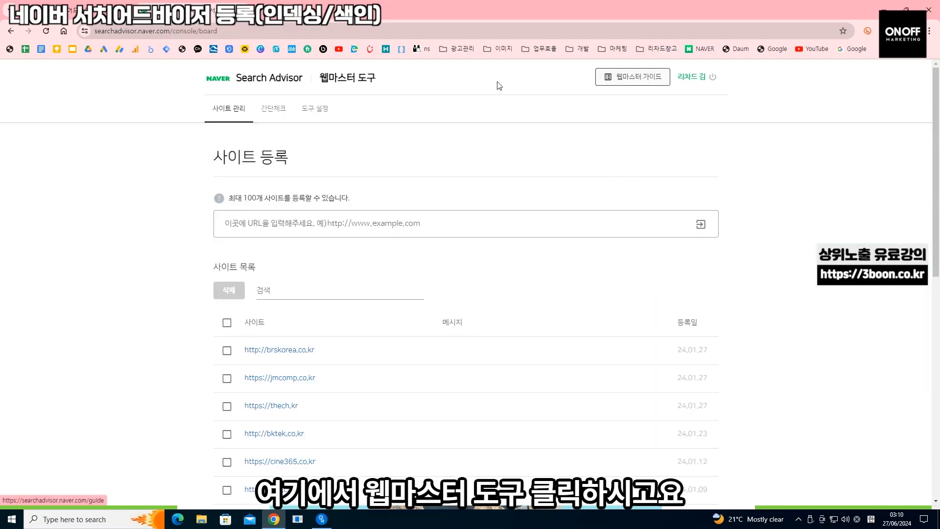
pyautogui.click(218, 31)
pyautogui.hotkey('ctrl', 'c')
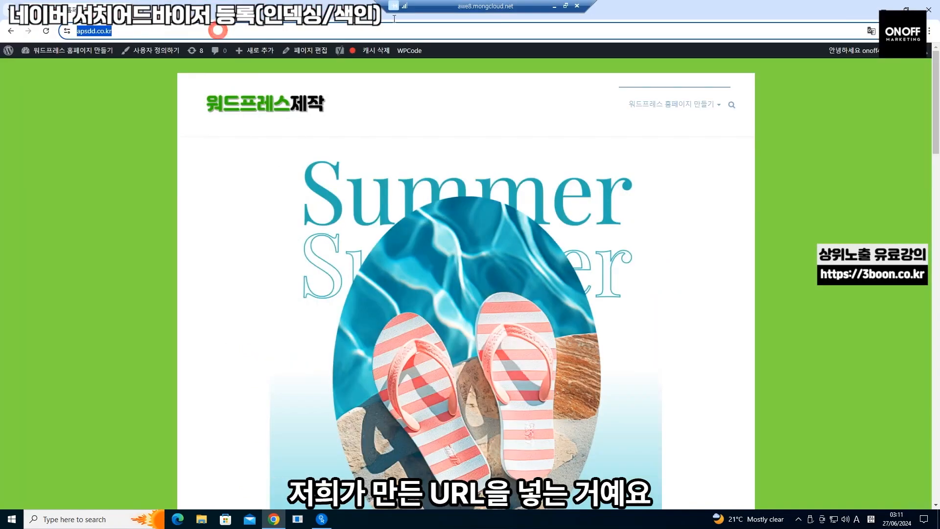
pyautogui.click(555, 6)
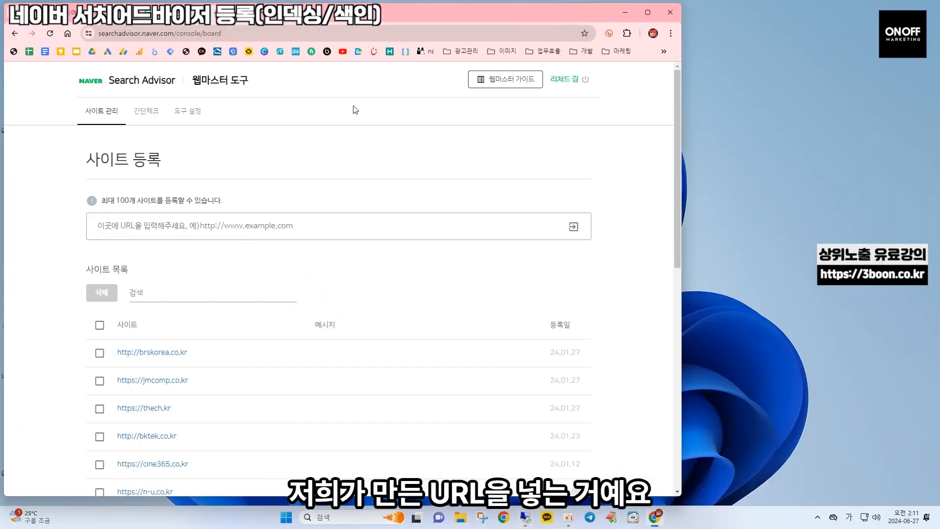
pyautogui.click(180, 233)
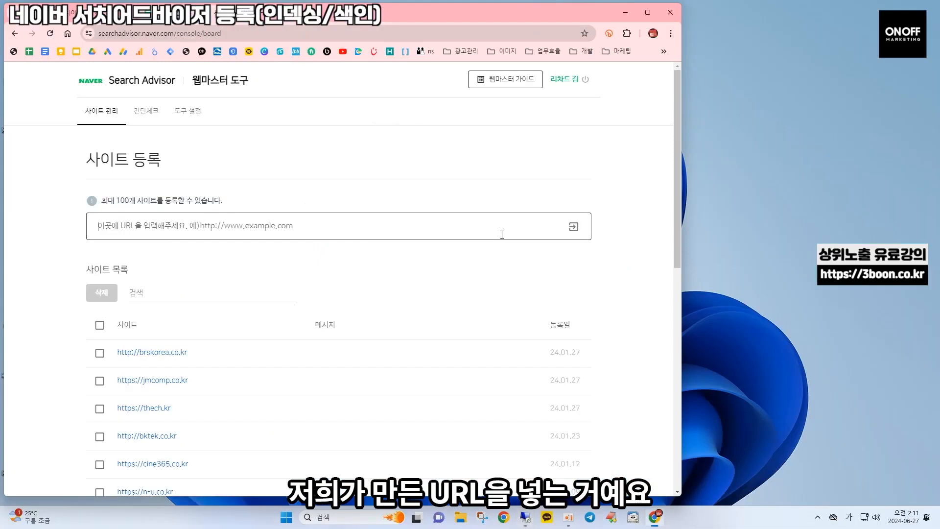
pyautogui.hotkey('ctrl', 'v')
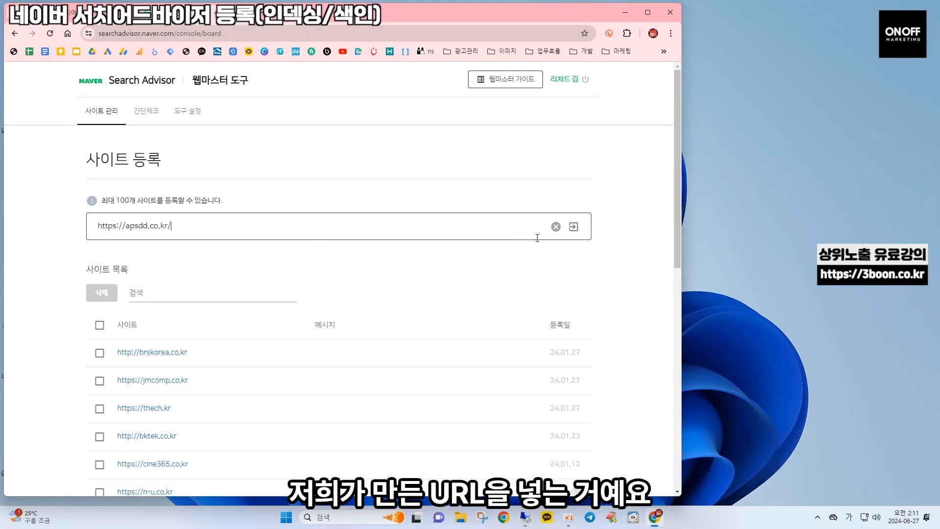
pyautogui.click(574, 228)
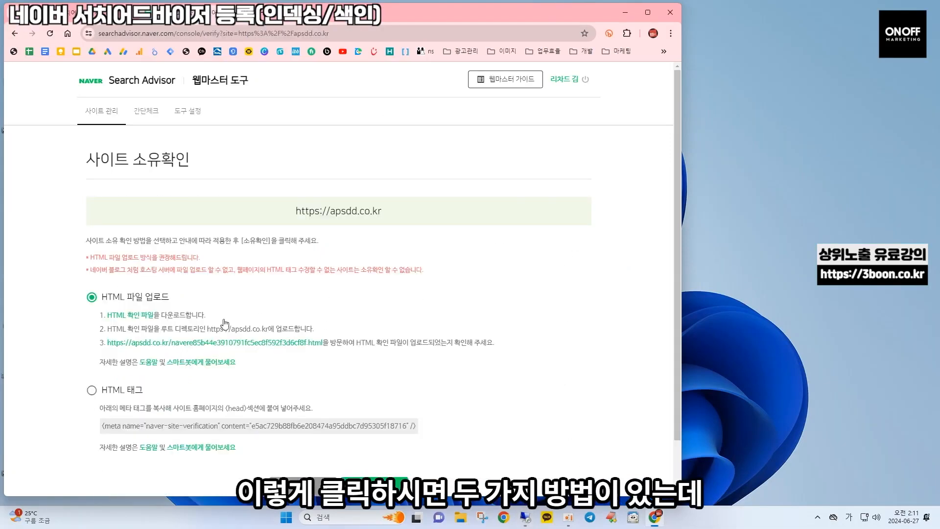
pyautogui.scroll(-1, 147, 341)
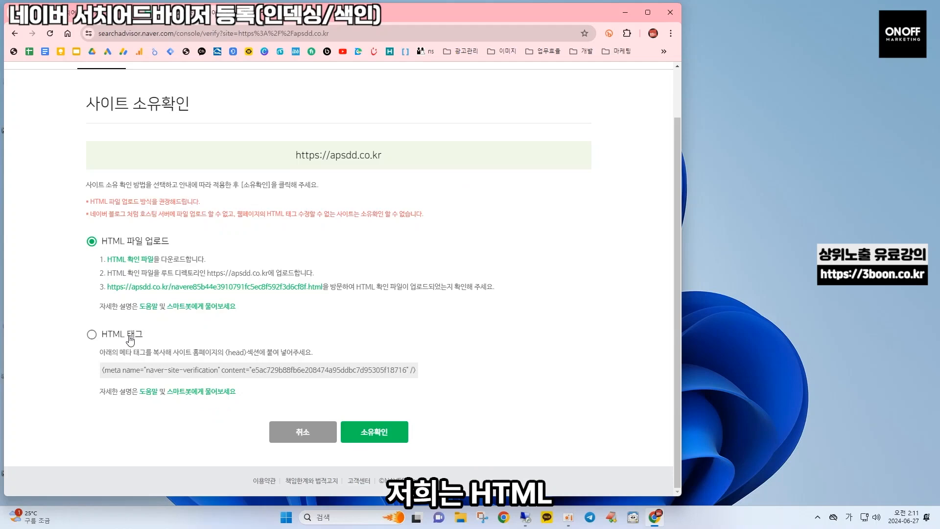
pyautogui.click(153, 371)
pyautogui.hotkey('ctrl', 'c')
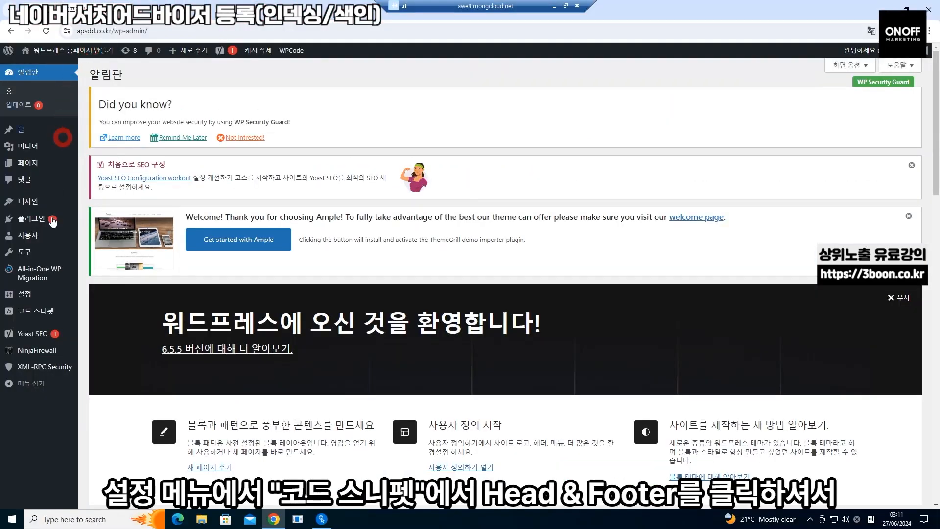
# Paste the naver-site-verification meta tag into the WPCode Header box, remove the blank line, and save
pyautogui.moveTo(45, 312)
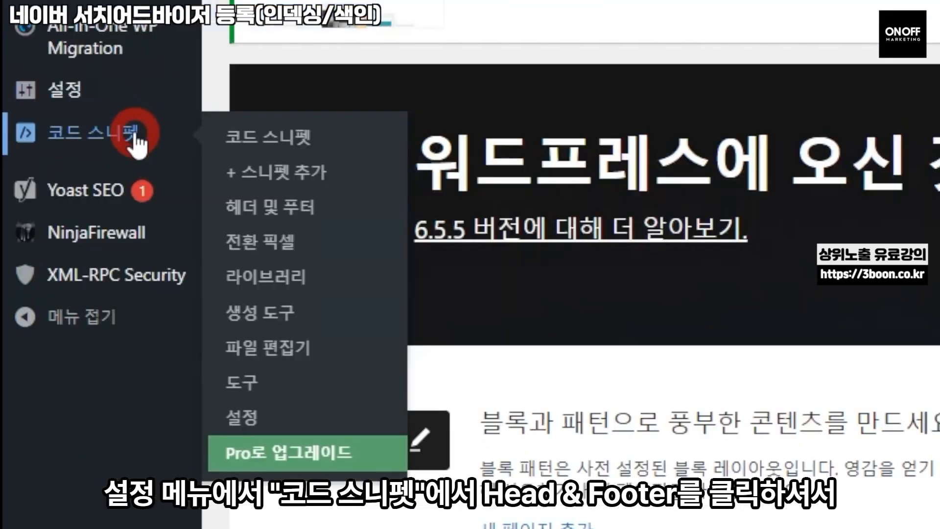
pyautogui.click(302, 216)
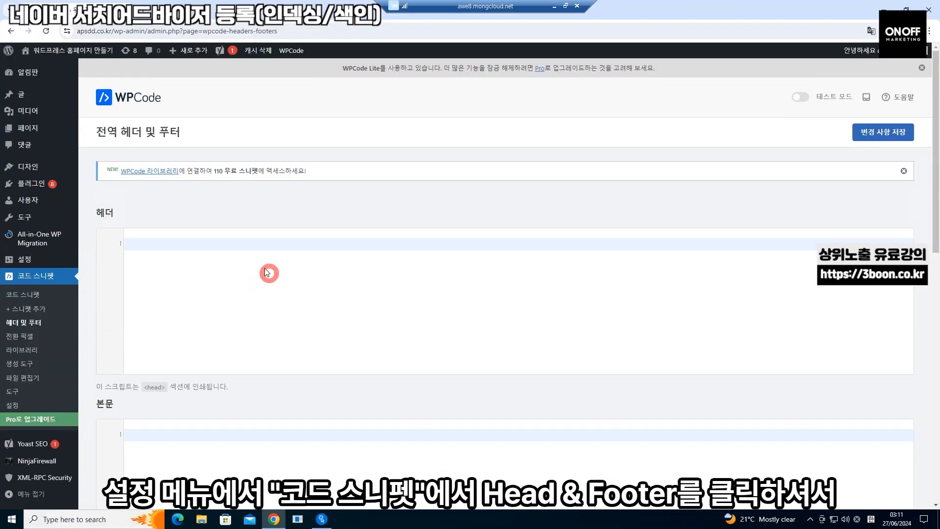
pyautogui.click(266, 271)
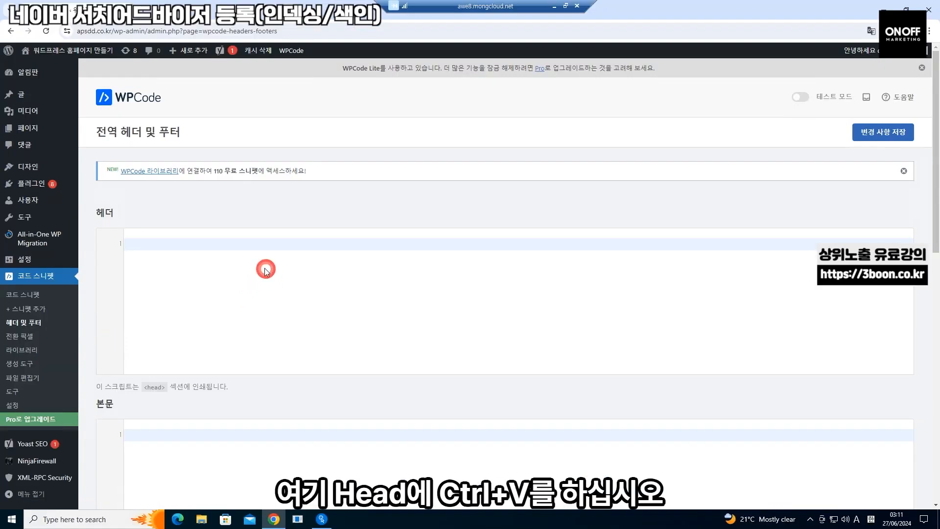
pyautogui.hotkey('ctrl', 'v')
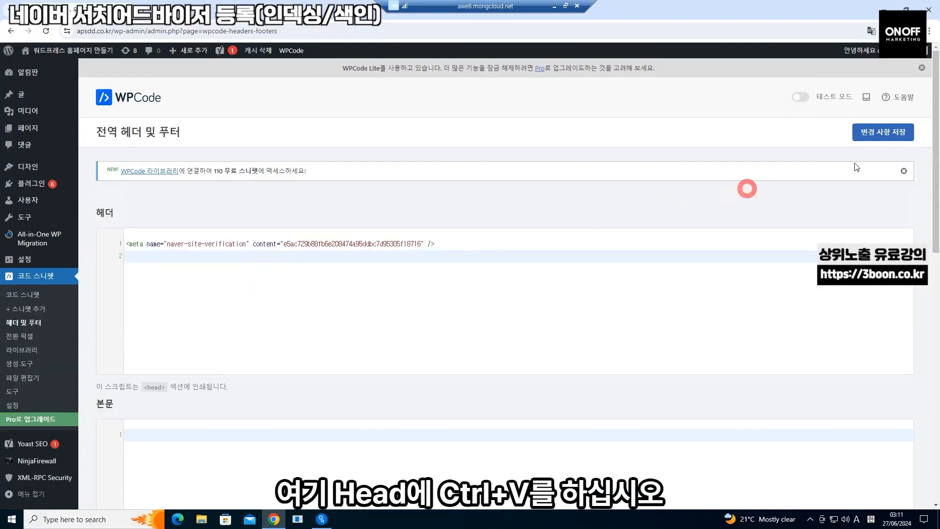
pyautogui.click(903, 136)
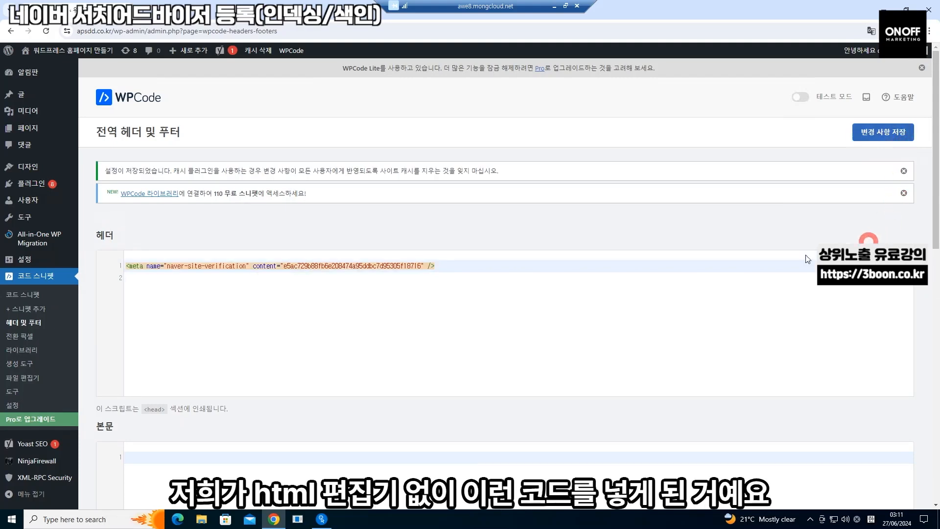
pyautogui.click(502, 308)
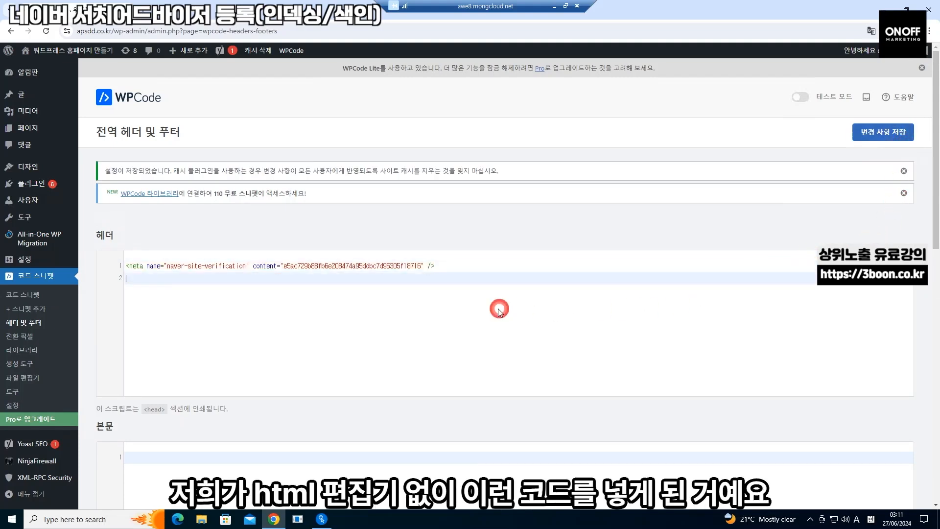
pyautogui.press('BackSpace')
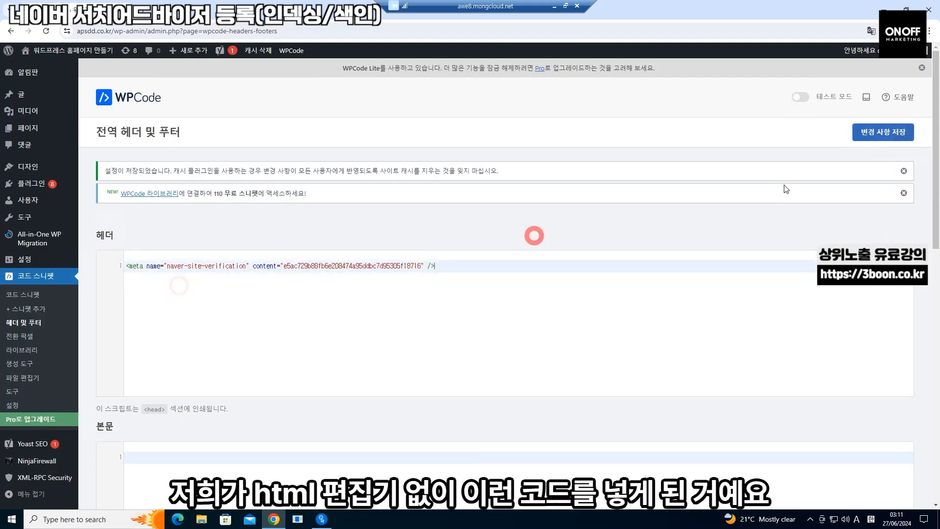
pyautogui.click(865, 136)
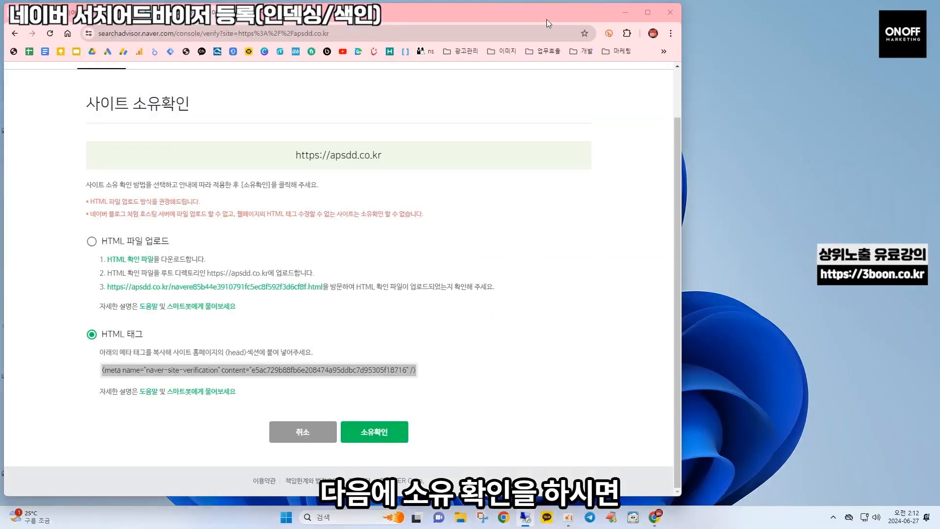
pyautogui.click(546, 19)
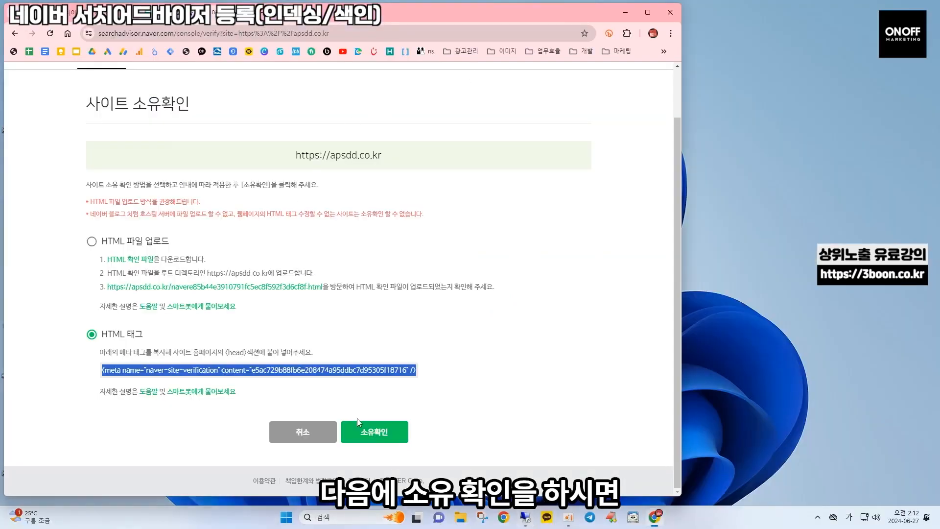
pyautogui.click(367, 434)
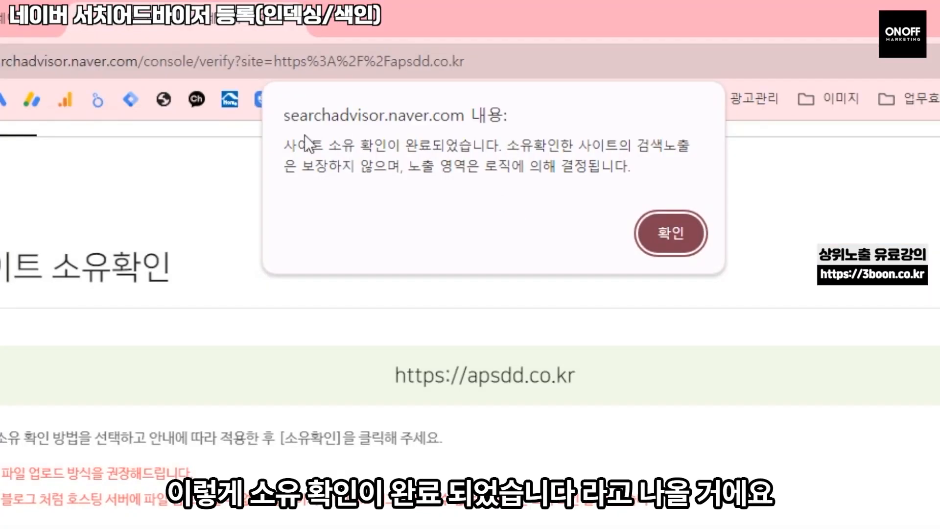
pyautogui.moveTo(284, 145); pyautogui.dragTo(508, 145)
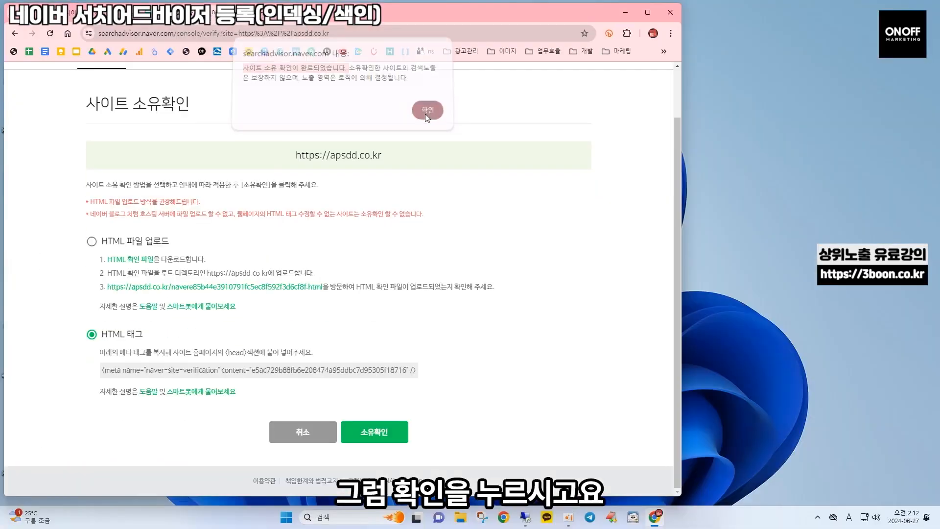
pyautogui.click(671, 233)
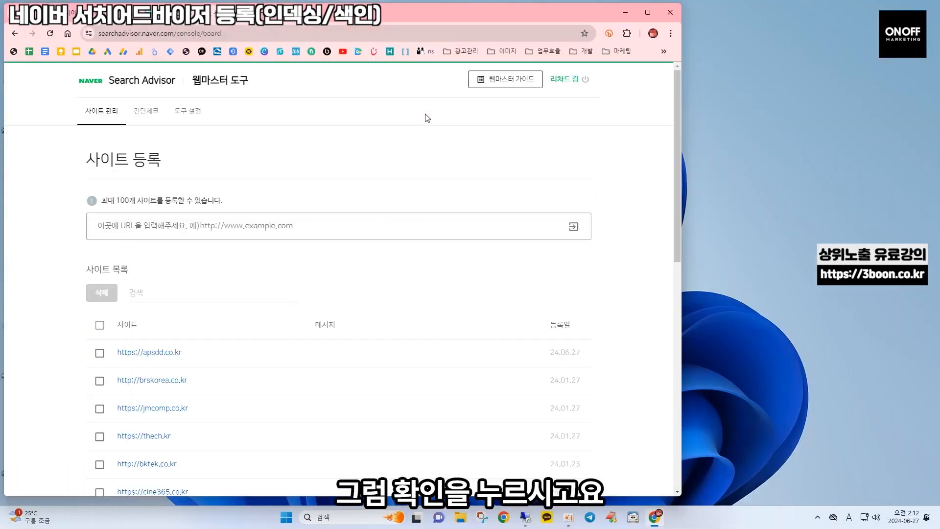
pyautogui.click(160, 355)
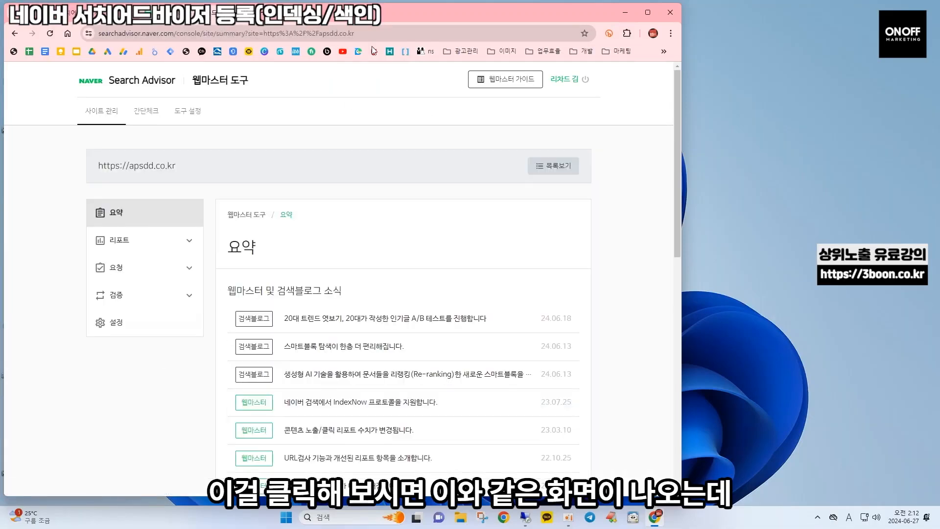
pyautogui.press('super+Up')
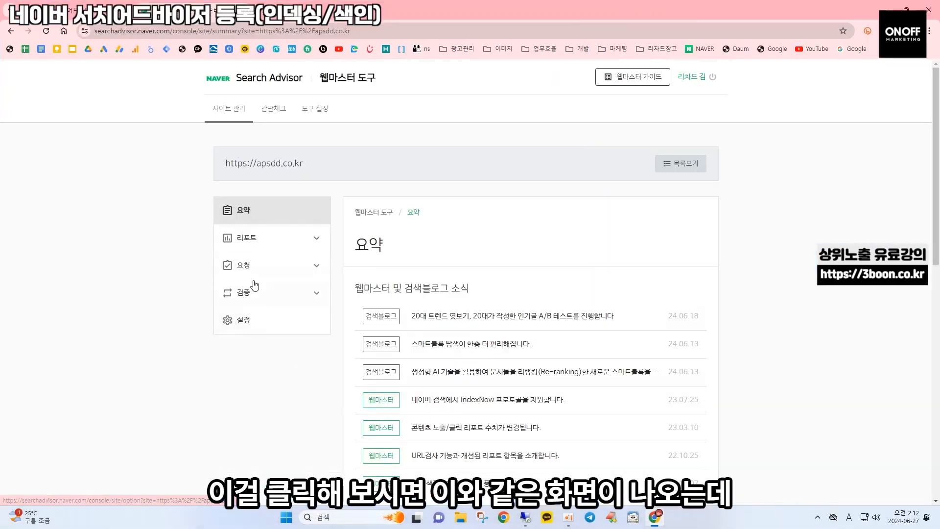
# Browse the site's reports: 콘텐츠 노출/클릭, 사이트 진단, crawl status and backlinks
pyautogui.click(291, 248)
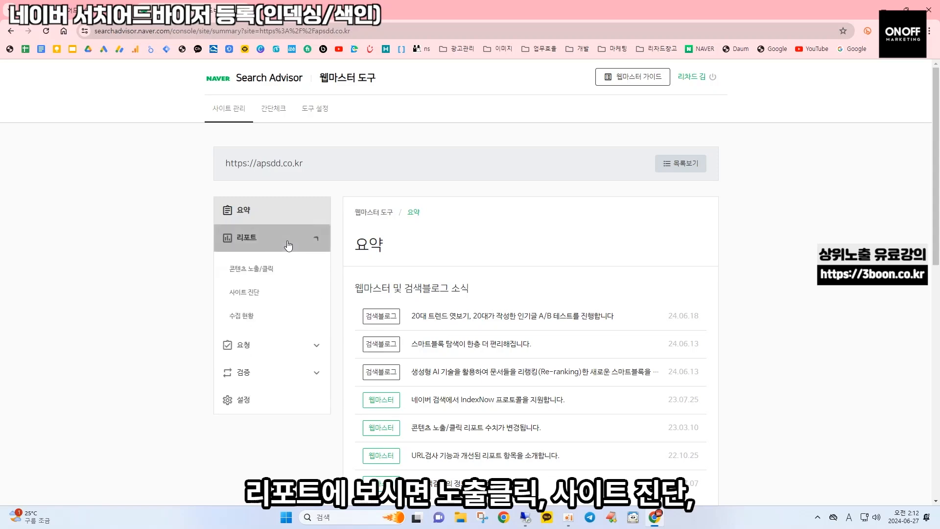
pyautogui.click(272, 273)
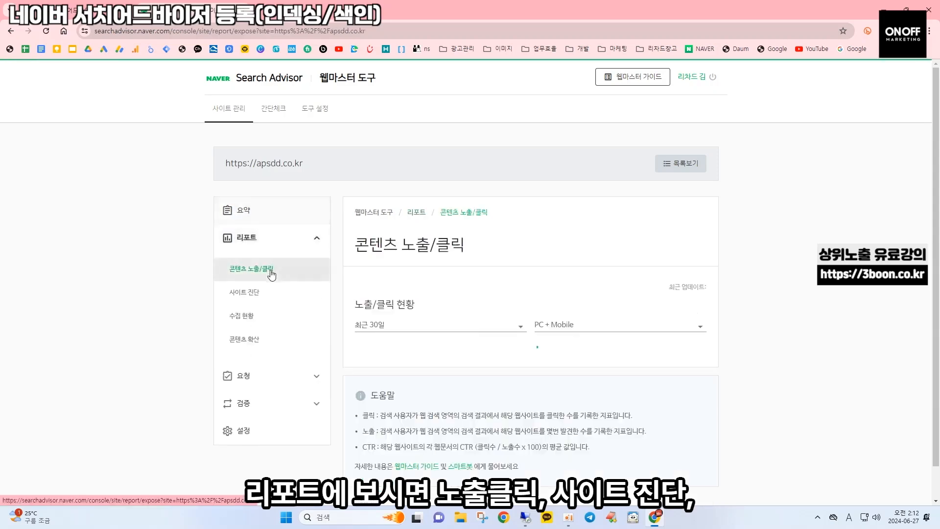
pyautogui.click(264, 299)
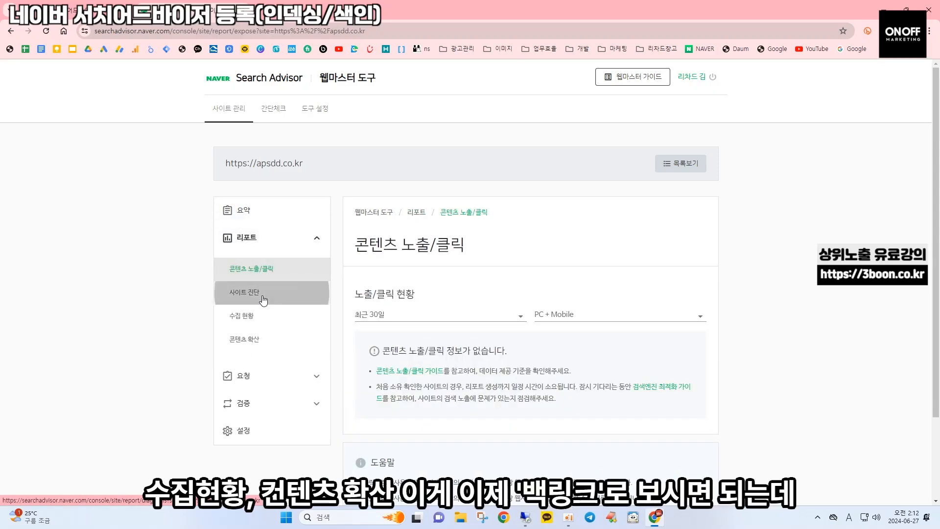
pyautogui.click(267, 319)
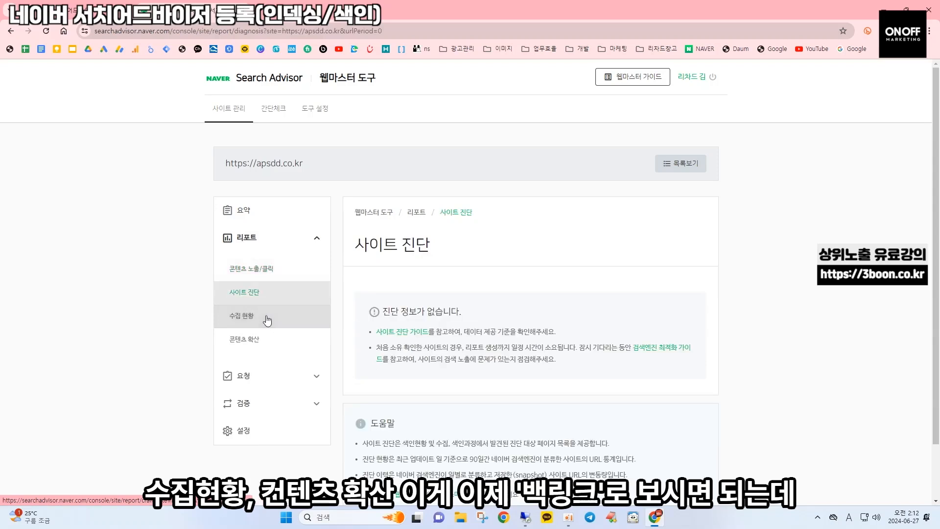
pyautogui.click(268, 344)
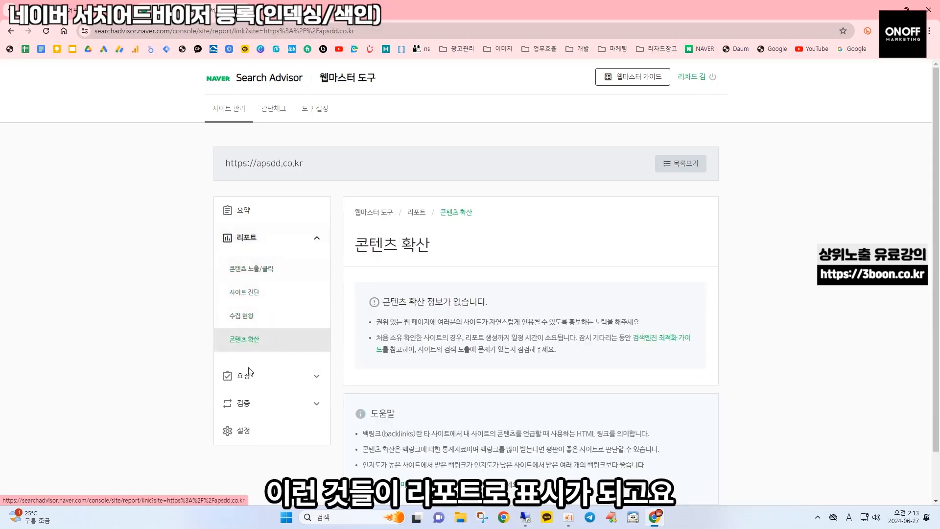
# Bring up the 웹 페이지 수집 request form under 요청 and focus its 수집 요청 URL field
pyautogui.click(301, 376)
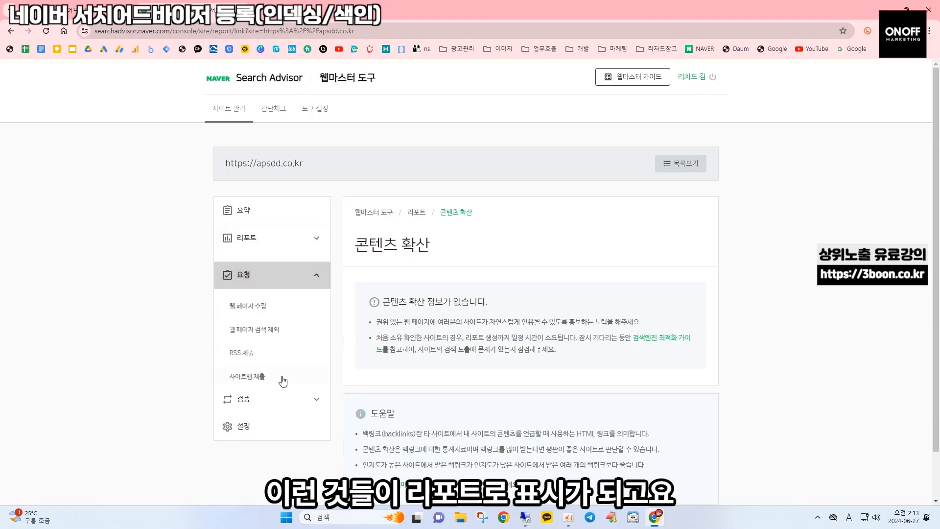
pyautogui.click(248, 305)
pyautogui.moveTo(355, 288); pyautogui.dragTo(433, 288)
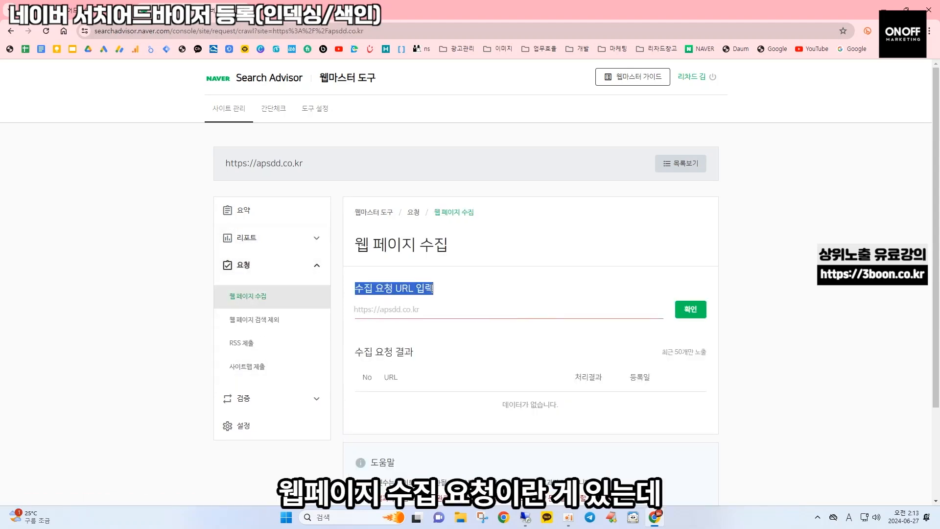
pyautogui.click(440, 312)
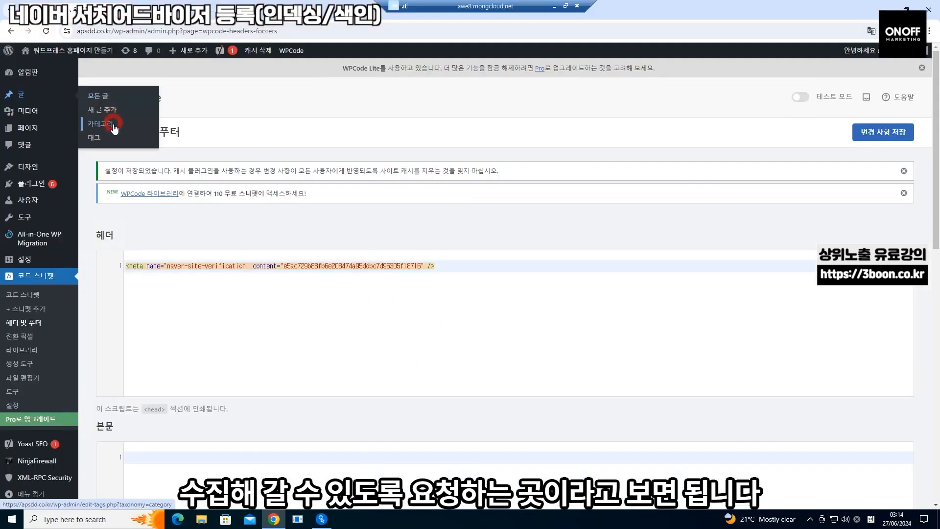
# Publish a new post titled 사이트 색인 테스트, view it live, and select its URL
pyautogui.click(117, 110)
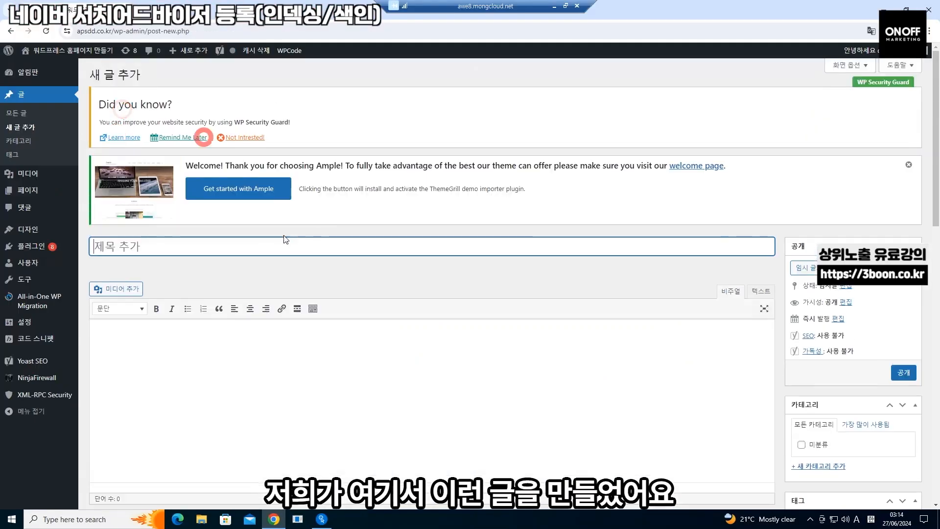
pyautogui.click(264, 244)
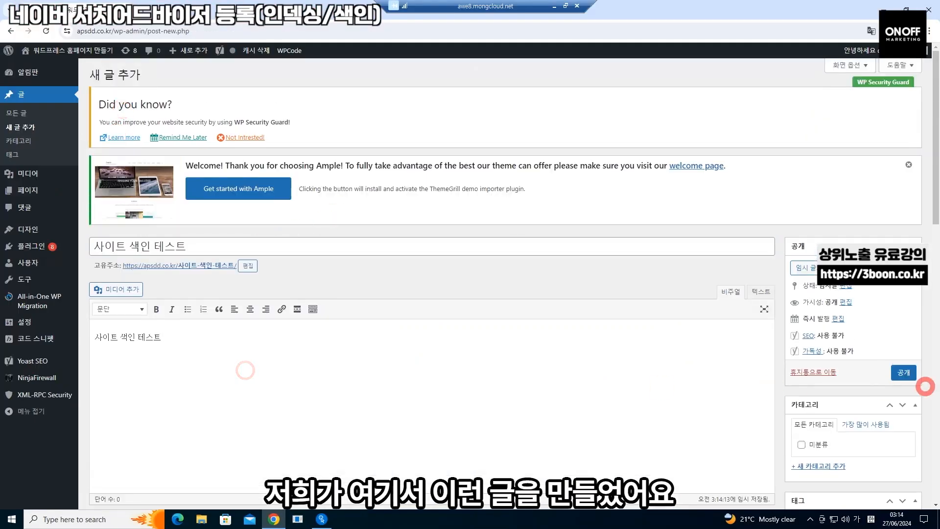
pyautogui.click(904, 373)
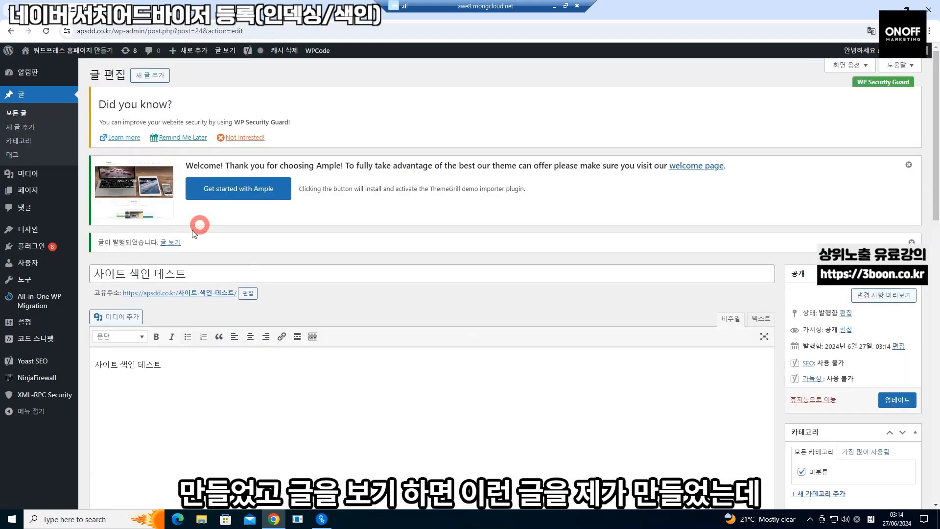
pyautogui.click(169, 244)
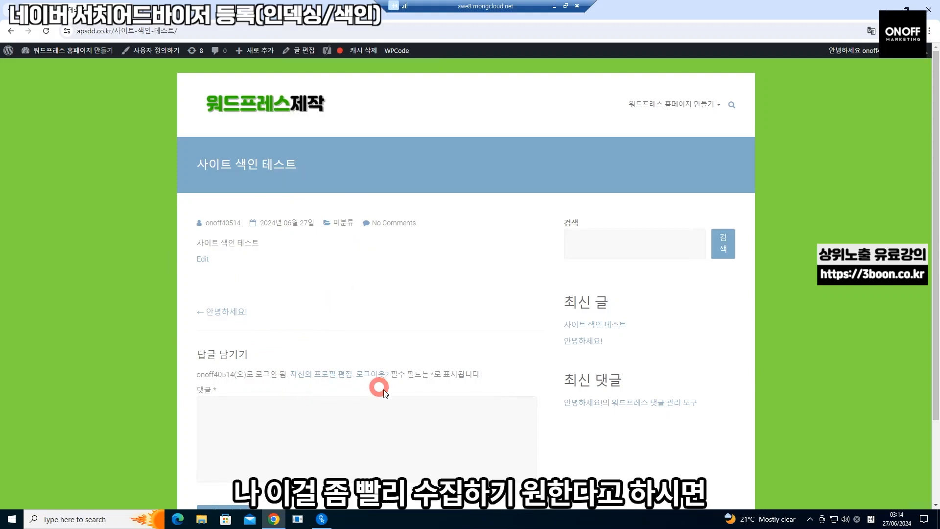
pyautogui.click(222, 32)
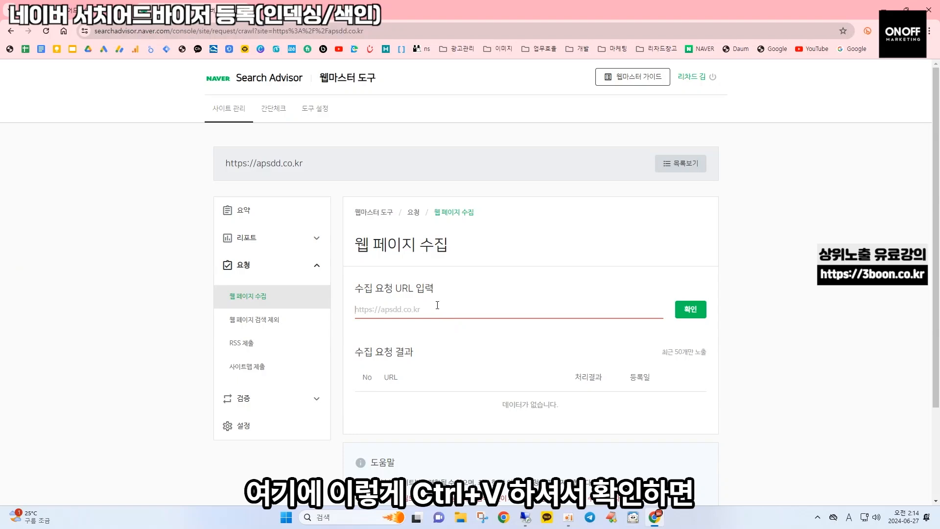
# Submit the new post's URL as a crawl request, then go to 웹 페이지 검색 제외
pyautogui.write('https://apsdd.co.kr/%ec%82%ac%ec%9d%b4%ed%8a%b8-%ec%83%89%ec%9d%b8-%ed%85%8c%ec%8a%a4%ed%8a%b8/')
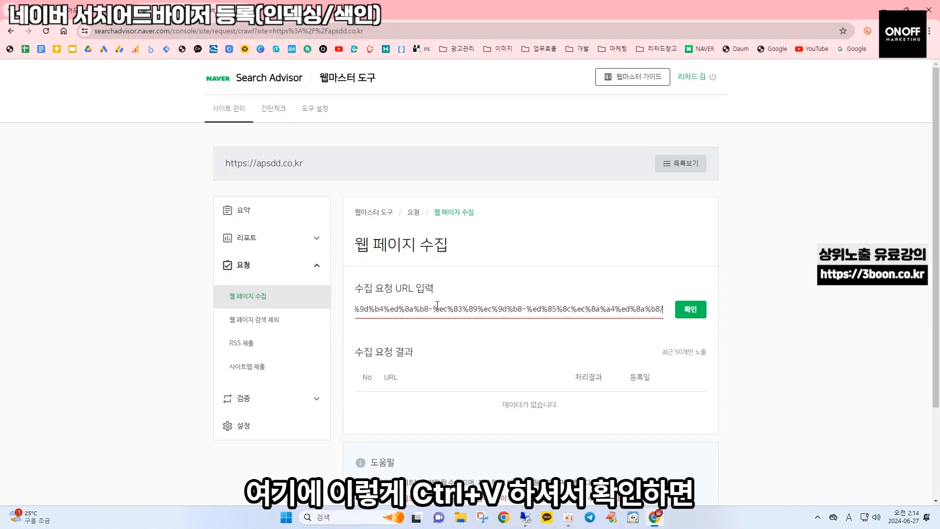
pyautogui.click(691, 310)
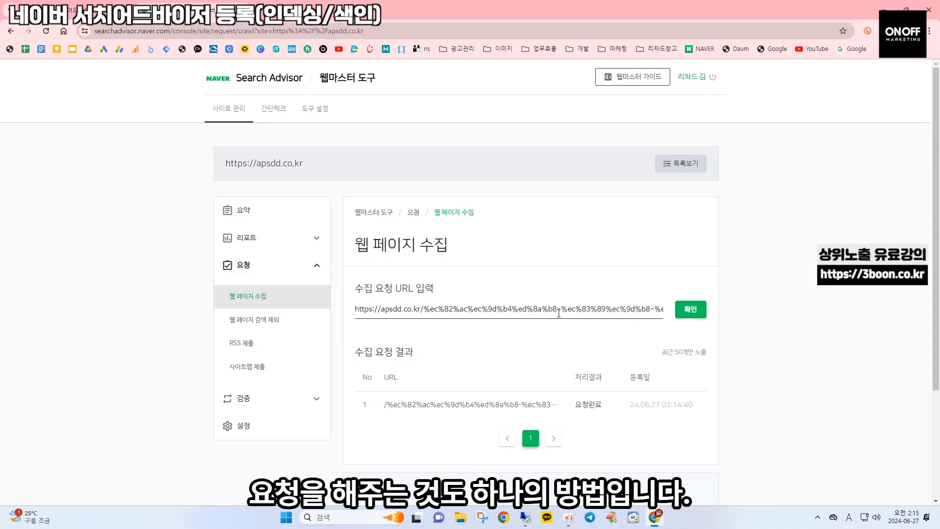
pyautogui.click(284, 320)
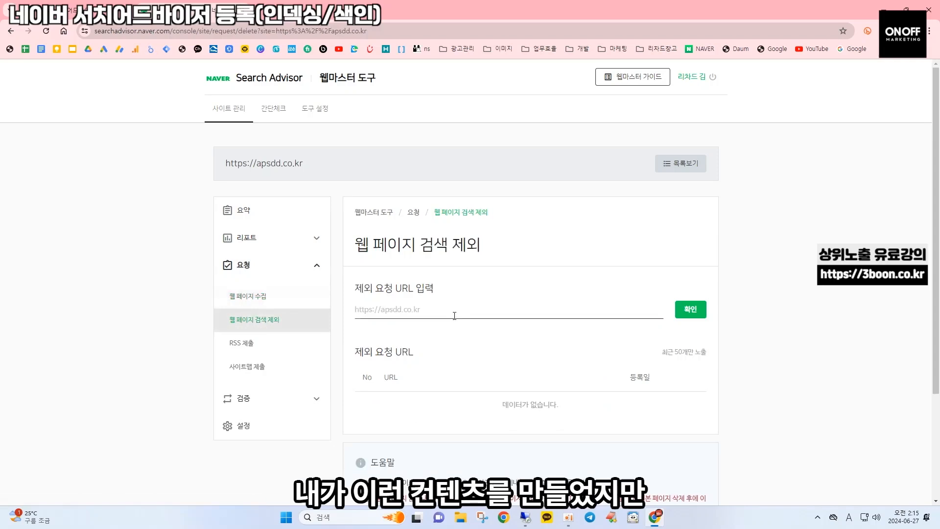
# Paste the post URL into 제외 요청 URL as an unsubmitted example, then go to RSS 제출
pyautogui.click(470, 311)
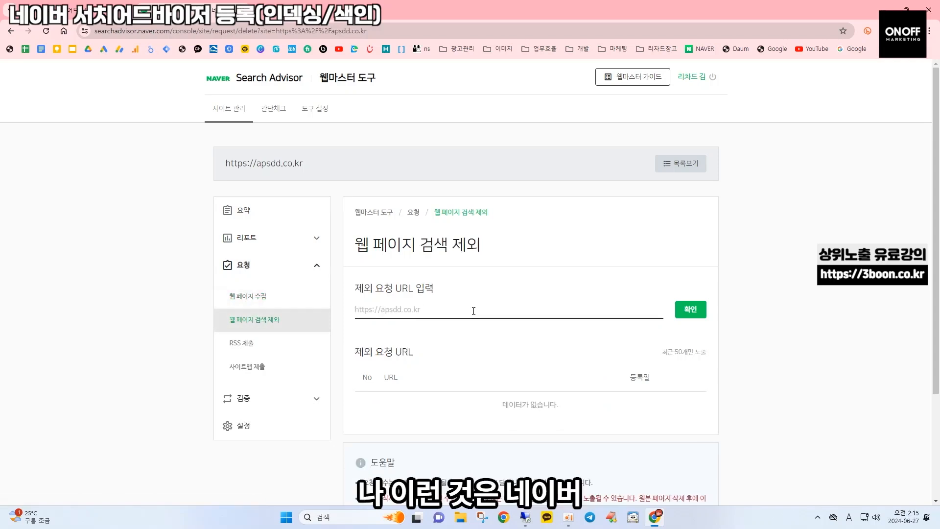
pyautogui.hotkey('ctrl', 'v')
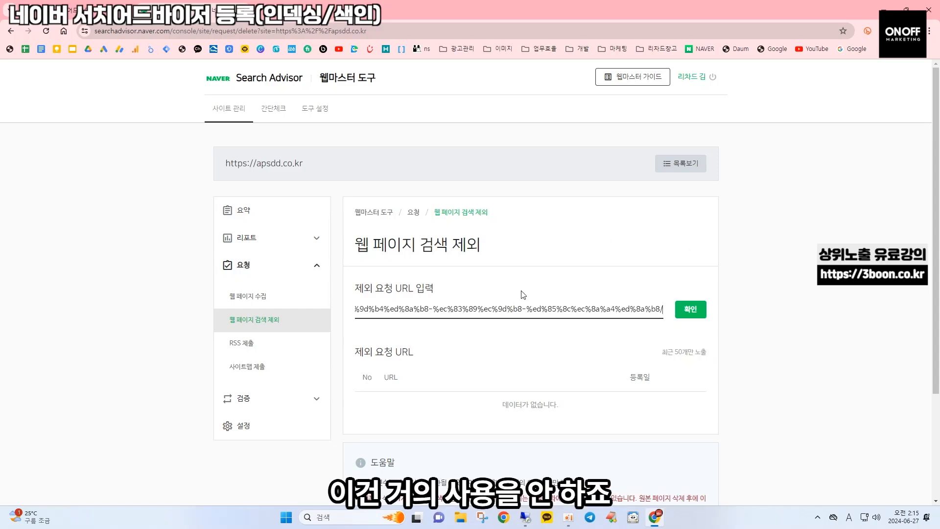
pyautogui.click(257, 344)
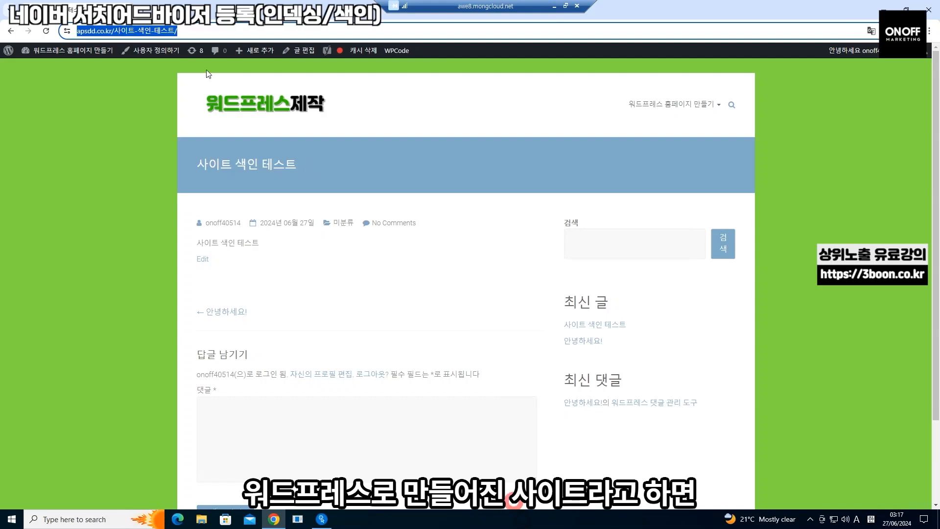
pyautogui.click(105, 31)
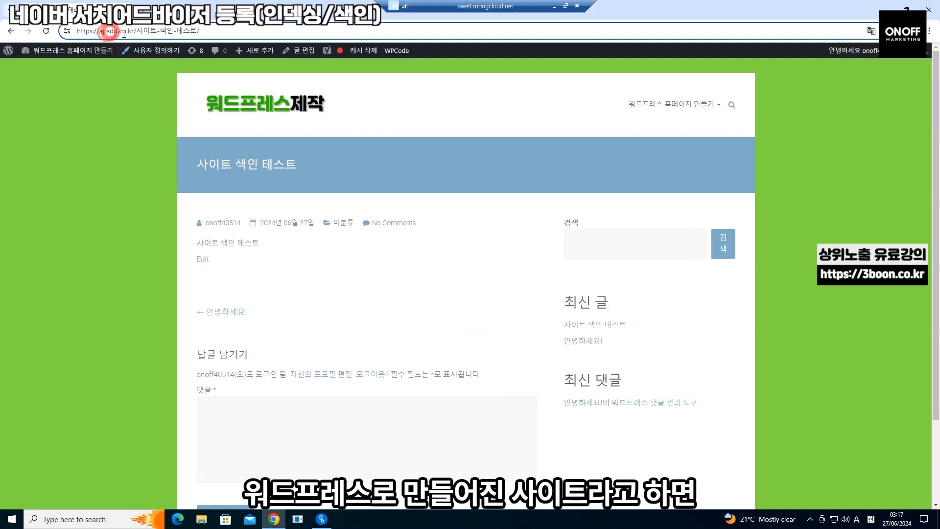
pyautogui.moveTo(131, 33); pyautogui.dragTo(44, 30)
pyautogui.hotkey('ctrl', 'c')
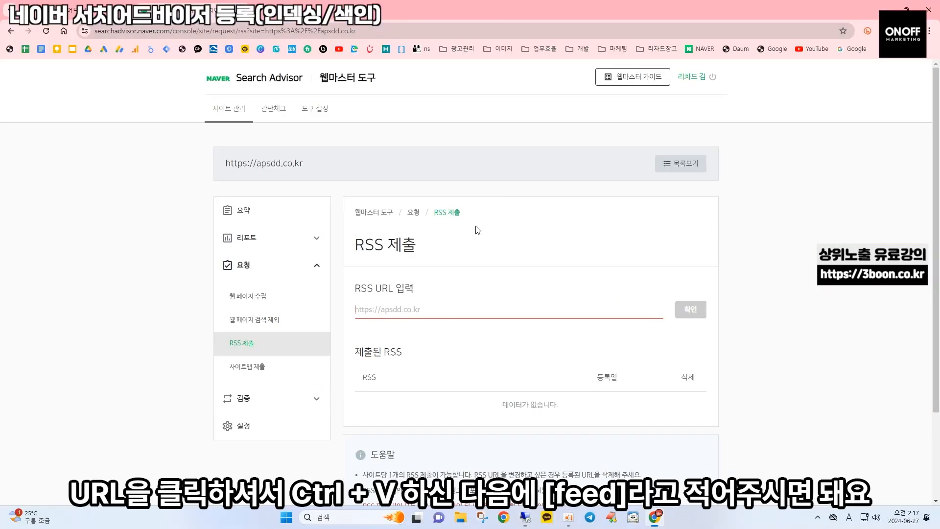
pyautogui.click(437, 305)
pyautogui.hotkey('ctrl', 'v')
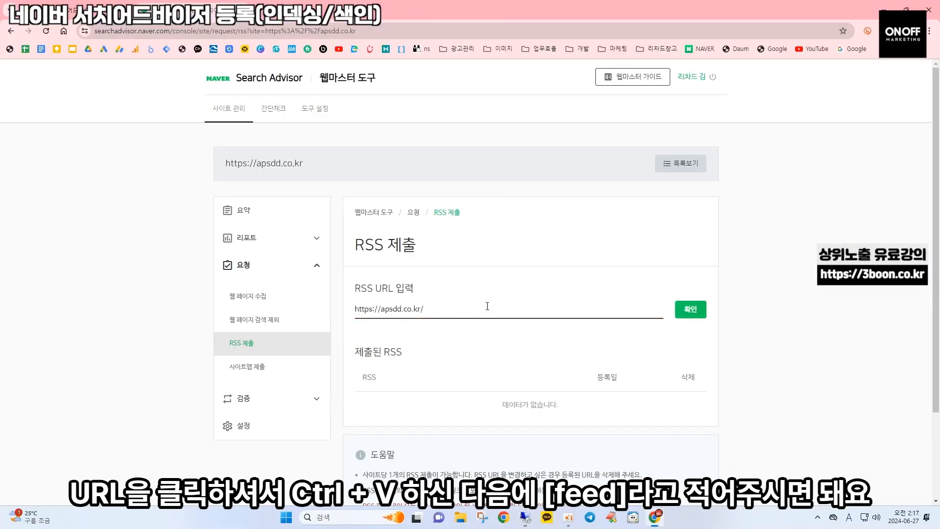
pyautogui.write('feed')
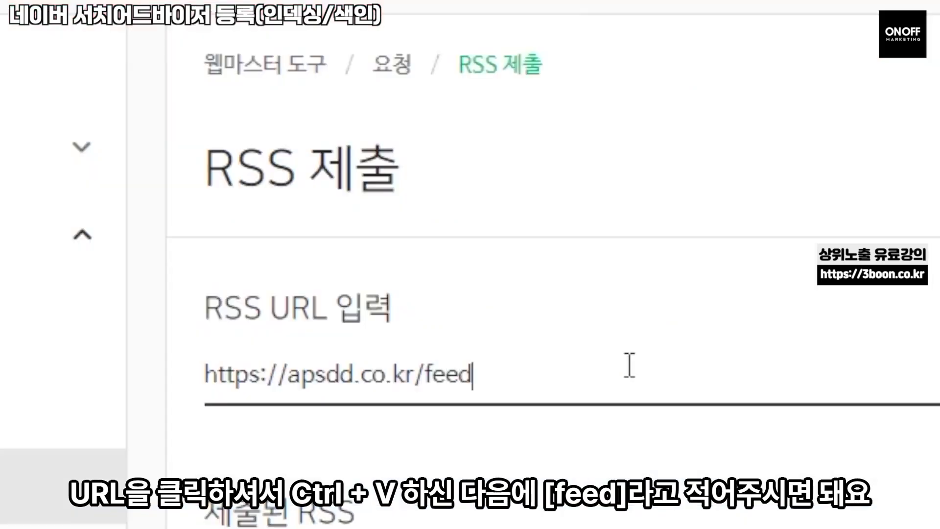
pyautogui.click(692, 309)
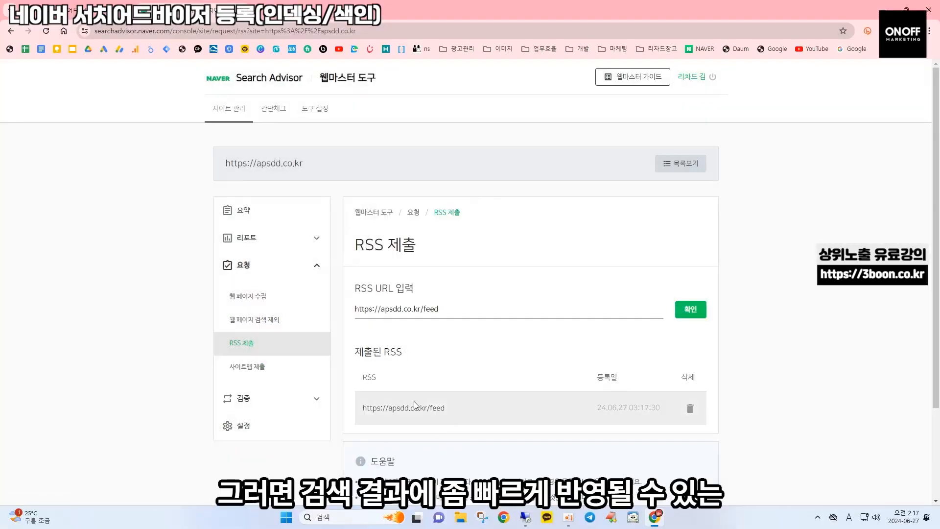
pyautogui.scroll(-1, 417, 413)
pyautogui.scroll(1, 421, 406)
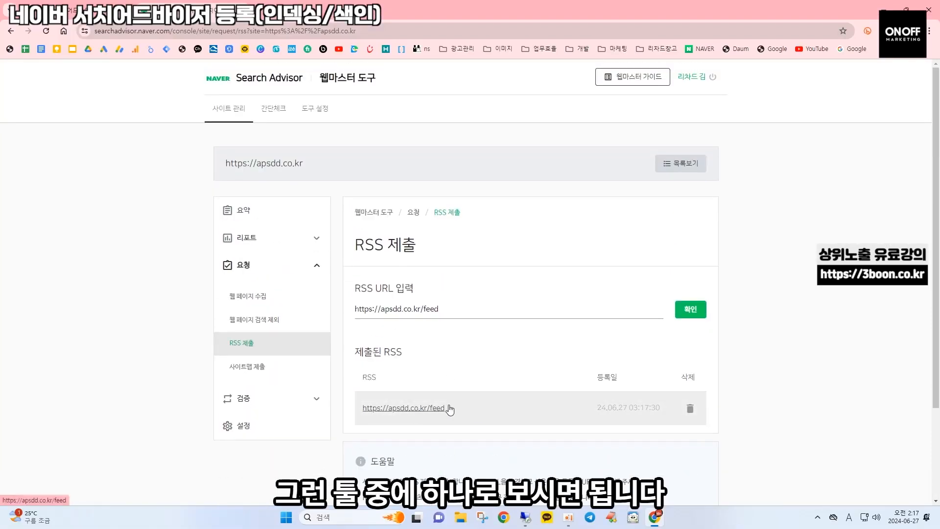
pyautogui.click(270, 373)
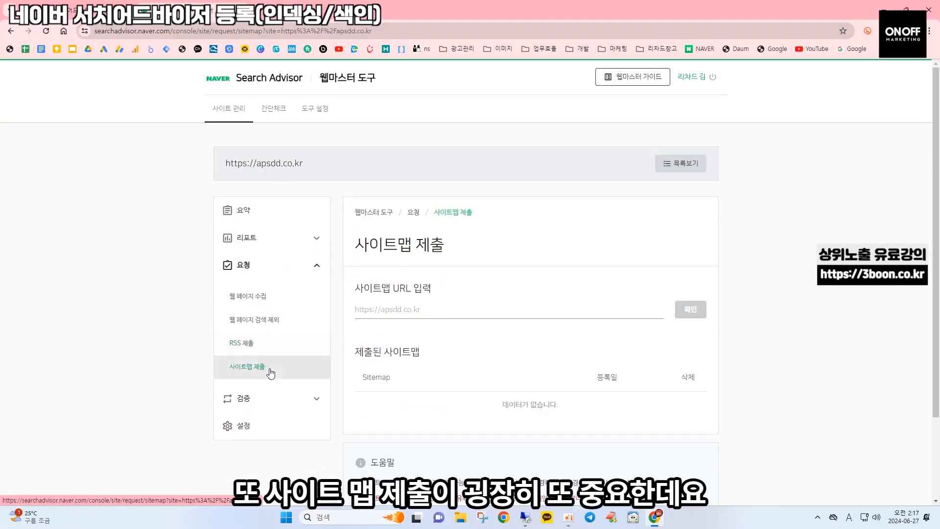
pyautogui.click(419, 317)
pyautogui.hotkey('ctrl', 'v')
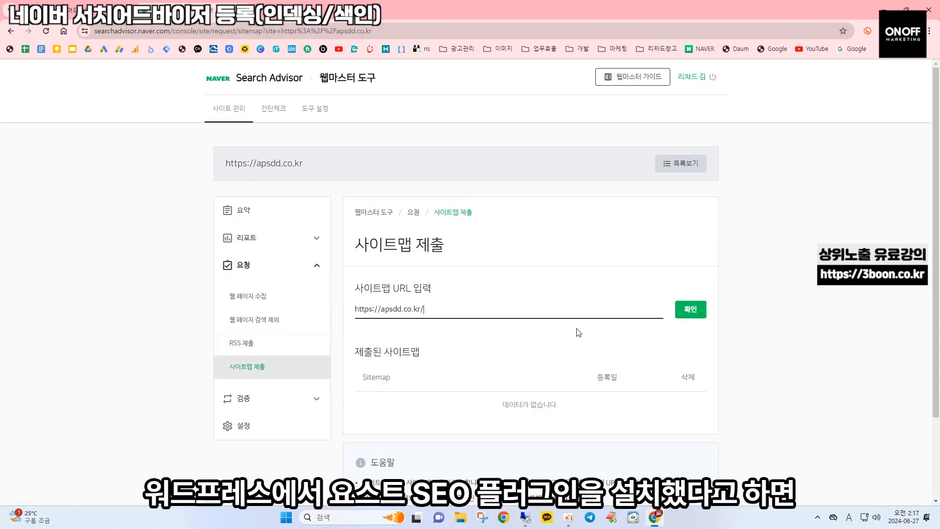
pyautogui.write('site')
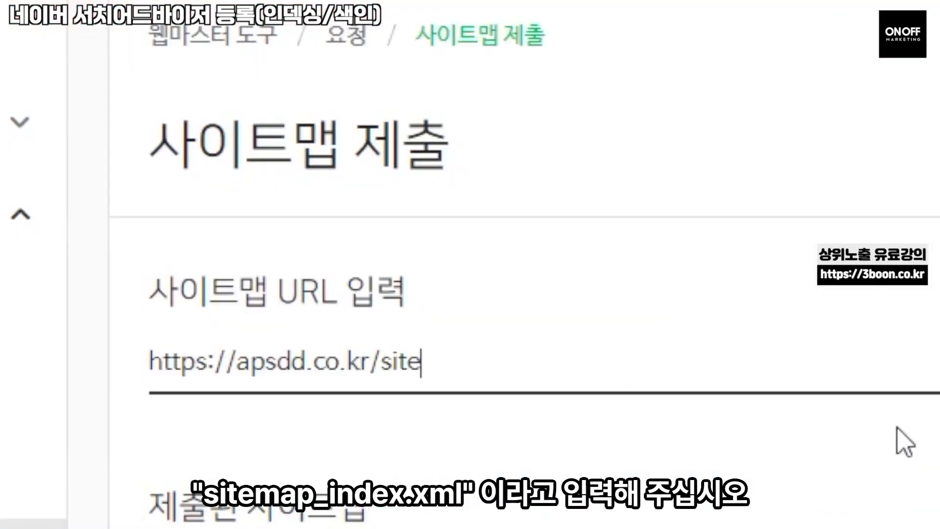
pyautogui.write('map_')
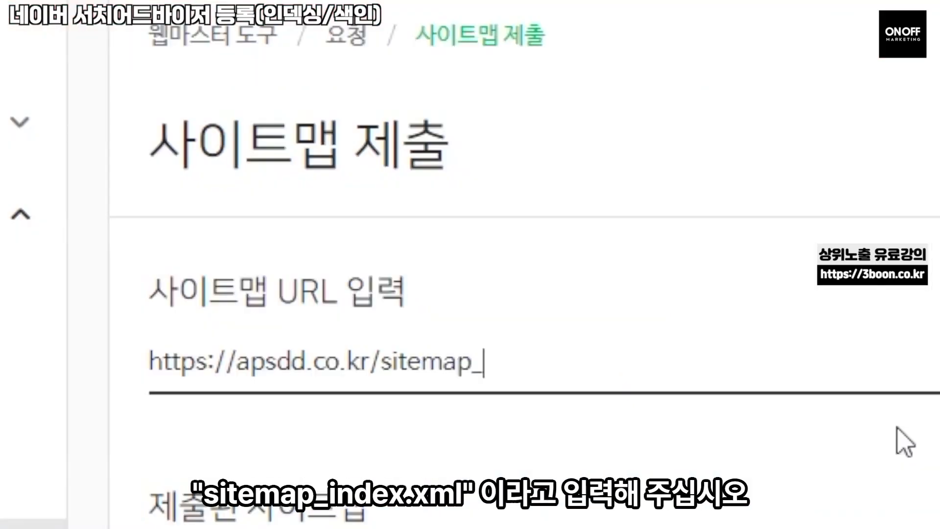
pyautogui.write('index.xml')
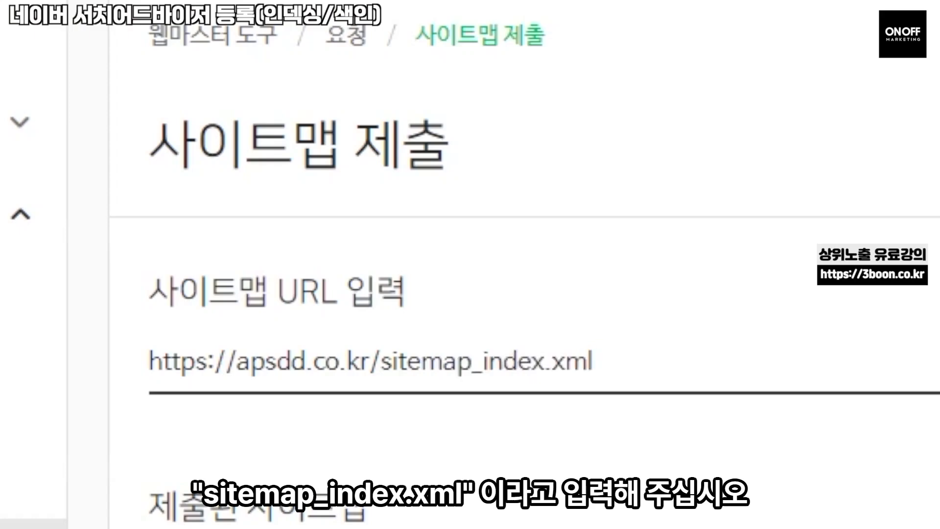
pyautogui.click(684, 311)
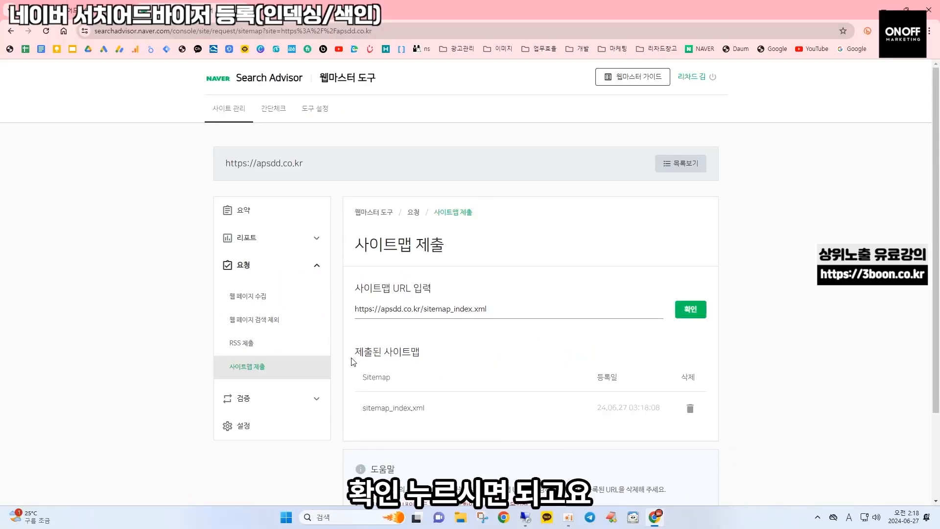